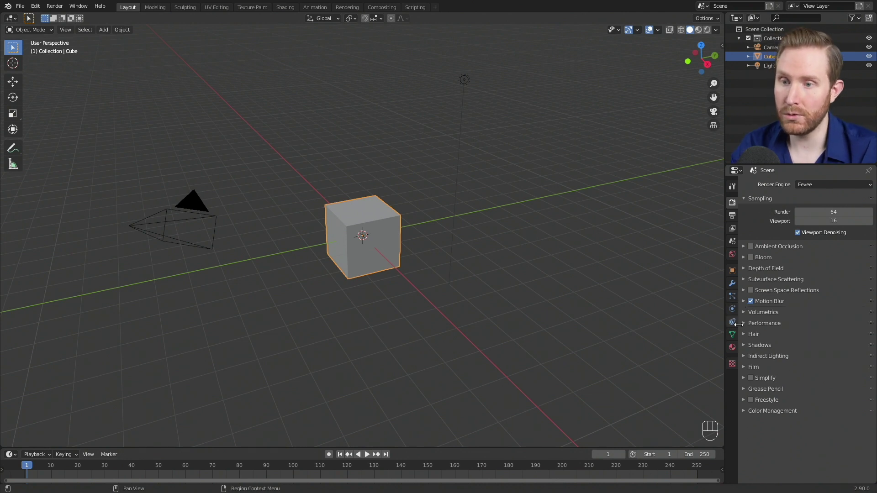
Make the render film background transparent and set the color management view transform to Standard
left_click(746, 366)
left_click(793, 390)
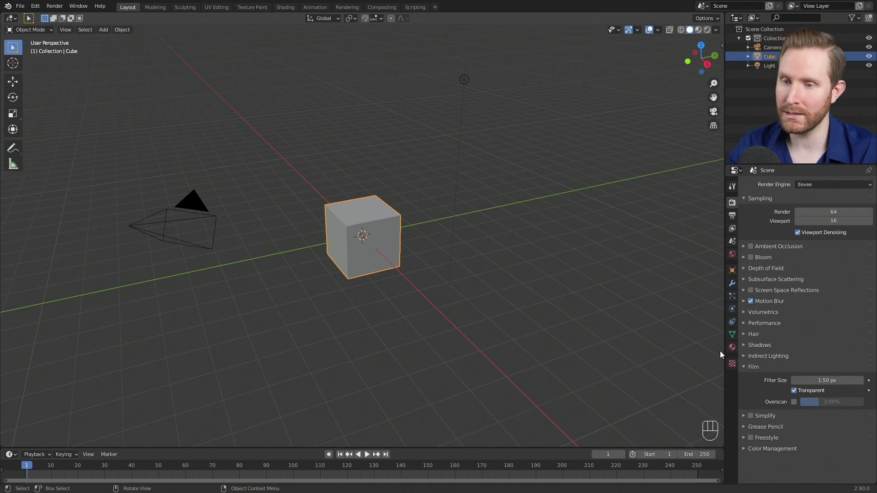
left_click(744, 366)
left_click(746, 411)
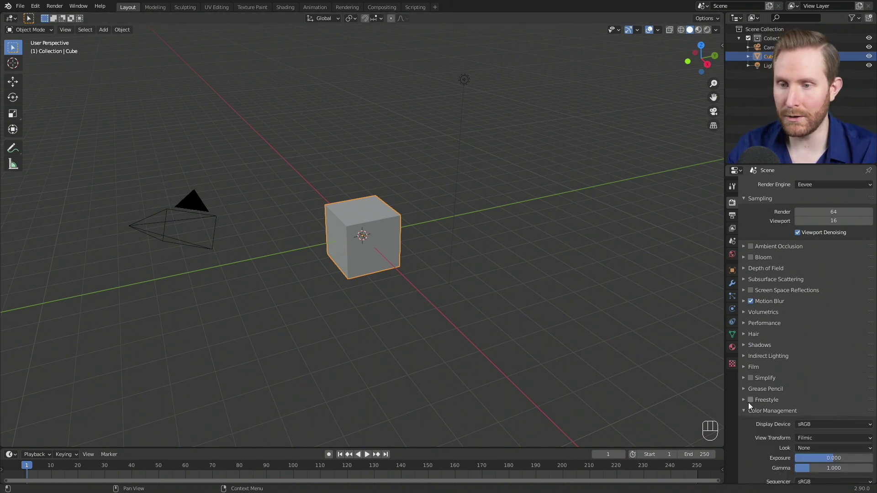
scroll(747, 402, "down", 1)
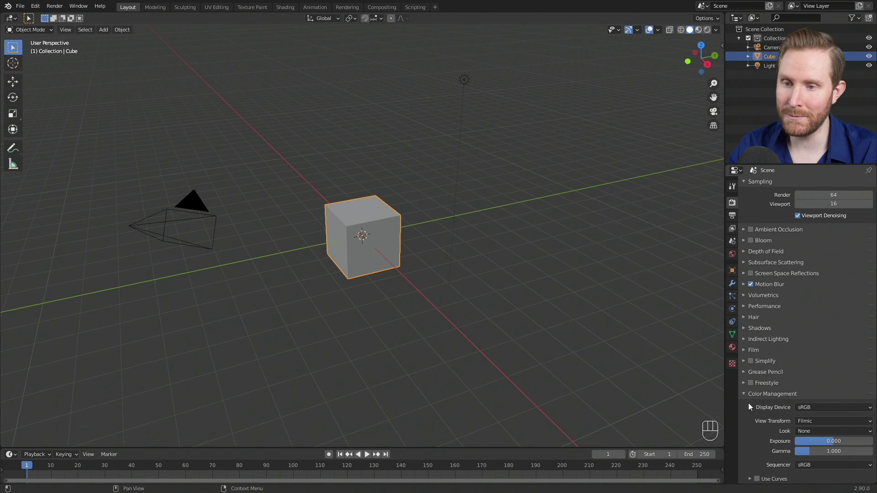
left_click(809, 420)
left_click(809, 410)
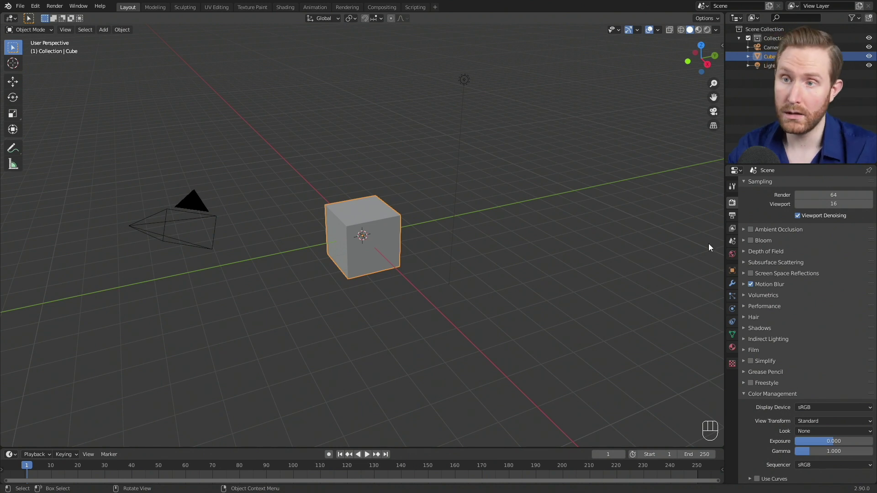
Set the output frame rate to 60 fps and the output file format to FFmpeg video
left_click(732, 215)
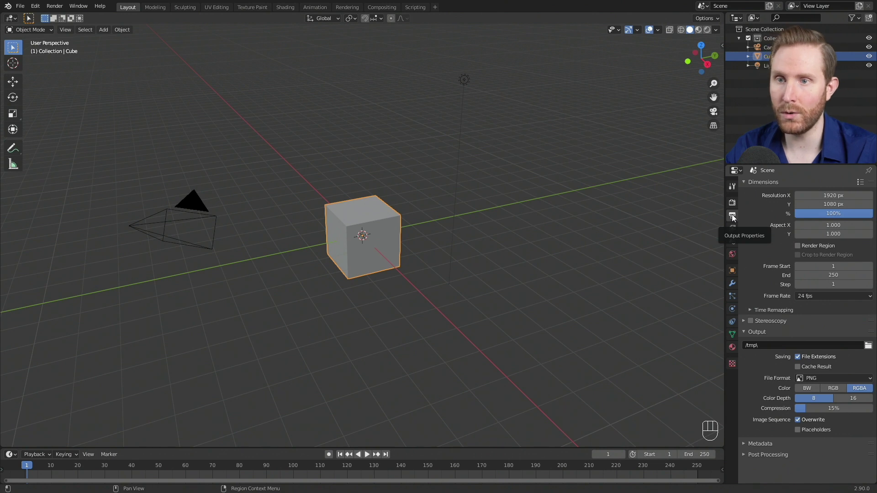
left_click(803, 296)
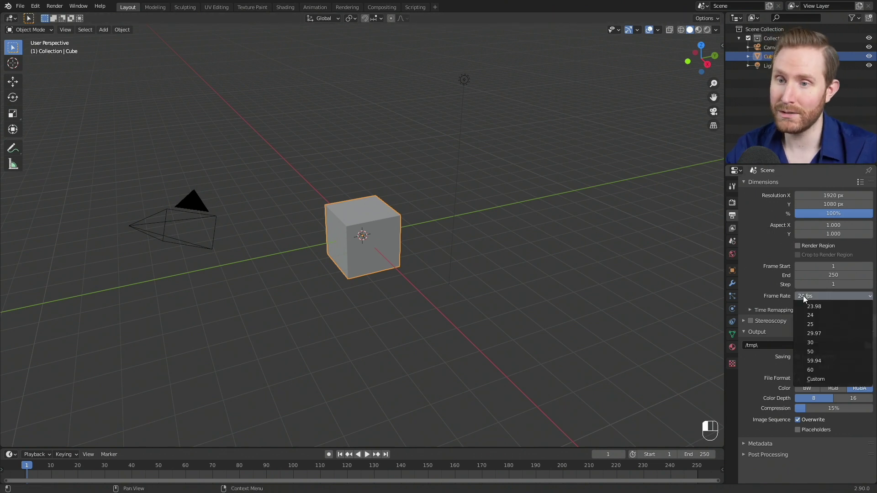
left_click(819, 368)
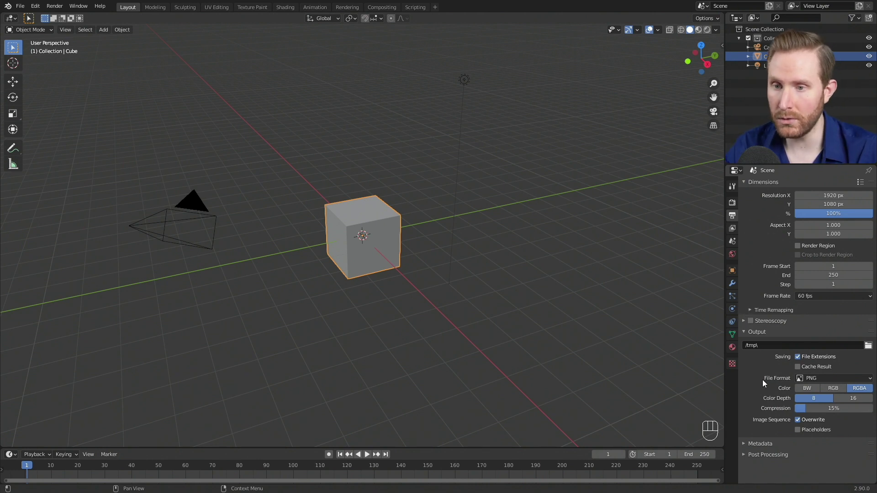
left_click(816, 379)
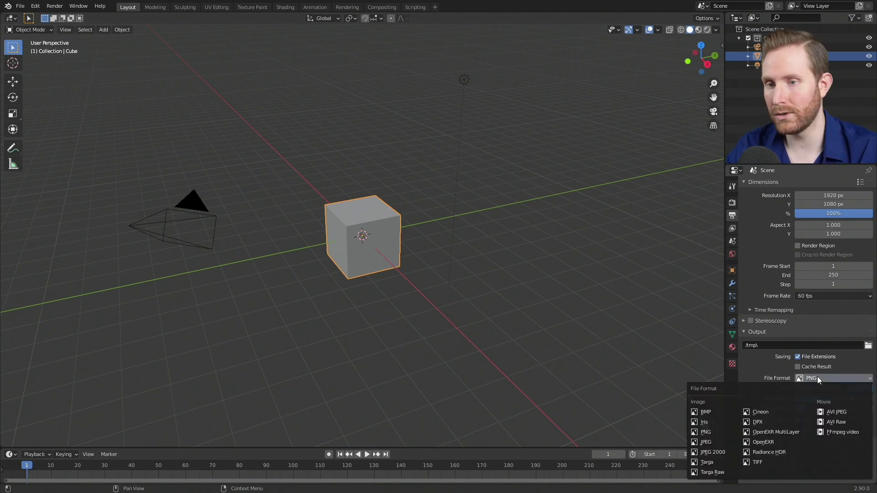
left_click(848, 429)
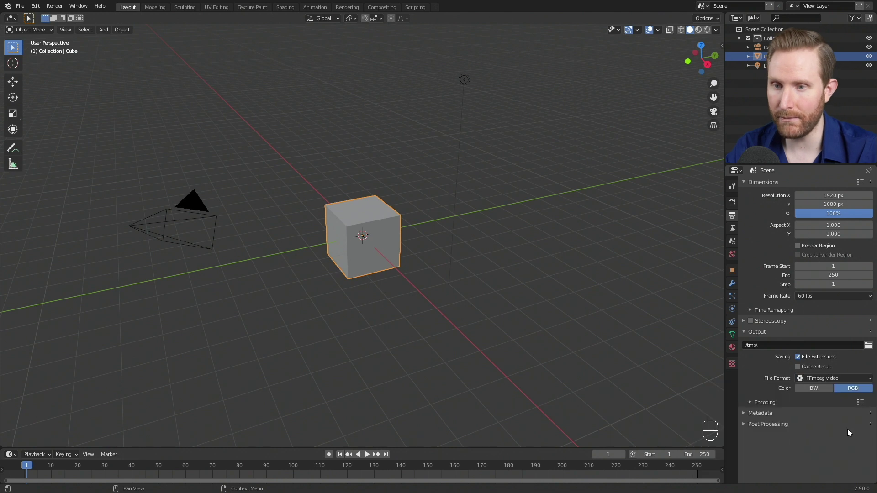
Configure the video encoding with a WebM container, the WEBM / VP9 video codec and RGBA color
left_click(750, 401)
scroll(749, 388, "down", 4)
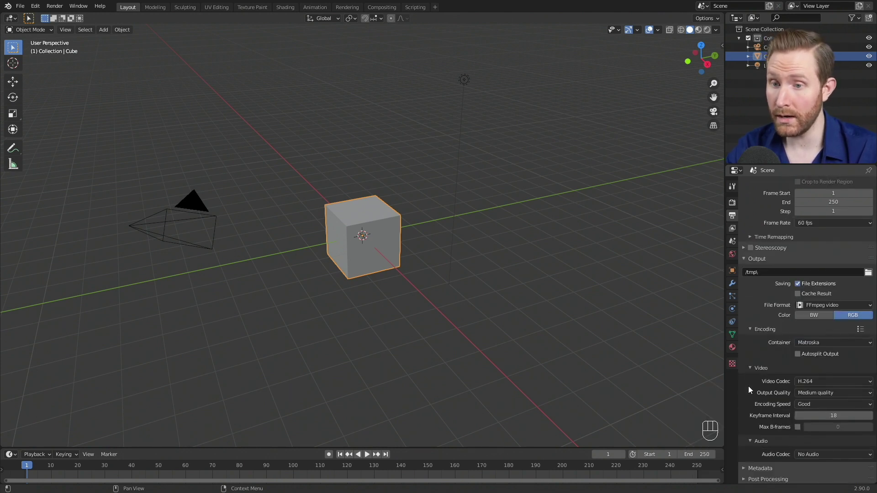
left_click(807, 342)
left_click(815, 441)
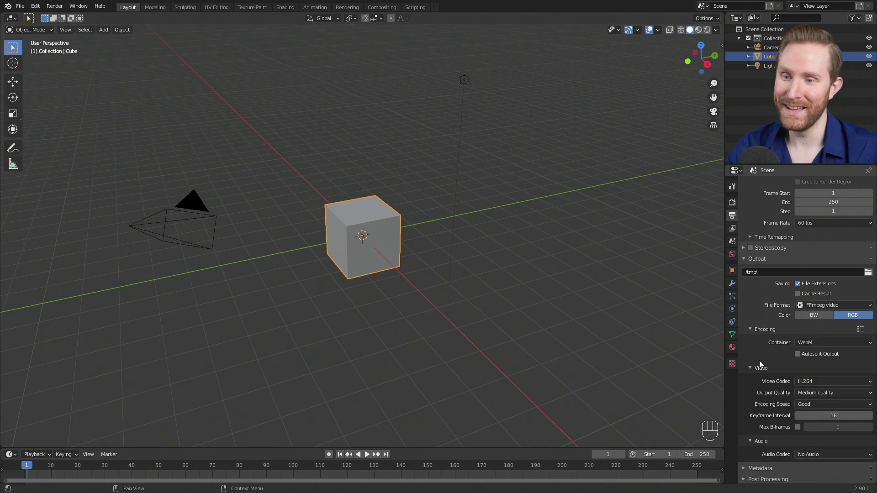
left_click(809, 381)
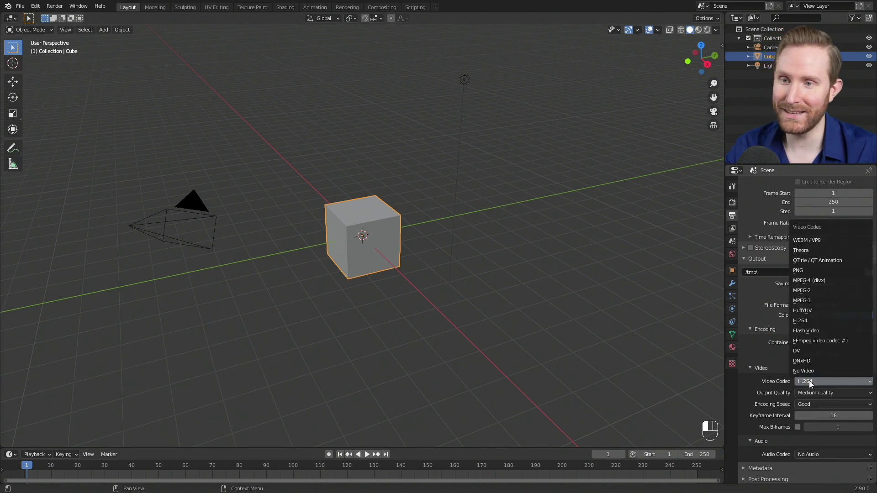
left_click(825, 242)
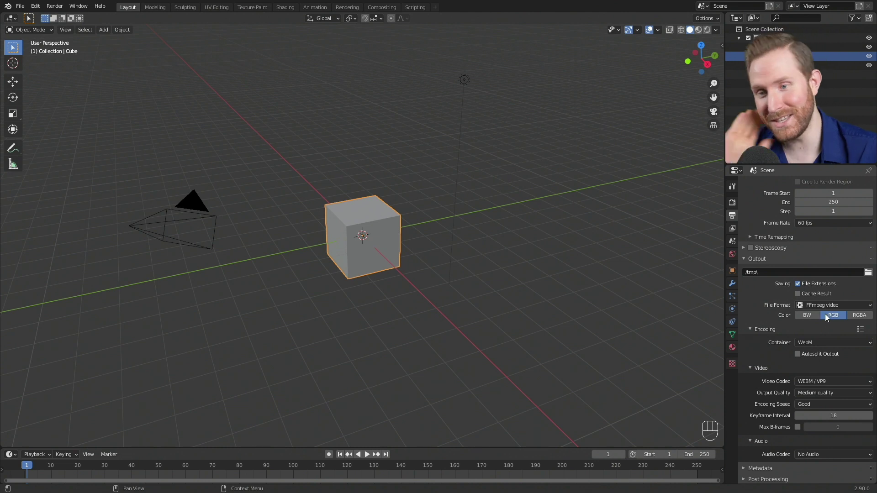
left_click(852, 315)
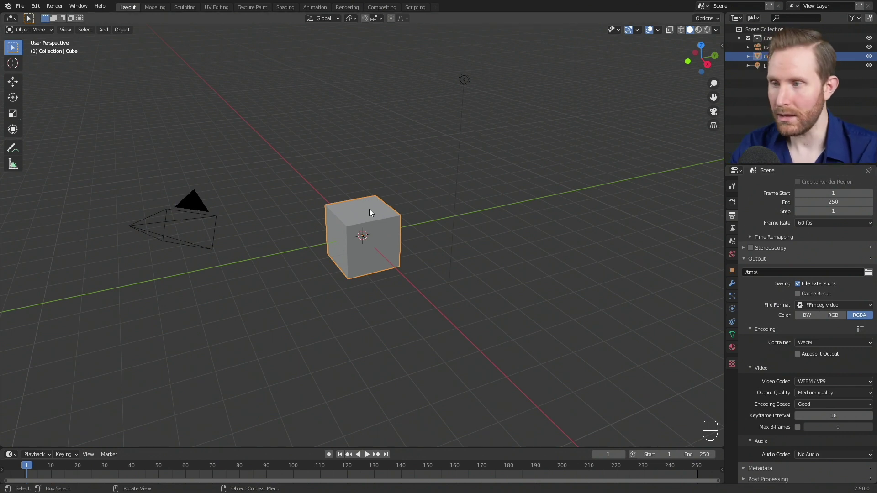
Delete the default cube and the light from the scene
key("Delete")
left_click(462, 81)
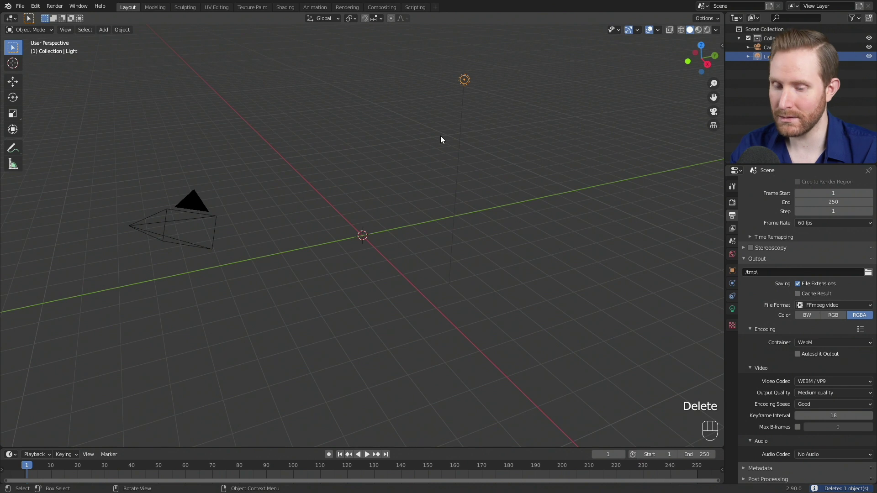
key("Delete")
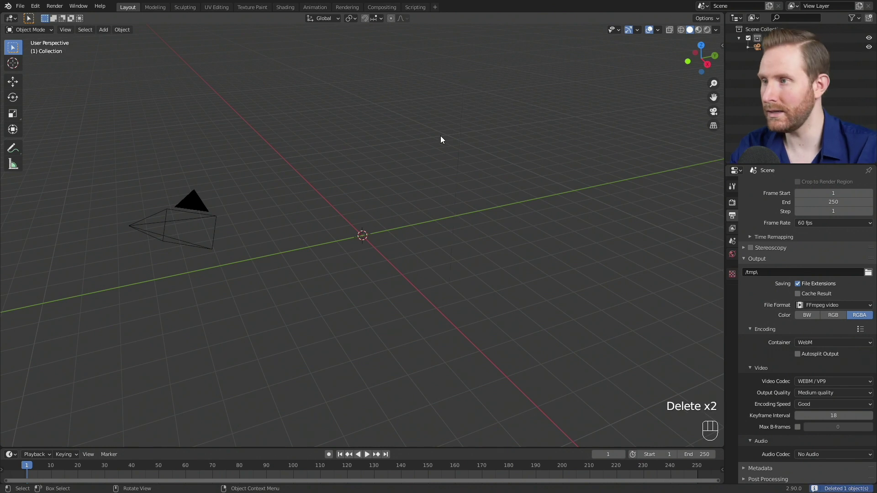
Clear the camera's rotation and location, and raise it along the Z axis above the origin
left_click(189, 201)
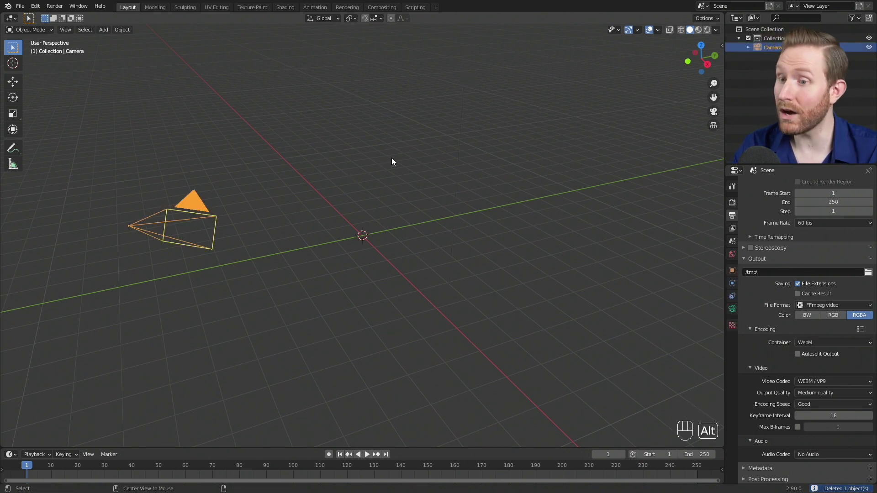
key("alt+r")
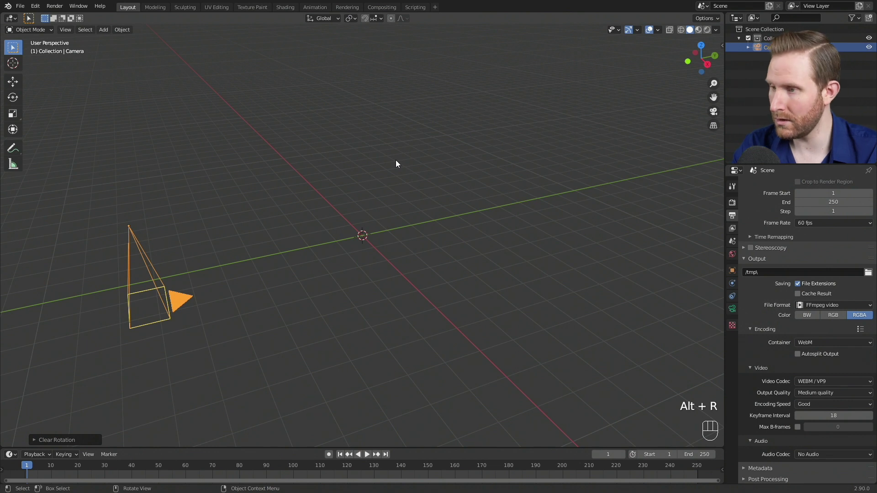
key("alt+g")
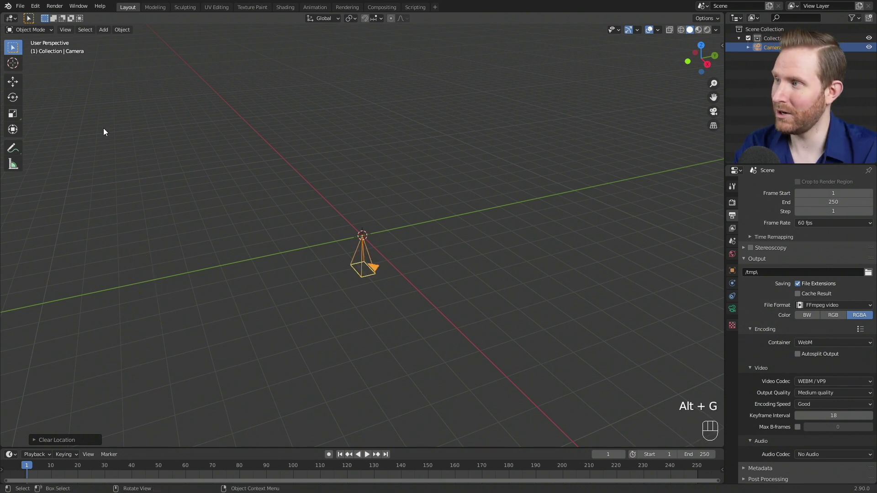
left_click(13, 81)
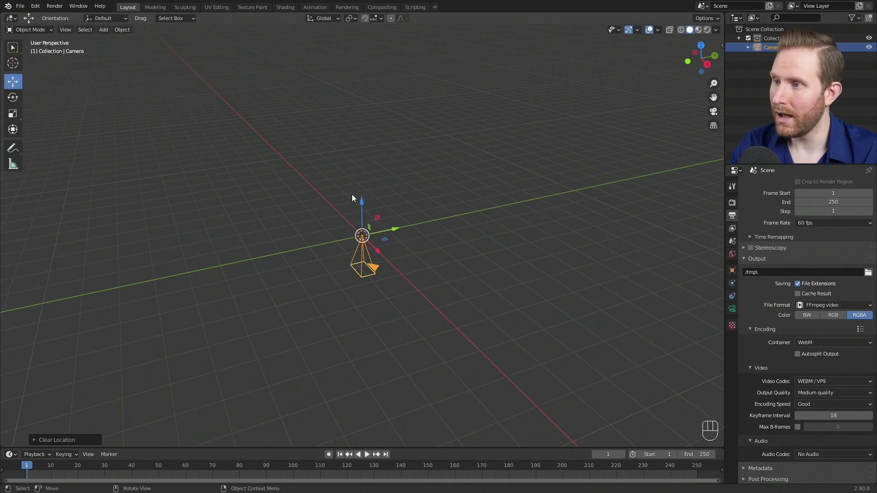
left_click_drag(361, 213, 320, 131)
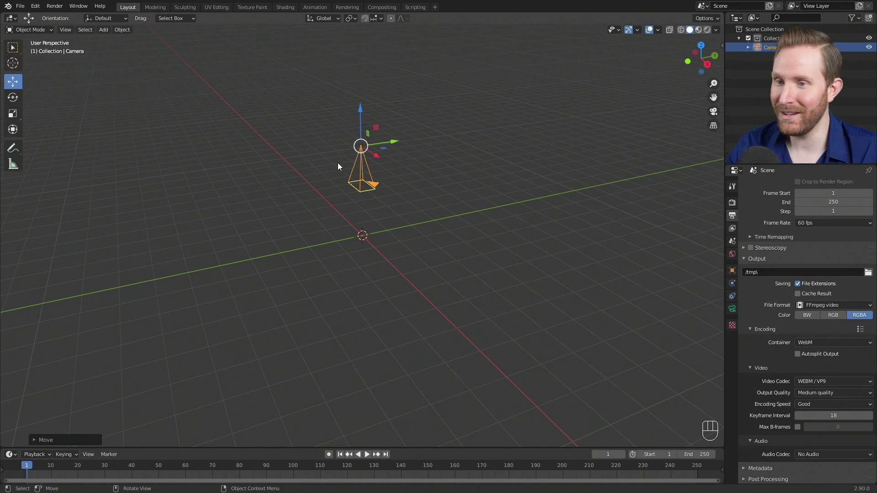
Change the camera's lens type to Orthographic
left_click(732, 309)
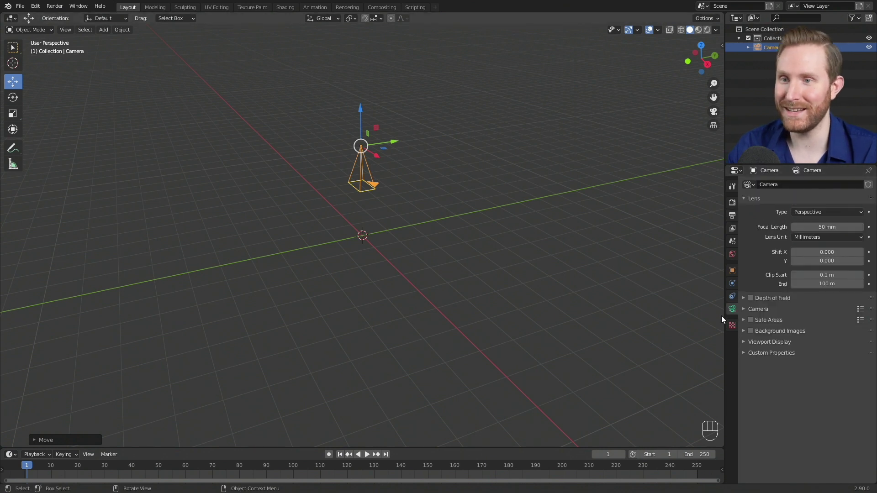
left_click(797, 211)
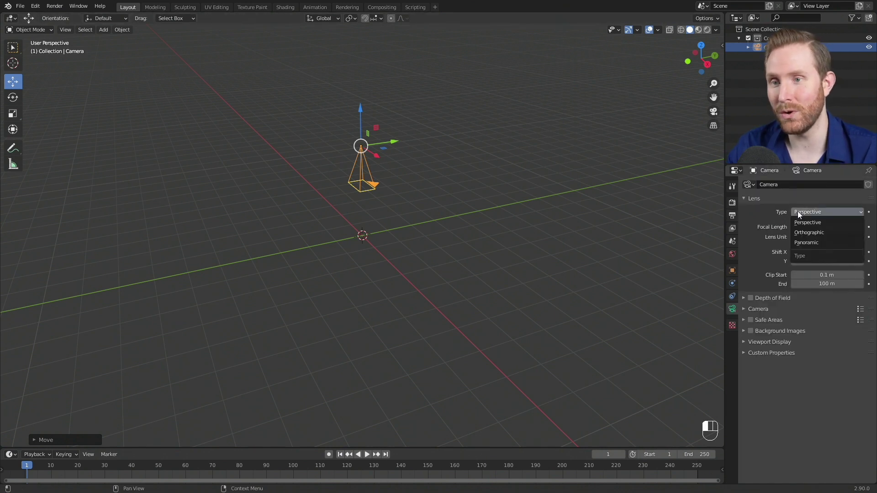
left_click(804, 236)
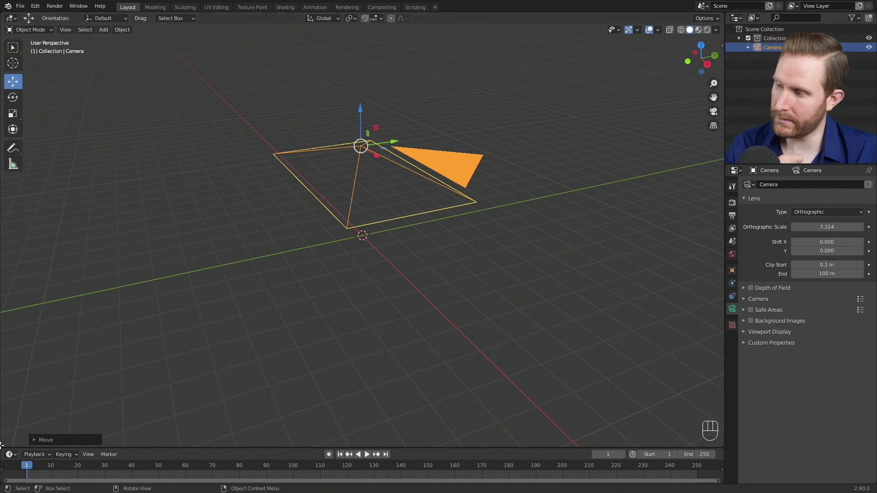
Split the 3D viewport into one large and two small stacked areas, and show the active camera's view in the upper small one
left_click_drag(3, 443, 308, 441)
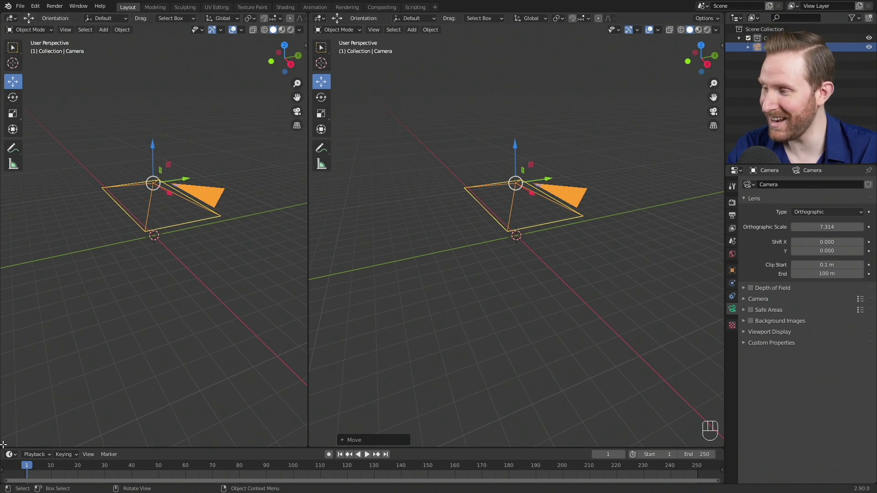
left_click_drag(5, 444, 27, 187)
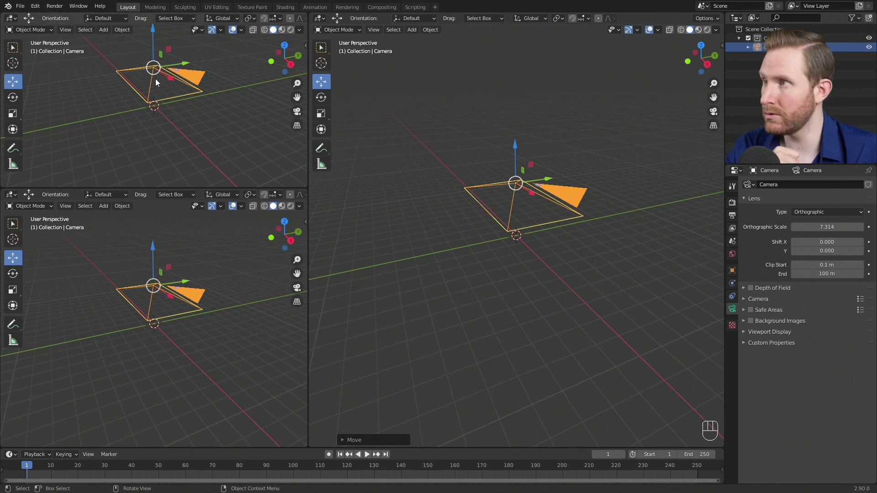
left_click(67, 30)
mouse_move(90, 122)
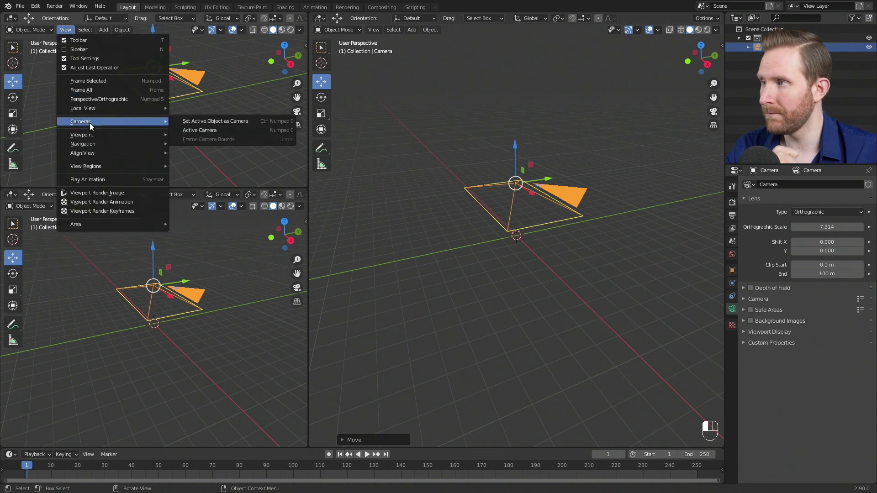
left_click(205, 129)
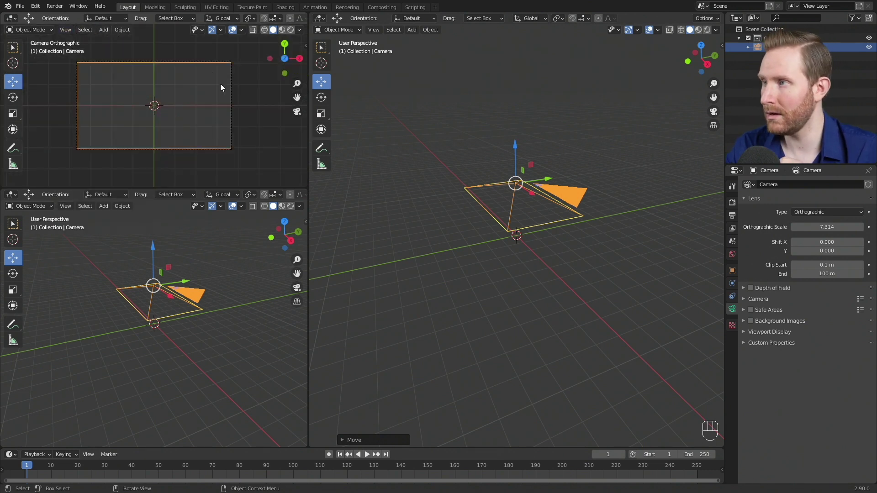
scroll(147, 128, "up", 1)
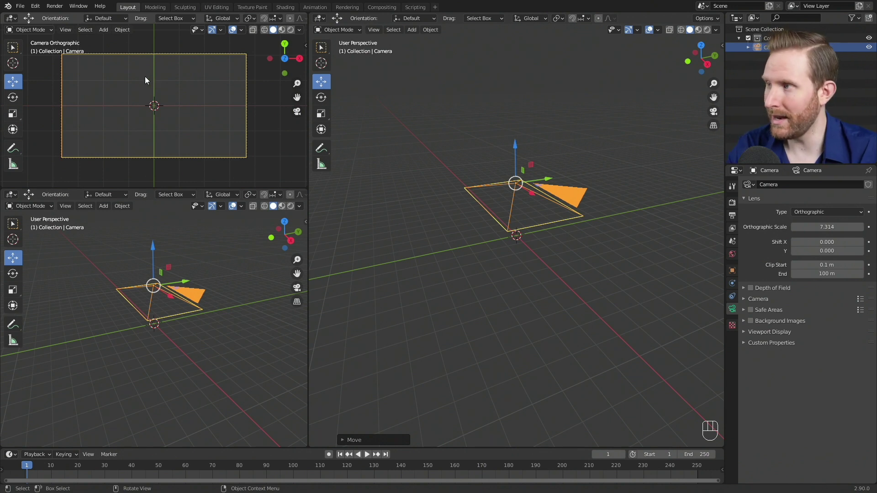
Hide the toolbar and overlays in the camera view and switch it to rendered shading
key("t")
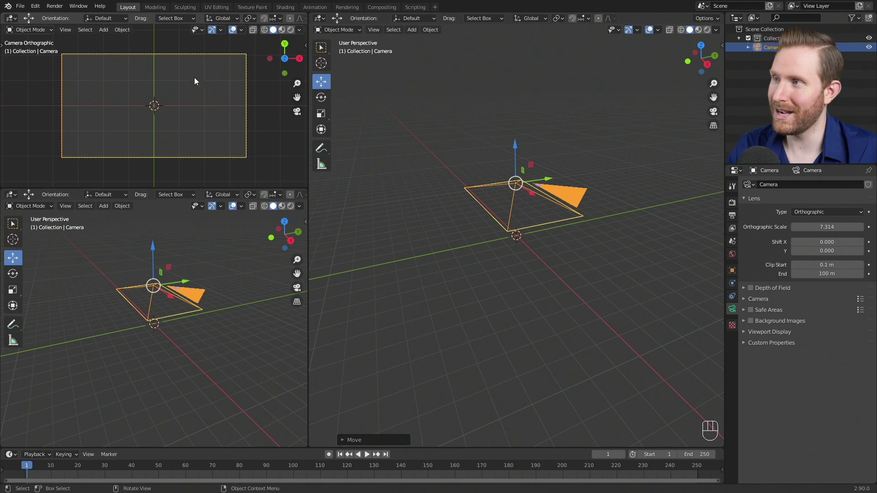
left_click(231, 29)
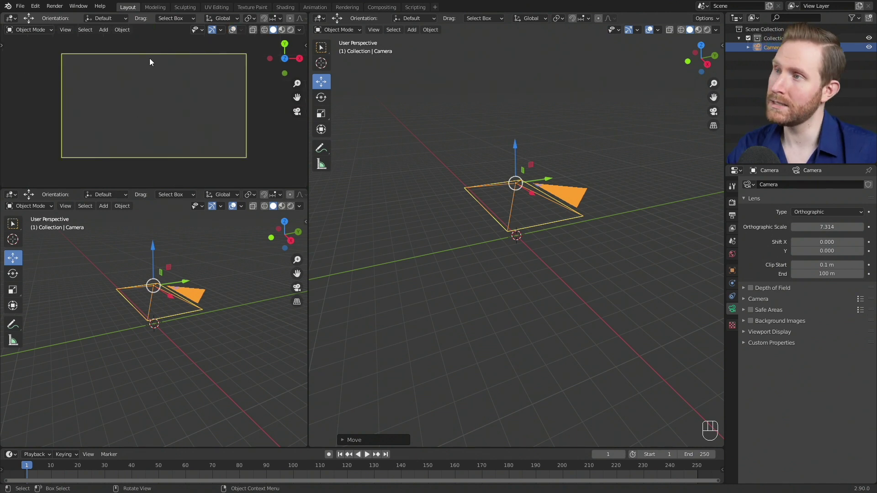
left_click(290, 30)
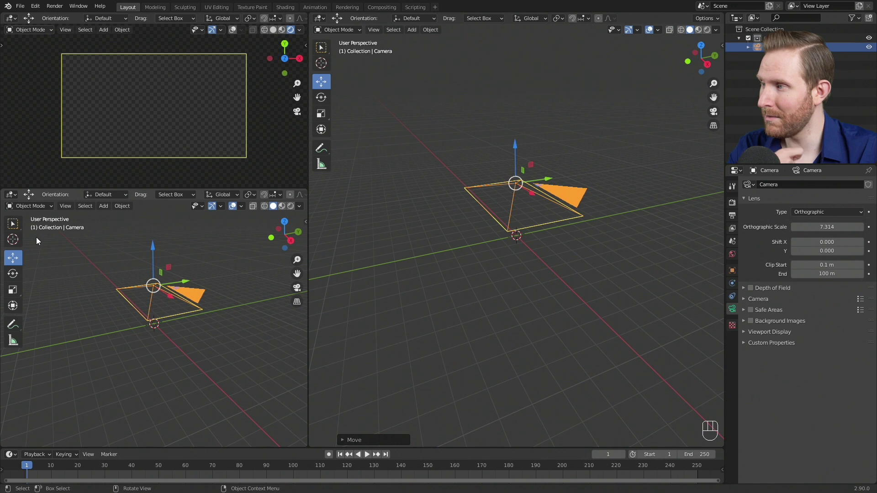
Change the small area below the camera view to a Graph Editor
left_click(11, 195)
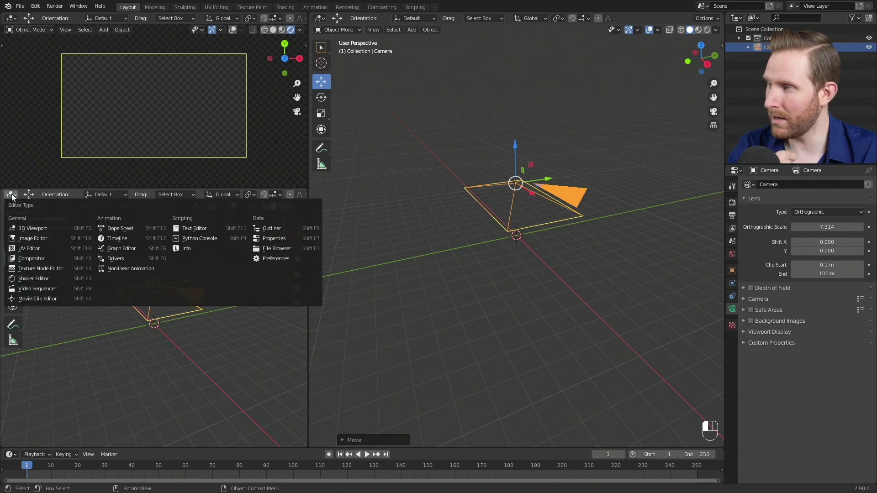
left_click(122, 248)
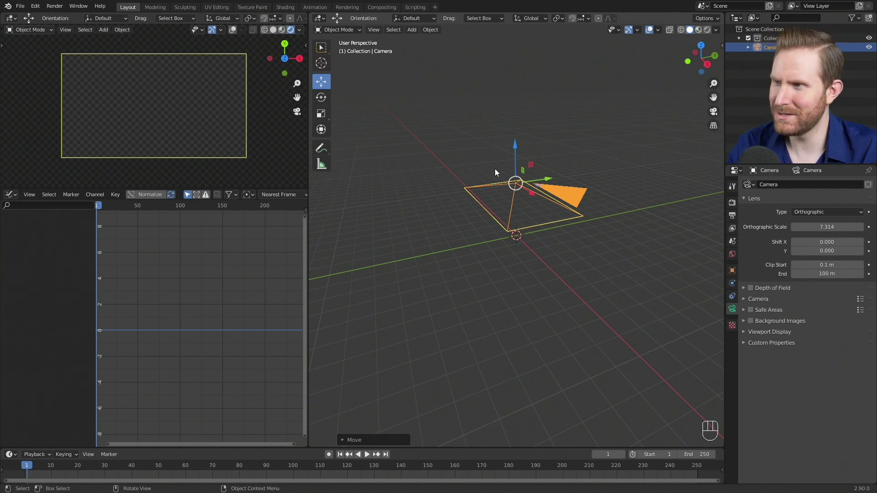
Add a text object to the scene at the 3D cursor
left_click(410, 30)
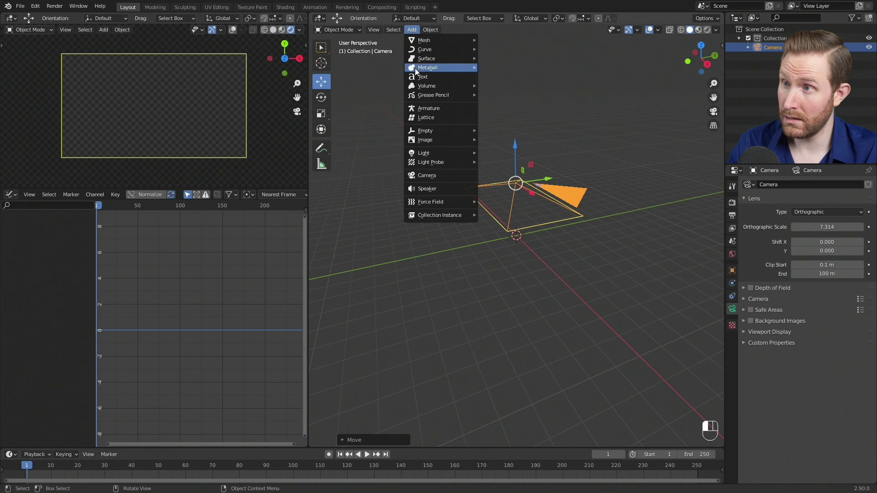
left_click(423, 77)
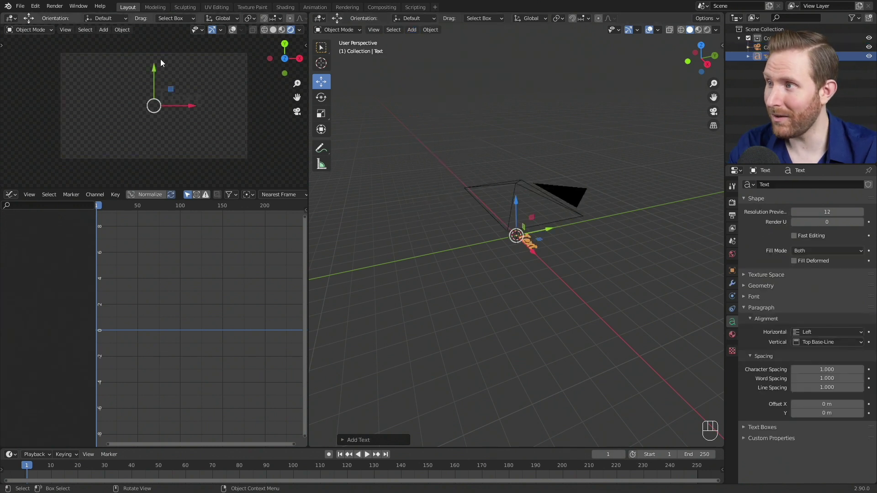
scroll(521, 247, "up", 3)
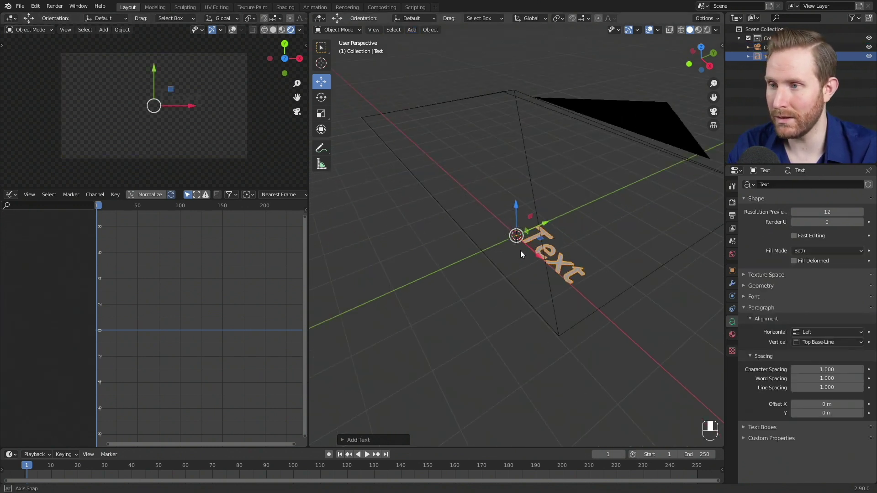
In the top orthographic view, move the text object to the lower middle of the camera frame
key("KP_7")
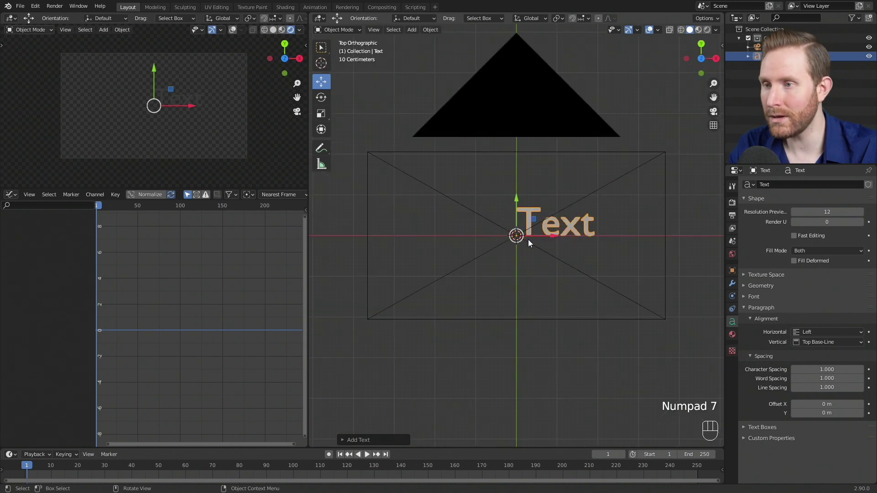
scroll(493, 243, "down", 8)
scroll(493, 239, "up", 6)
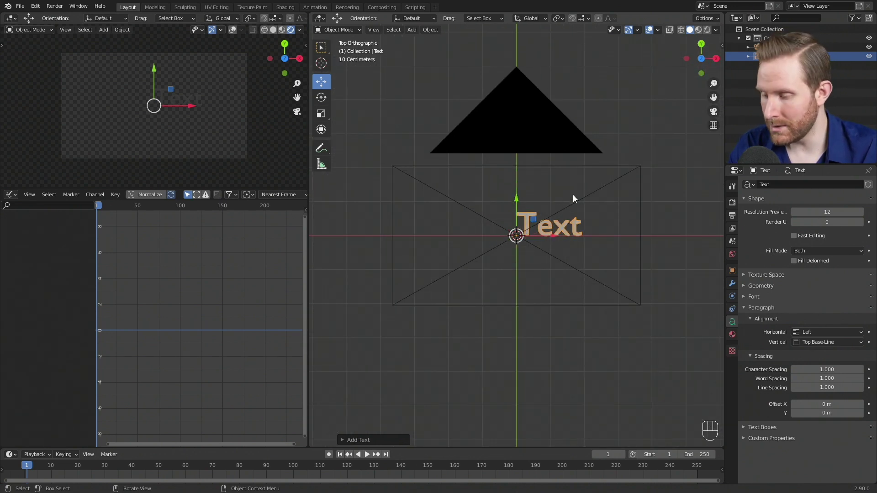
key("g")
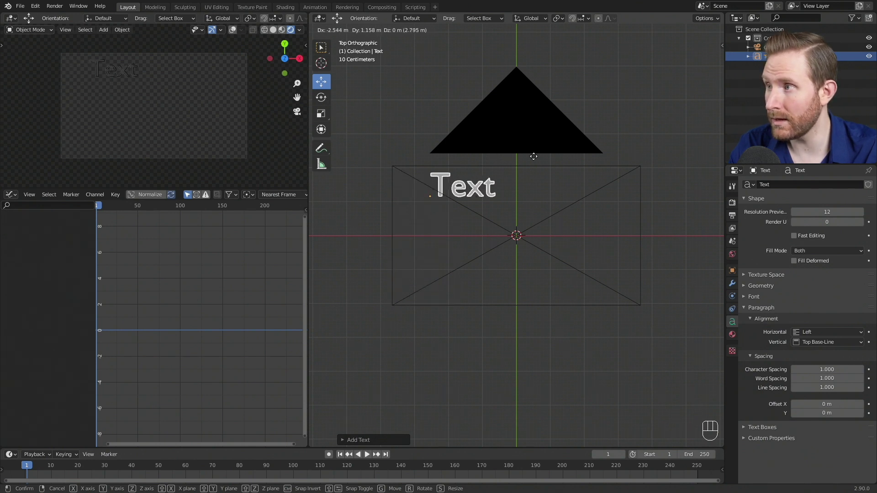
left_click(671, 165)
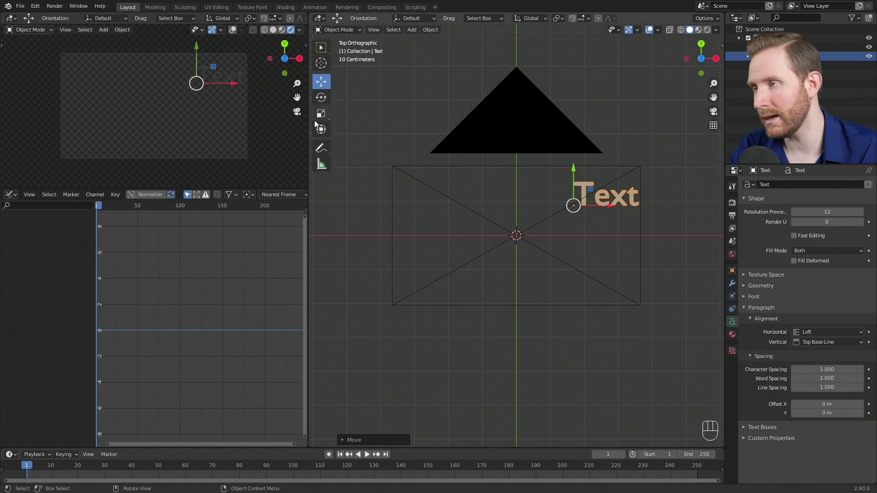
left_click(510, 262)
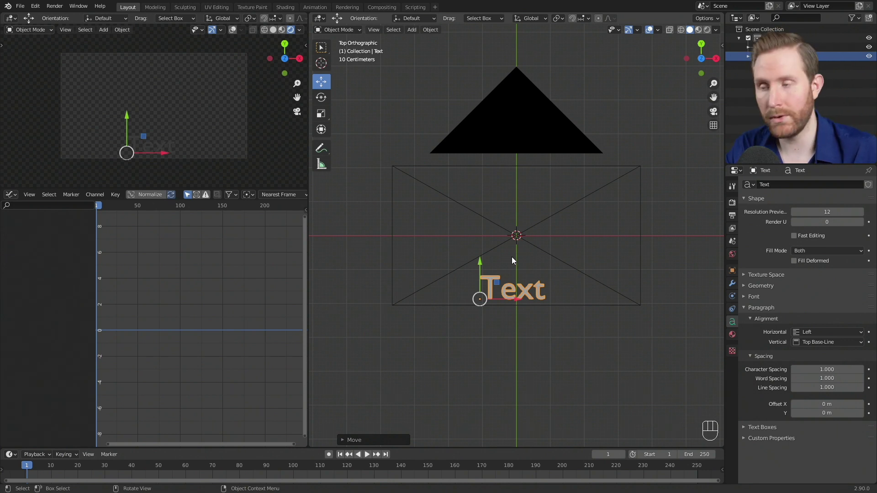
Give the text object a new material and change its surface shader to Emission
left_click(731, 334)
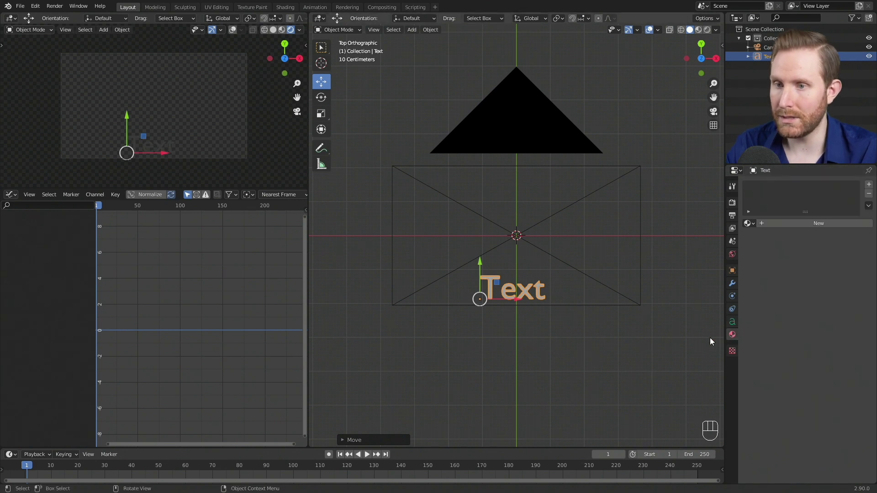
left_click(796, 224)
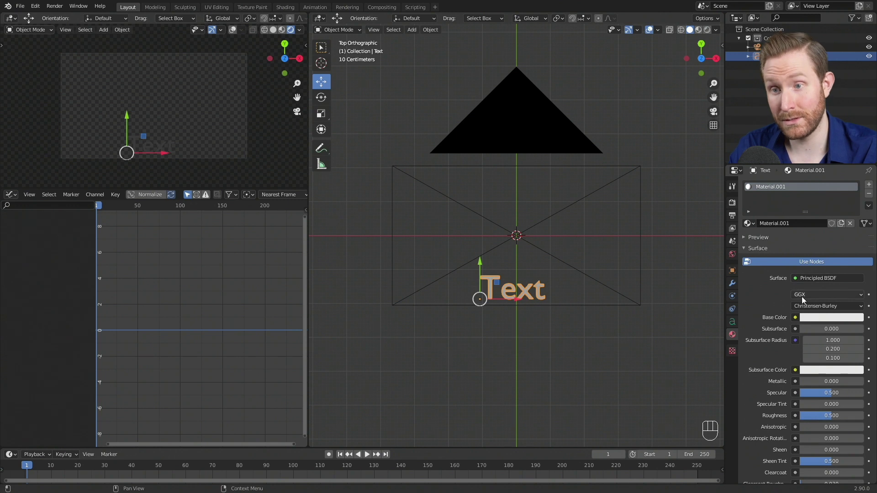
left_click(815, 278)
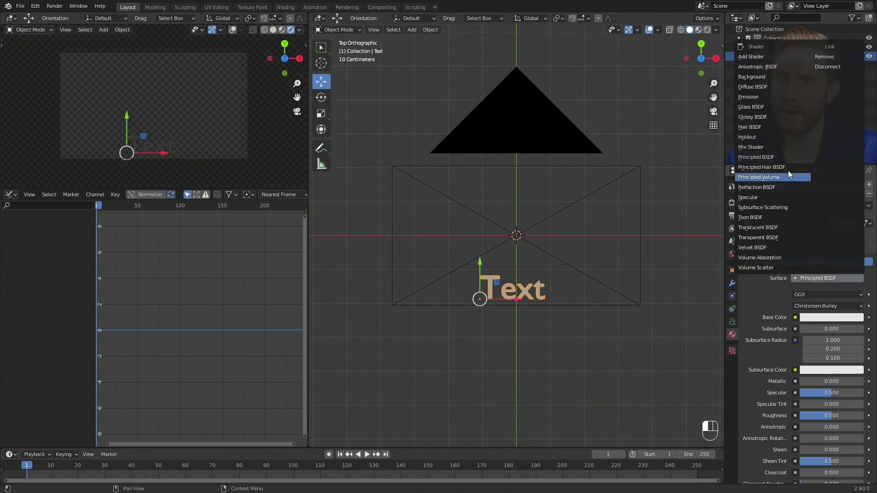
left_click(764, 98)
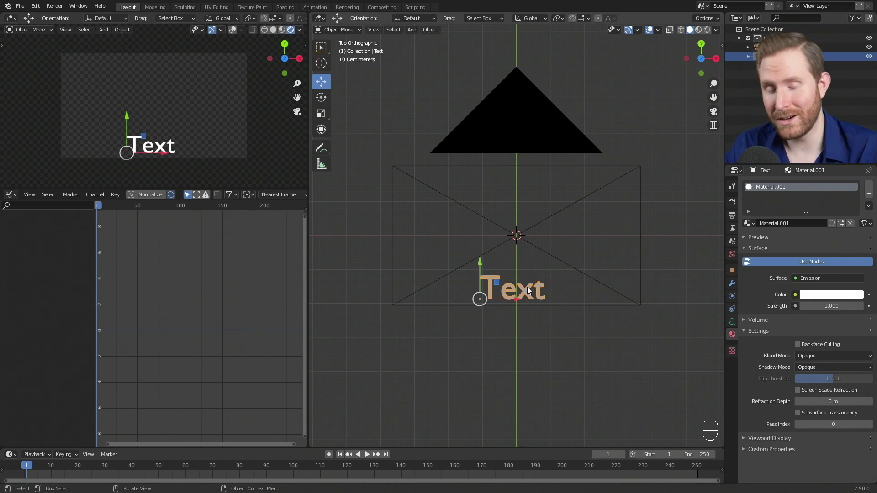
left_click(827, 295)
left_click_drag(816, 228, 816, 196)
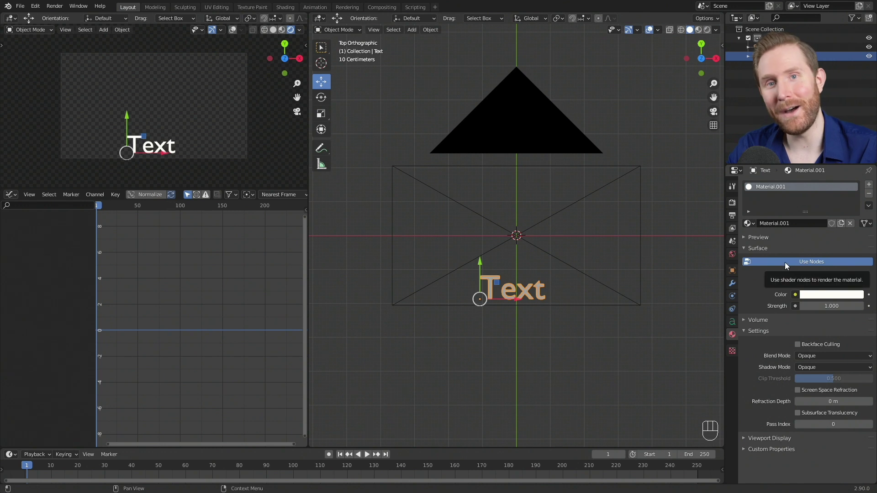
left_click(821, 296)
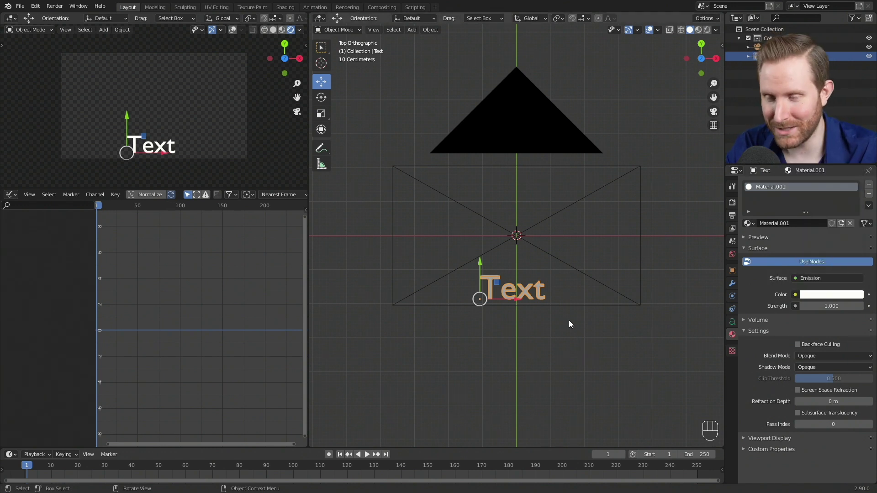
scroll(527, 327, "up", 2)
scroll(523, 328, "down", 2)
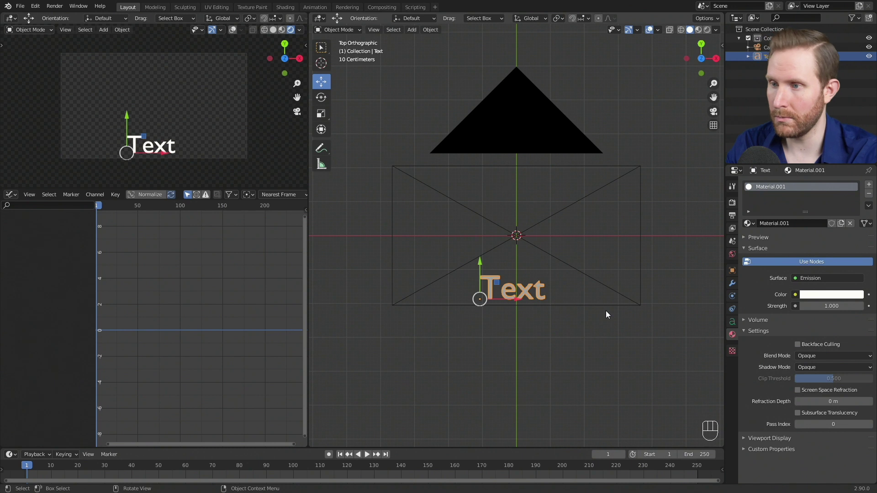
Replace the text object's default wording with the social media handle
key("Tab")
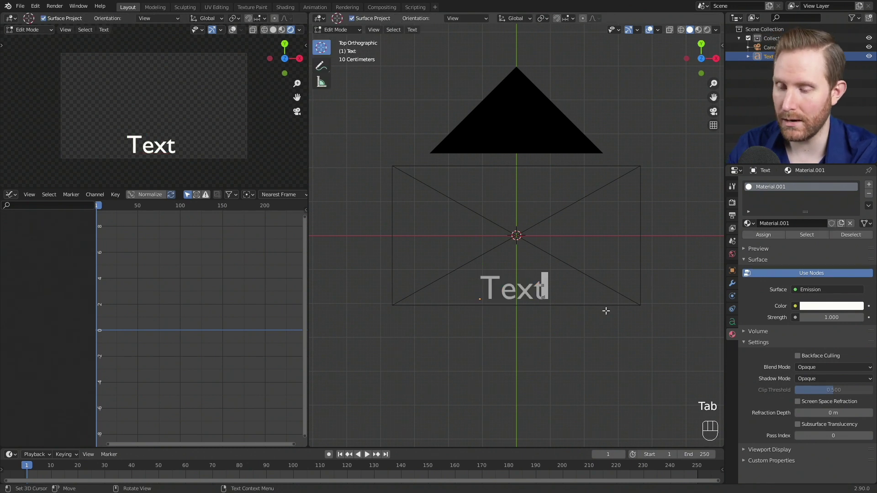
key("BackSpace")
key("BackSpace")
key("BackSpace")
key("BackSpace")
key("BackSpace")
key("BackSpace")
key("BackSpace")
key("BackSpace")
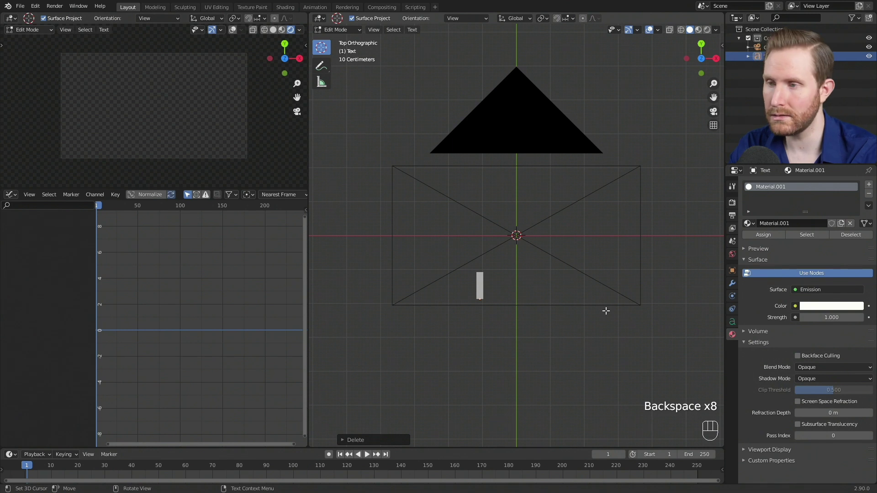
type("CFolea")
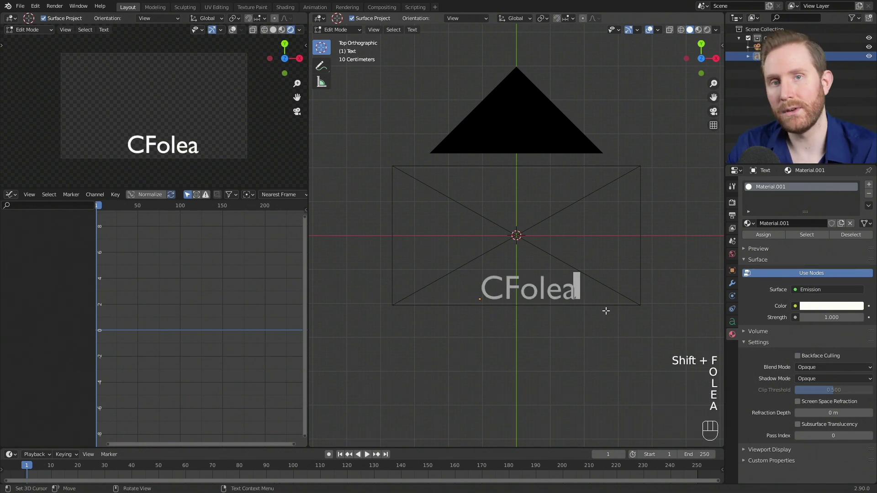
key("Tab")
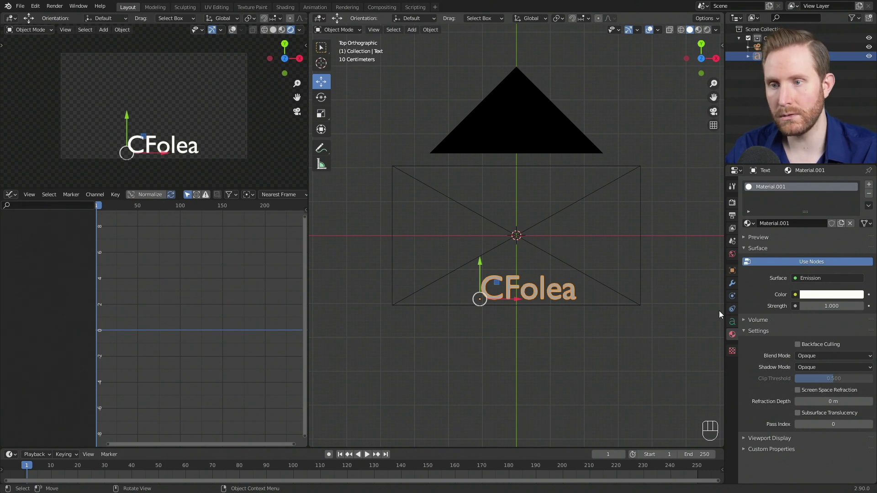
Load OpenSans-Bold.ttf from the GoogleFonts/Open_Sans folder as the text's regular font, and shift the text slightly to the right along X
left_click(732, 321)
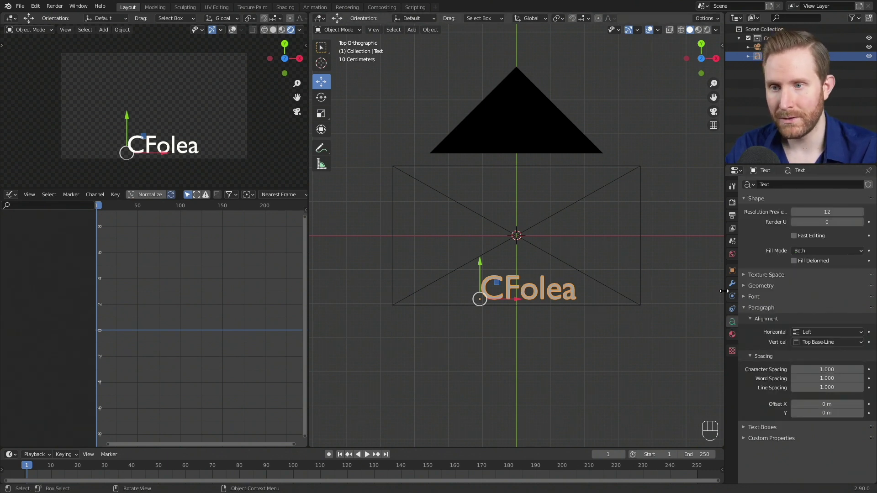
left_click(744, 296)
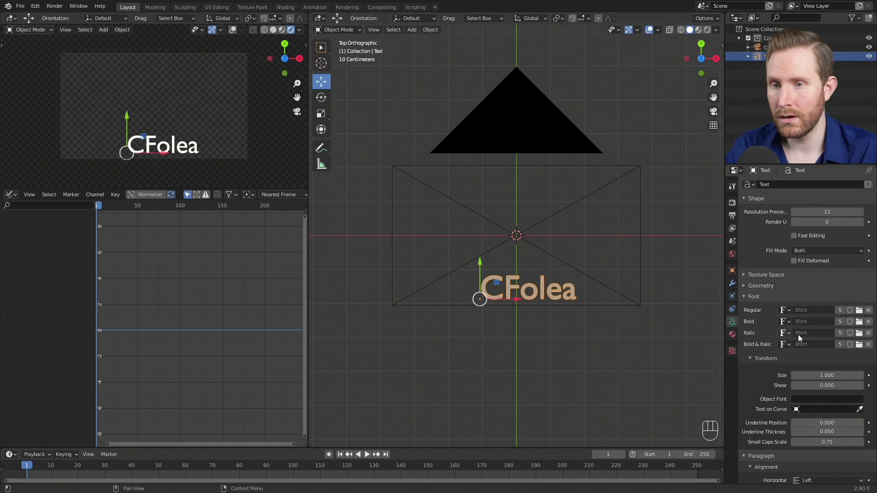
left_click(858, 310)
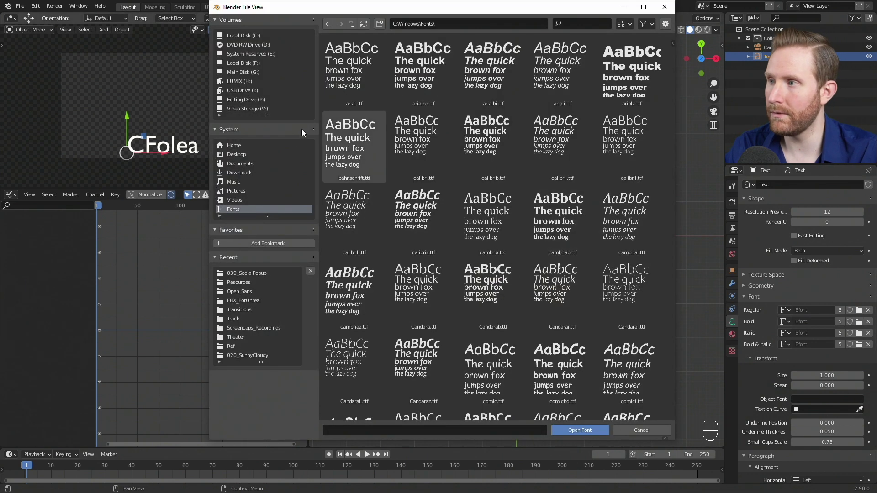
left_click(239, 163)
scroll(490, 202, "down", 5)
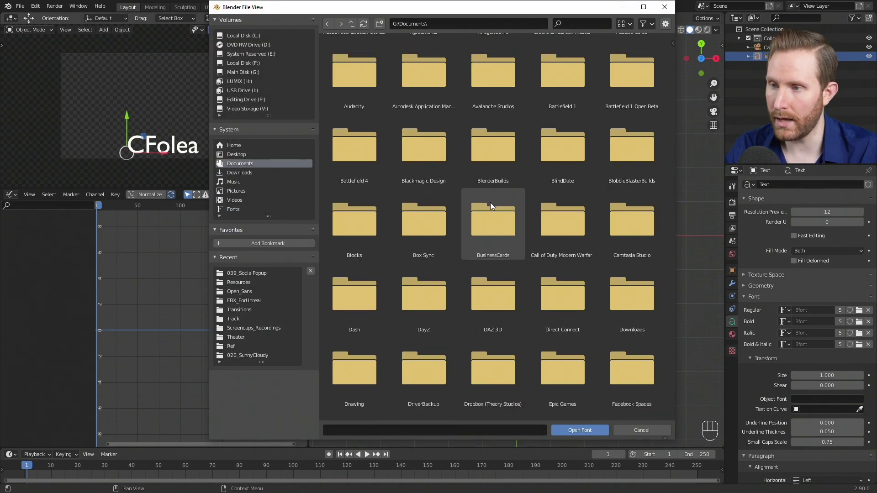
scroll(483, 224, "down", 1)
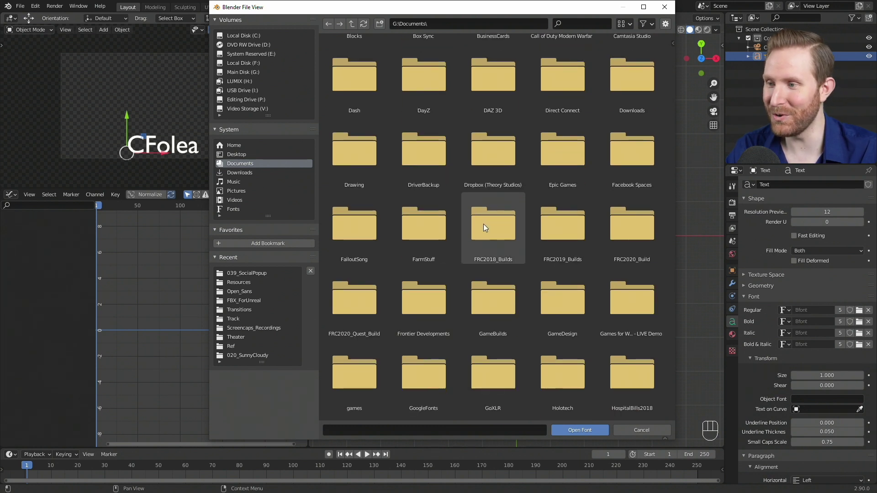
double_click(412, 346)
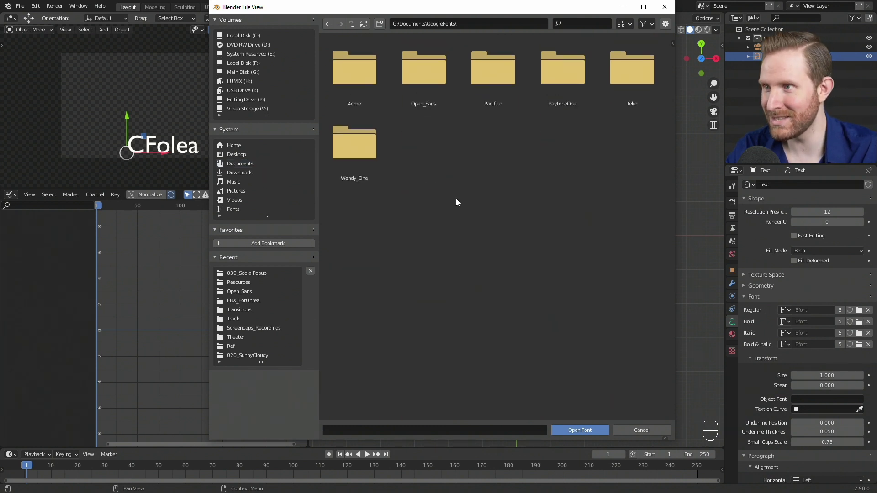
double_click(431, 82)
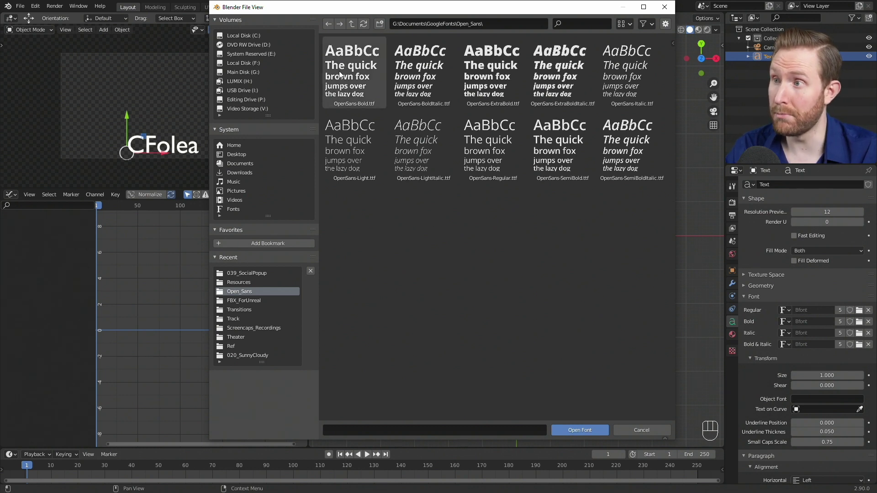
double_click(359, 70)
scroll(517, 267, "up", 2)
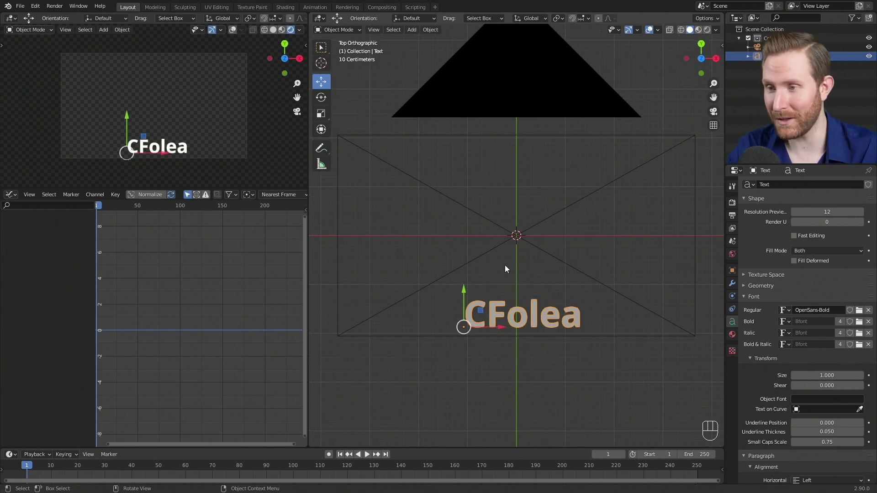
left_click_drag(503, 327, 535, 341)
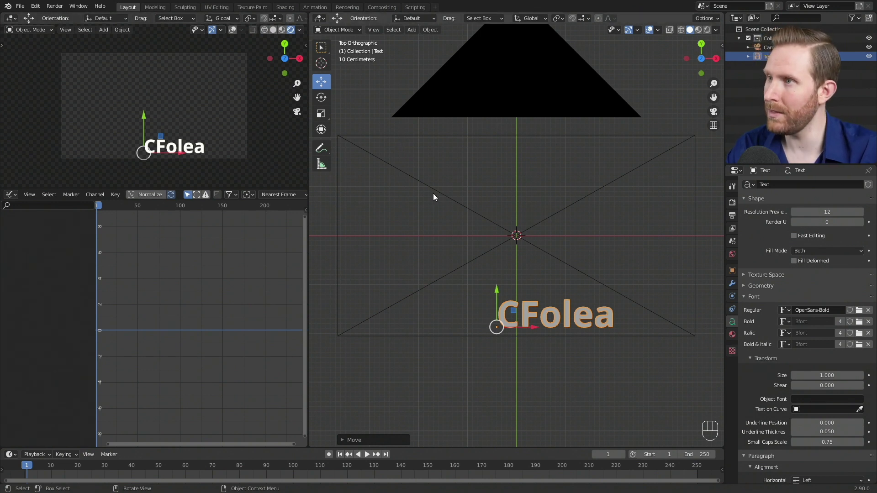
Check the import formats for Images as Planes and search the add-ons in the preferences for "images"
left_click(21, 6)
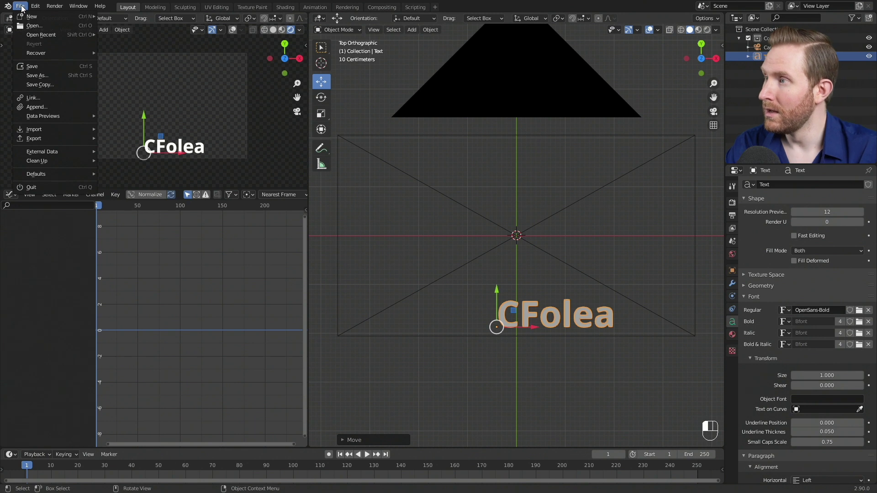
mouse_move(40, 127)
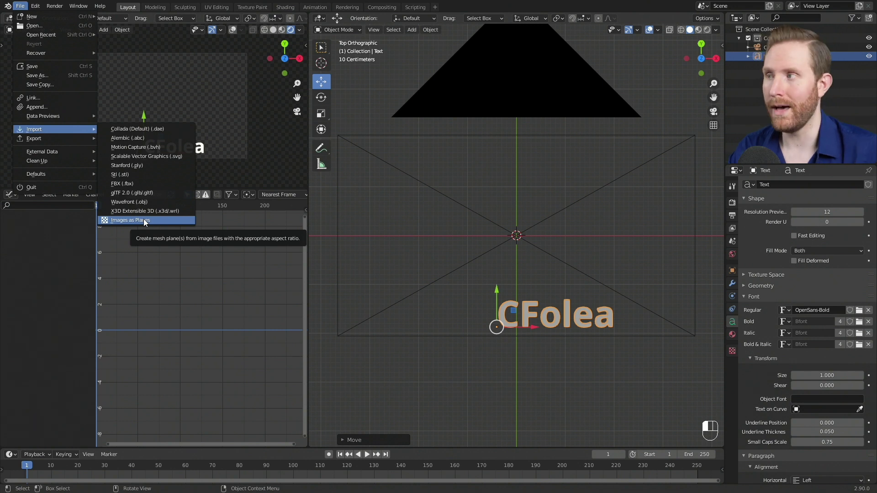
mouse_move(36, 7)
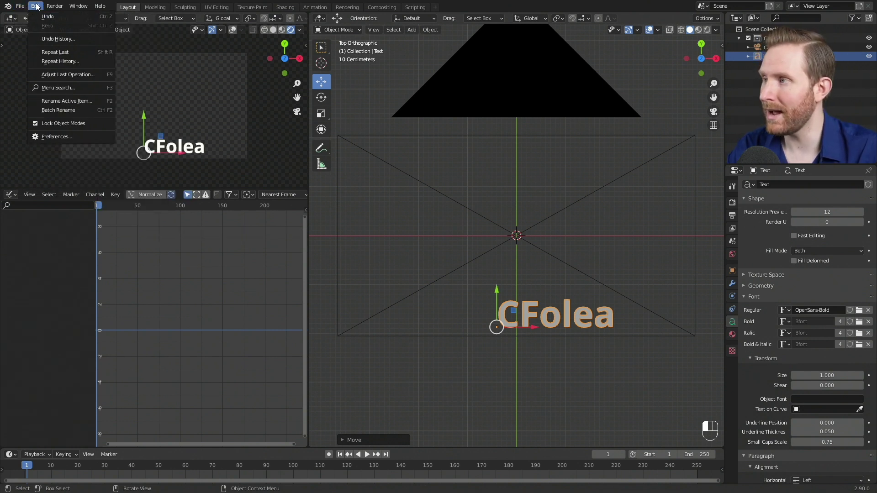
left_click(70, 135)
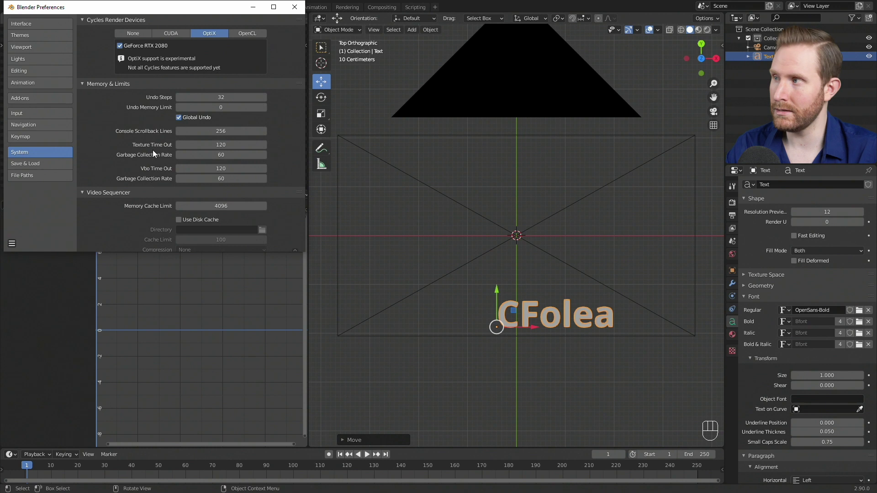
left_click(26, 99)
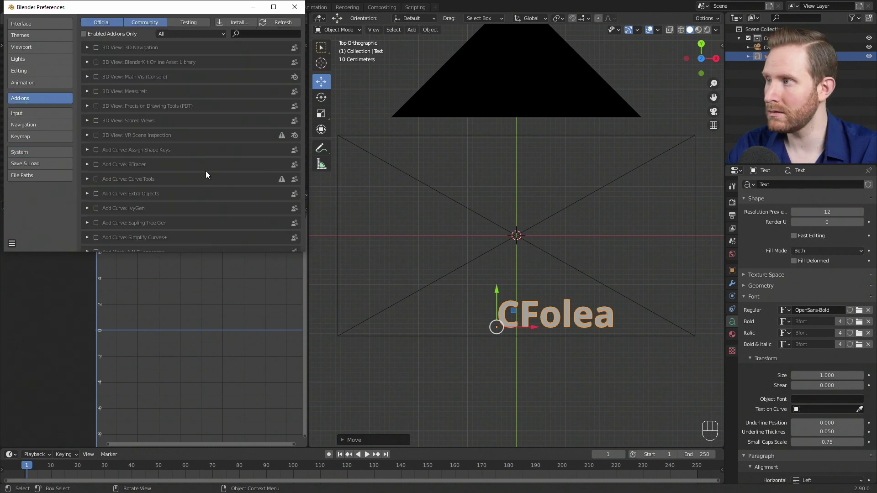
left_click(247, 32)
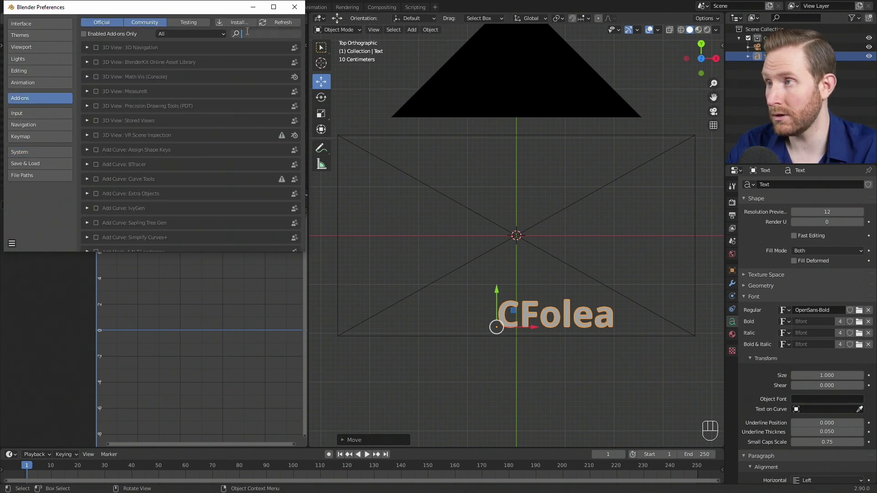
type("images")
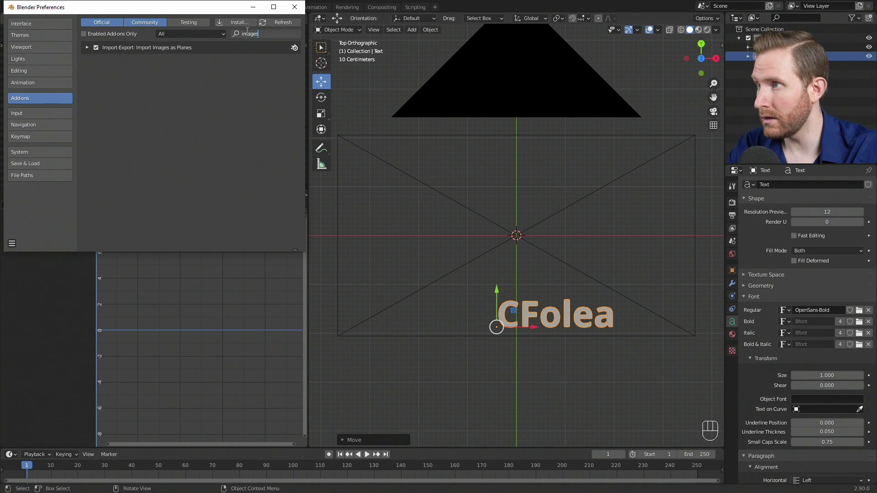
Close the preferences and start an Images as Planes import, browsing to the P:\StreamSchool\Resources folder
key("Return")
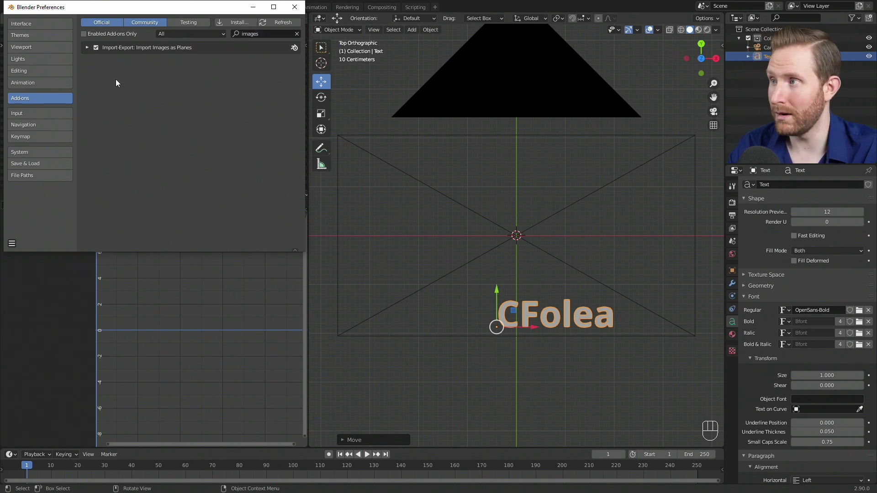
left_click(294, 6)
left_click(20, 6)
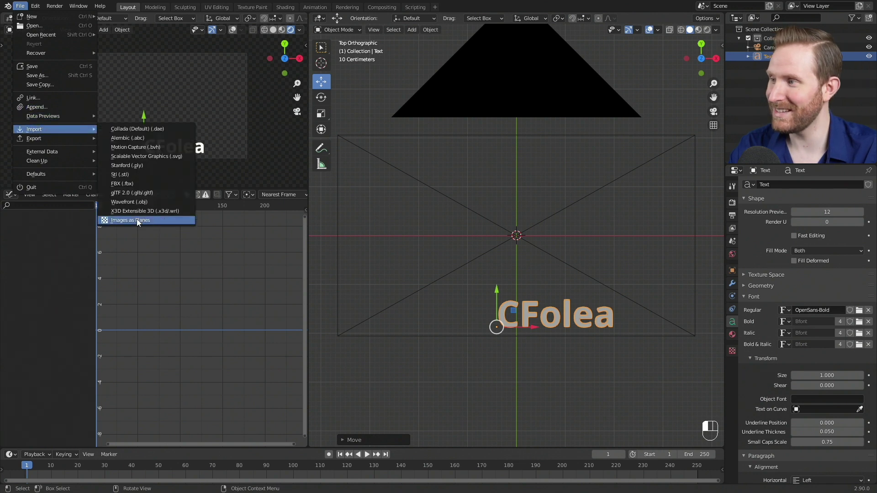
left_click(136, 219)
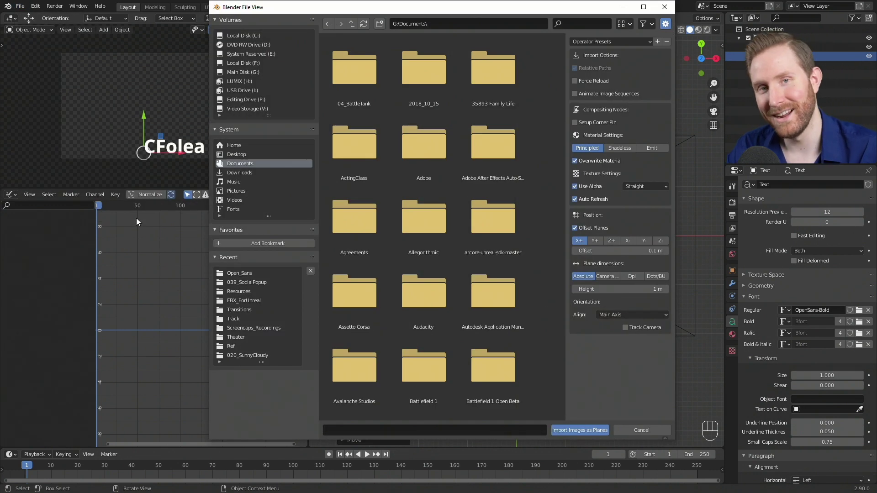
left_click(255, 99)
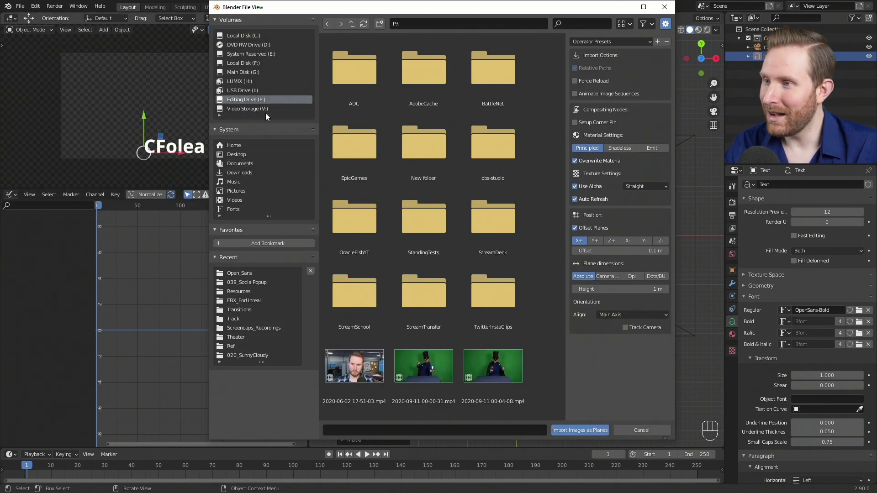
double_click(344, 280)
scroll(384, 237, "down", 3)
double_click(363, 325)
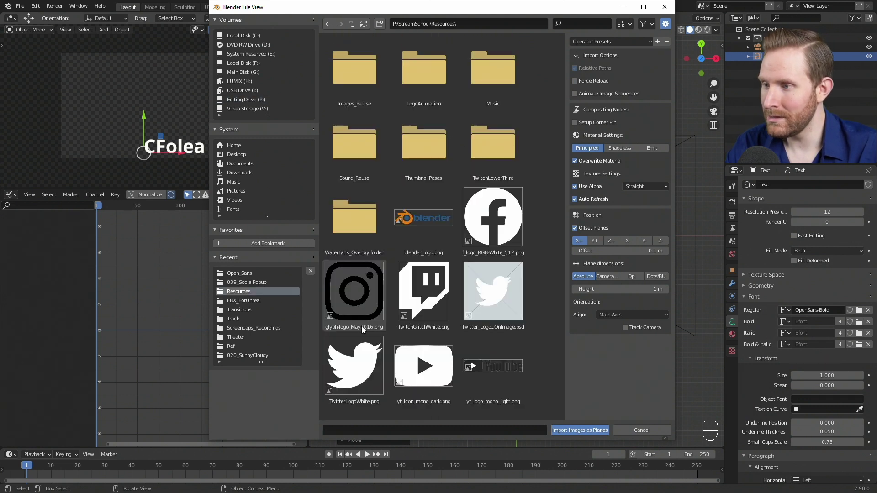
Import TwitterLogoWhite.png as a plane with the Emit material setting and place it directly left of the handle text
left_click(362, 370)
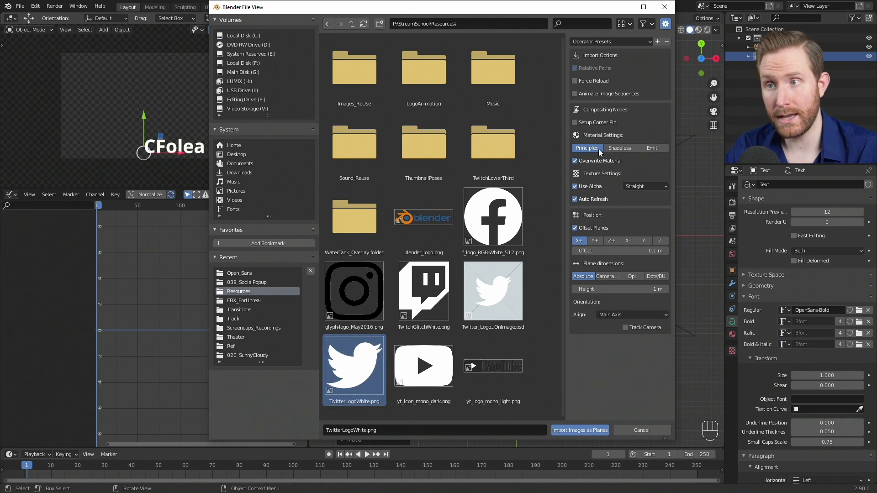
left_click(652, 148)
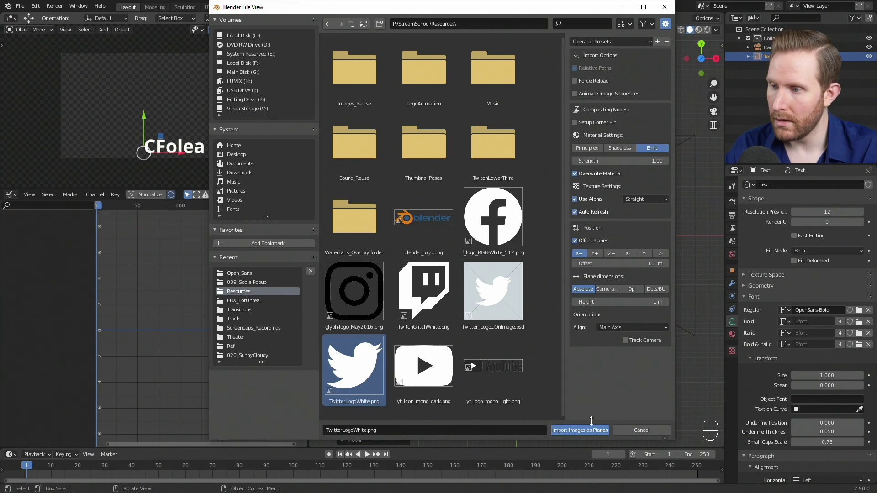
left_click(573, 431)
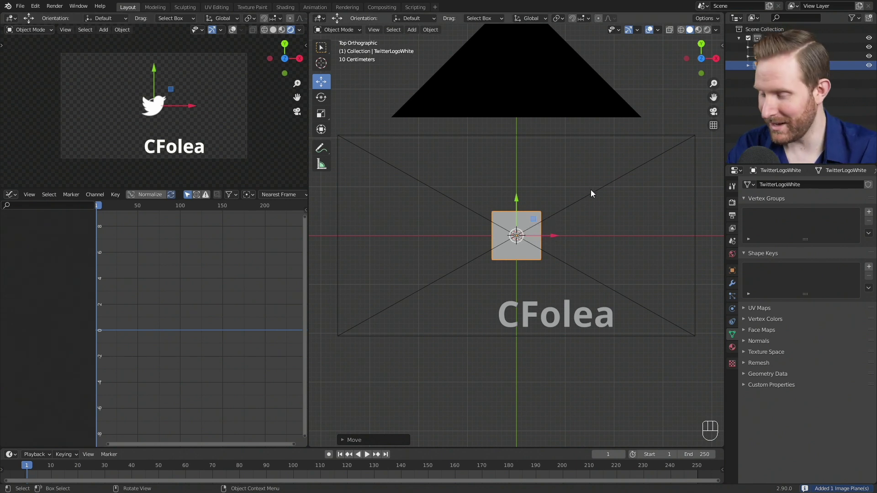
key("g")
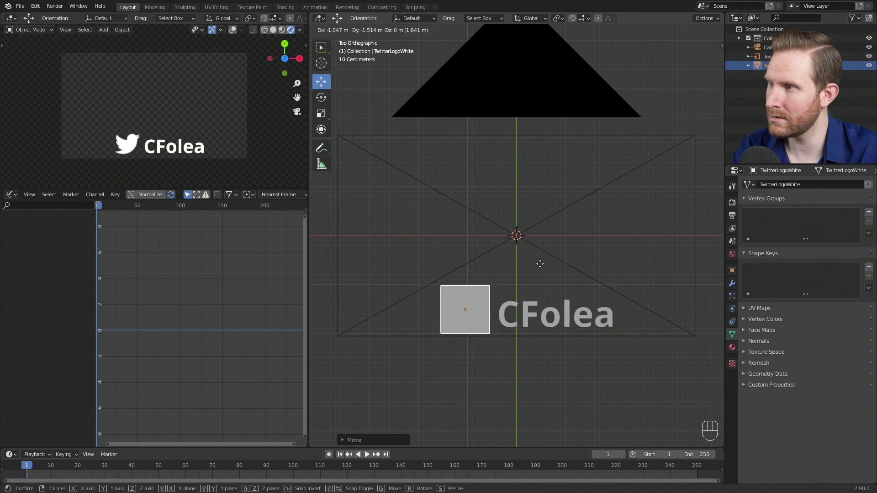
left_click(538, 264)
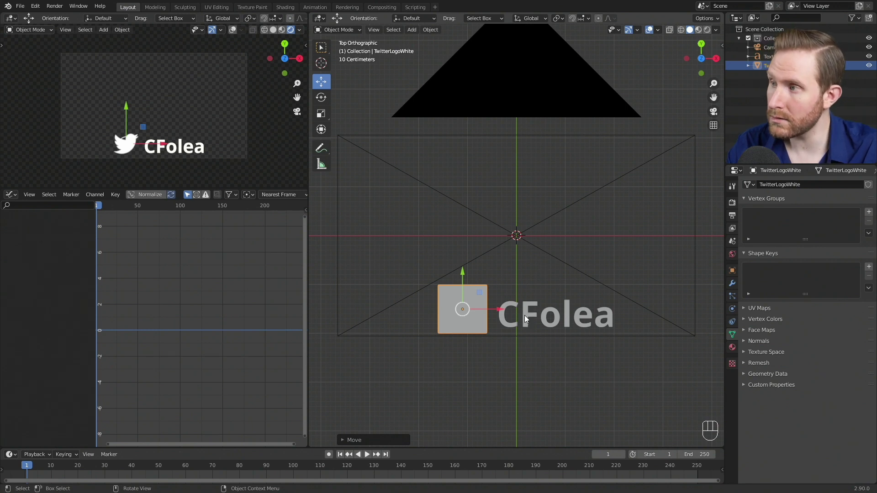
Scale up the logo plane and handle text together and position them to span the width of the camera frame's lower half
left_click(573, 316, "shift")
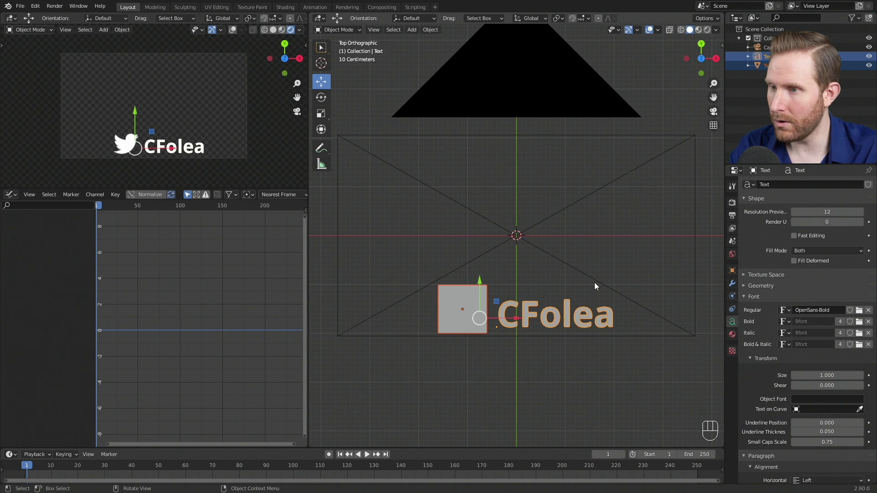
key("s")
left_click(662, 284)
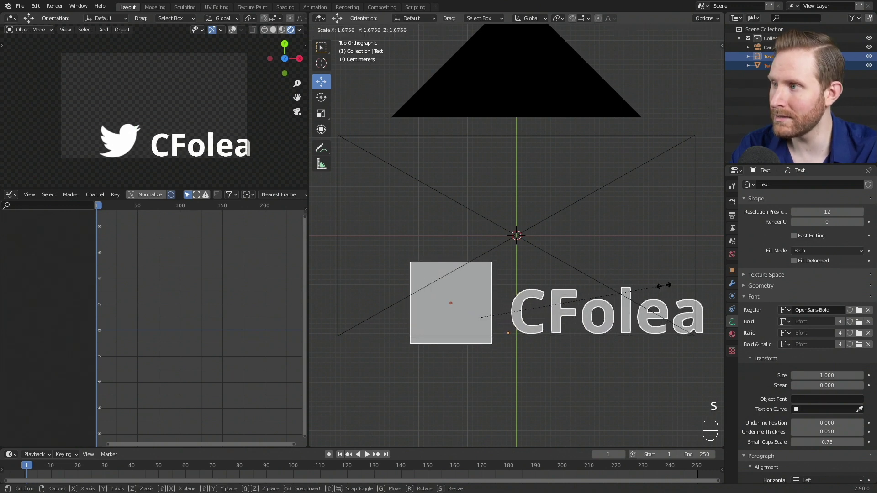
key("g")
left_click(614, 276)
key("s")
key("g")
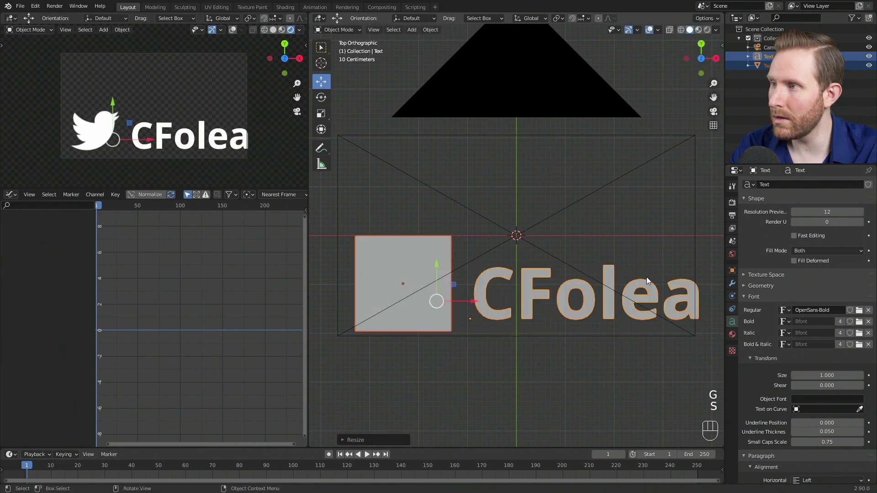
key("s")
left_click(635, 277)
key("g")
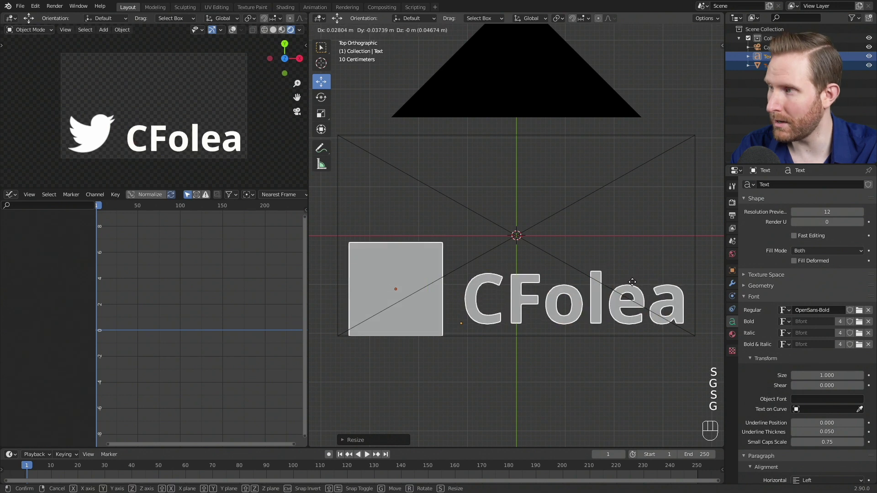
left_click(631, 283)
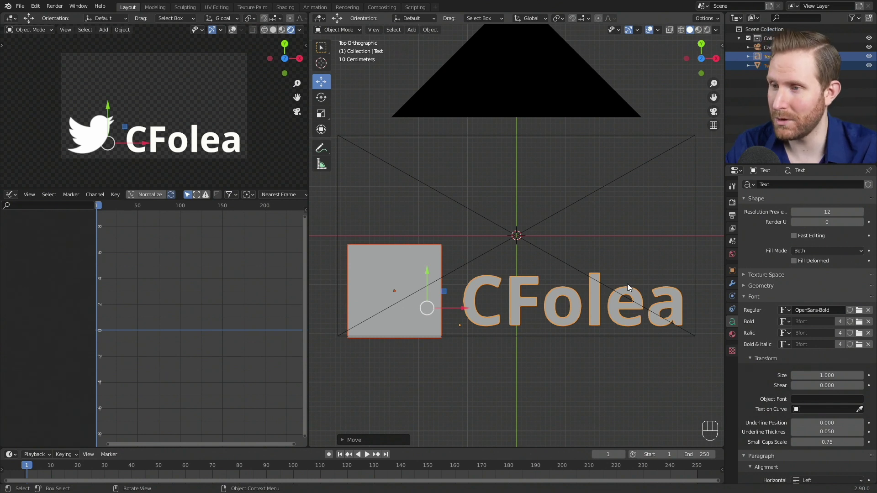
Fine-tune the overall size of the logo and text pair, scaling both up by a factor of about 1.008
key("g")
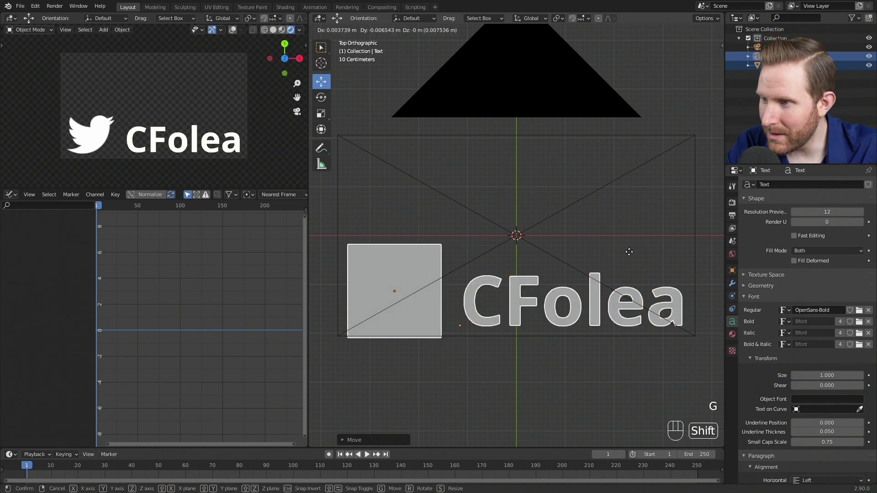
right_click(671, 268)
key("s")
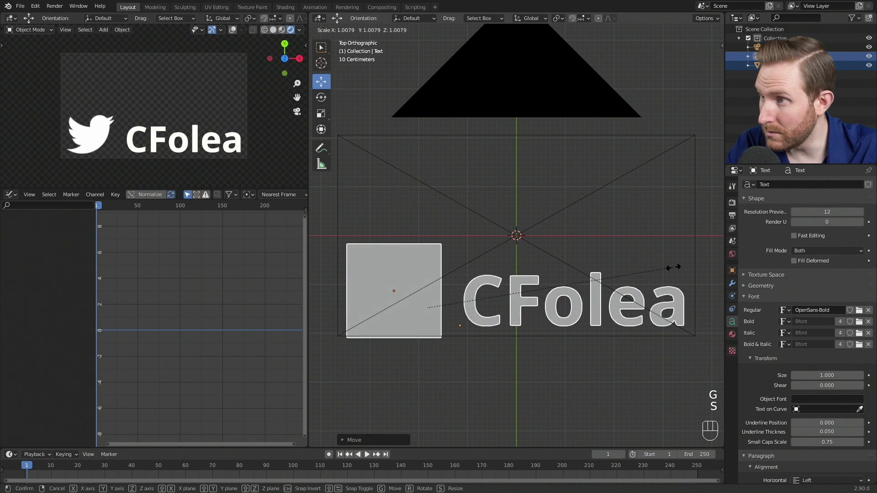
left_click(670, 268)
key("g")
right_click(670, 267)
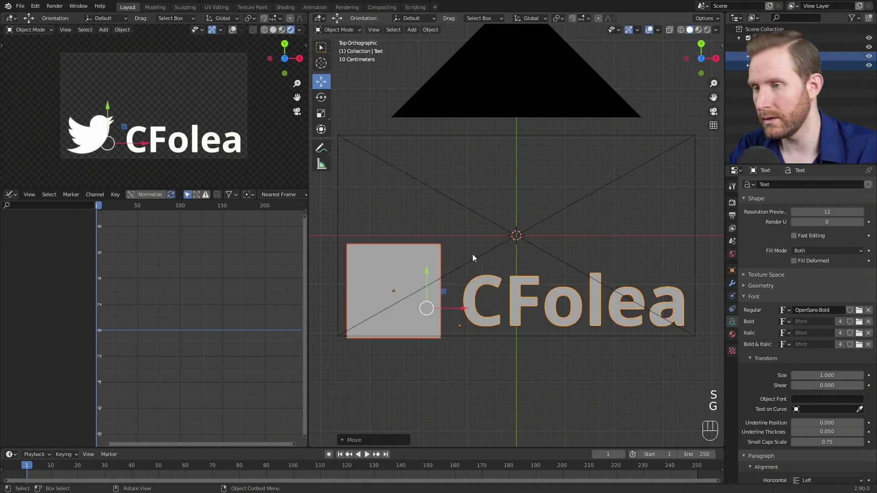
left_click(494, 286)
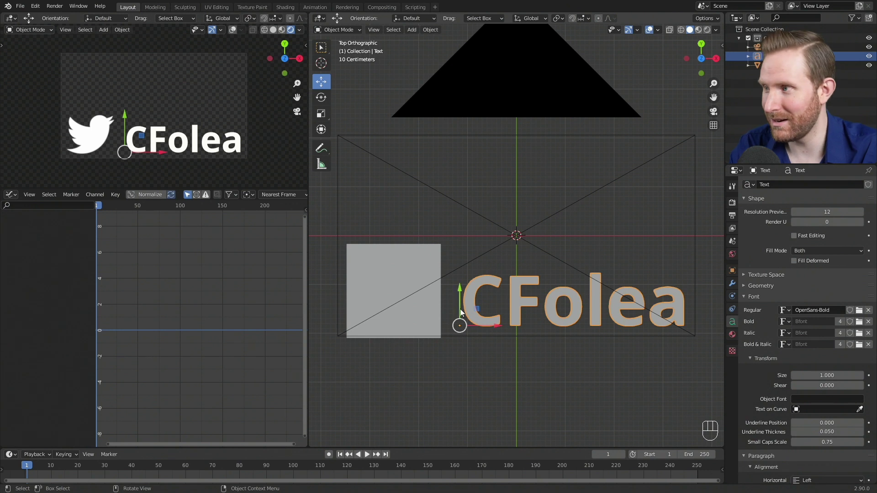
left_click(476, 299)
left_click_drag(474, 297, 461, 292)
Scale the Twitter logo plane down slightly and shift it along X closer to the handle text
left_click(407, 313)
key("s")
right_click(599, 278)
key("s")
key("g")
right_click(582, 281)
key("s")
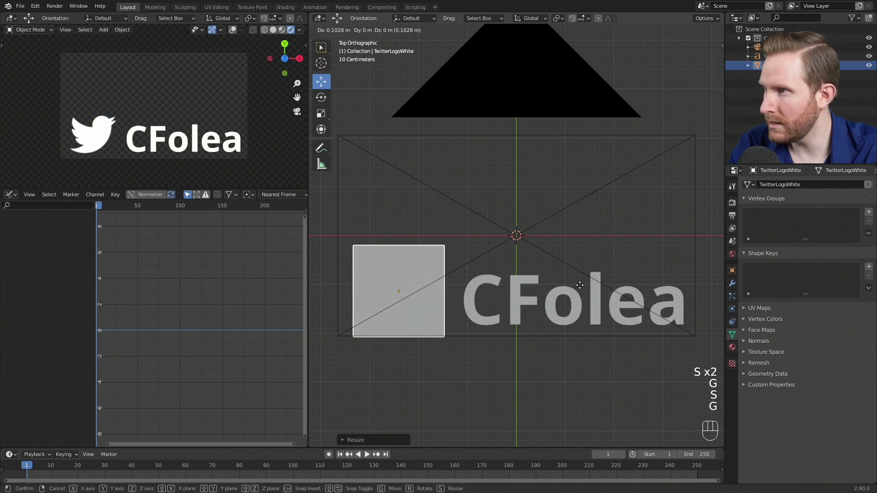
right_click(575, 285)
key("g")
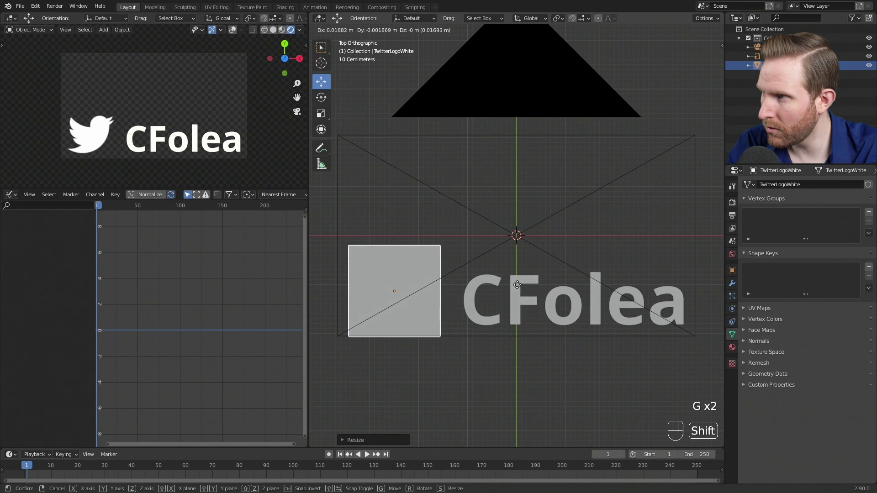
right_click(560, 294)
key("g")
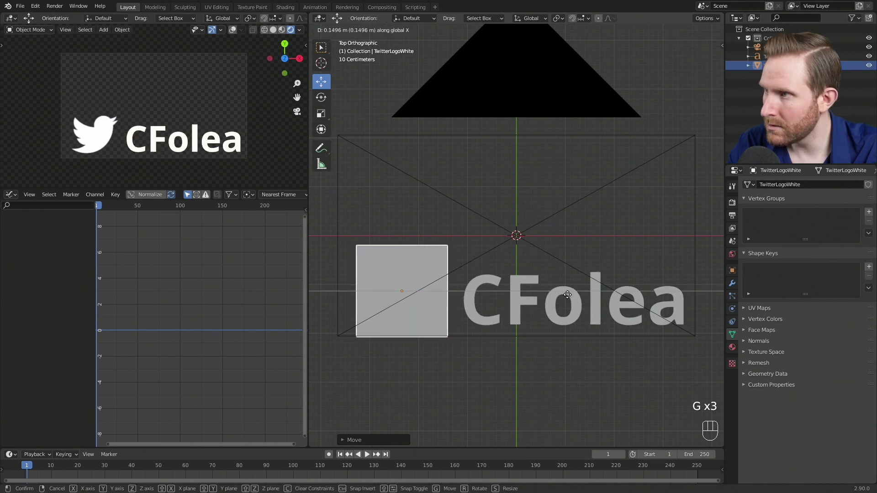
left_click(562, 300)
Enlarge the logo and text together slightly and shift both about 0.12 m in negative X to centre them in the frame
left_click(666, 303, "shift")
key("s")
left_click(699, 297)
key("g")
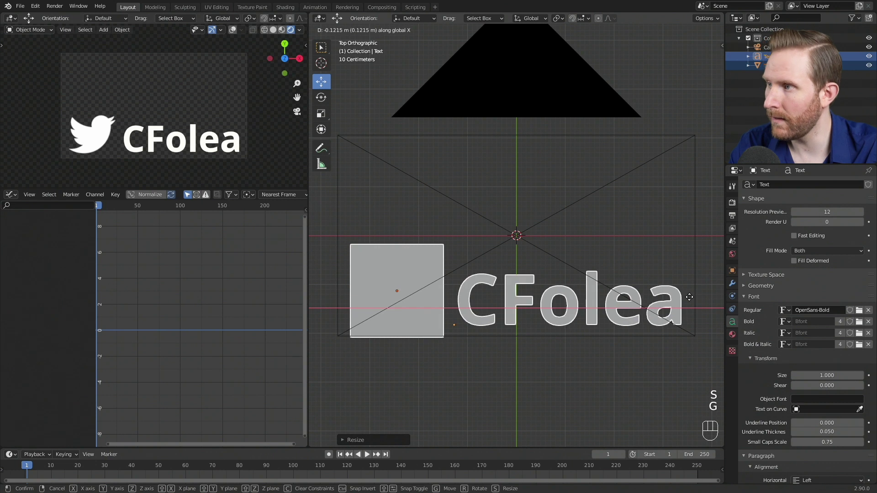
left_click(689, 297)
Raise only the handle text by about 0.065 m along Y to align it vertically with the logo
left_click(566, 293)
key("g")
key("y")
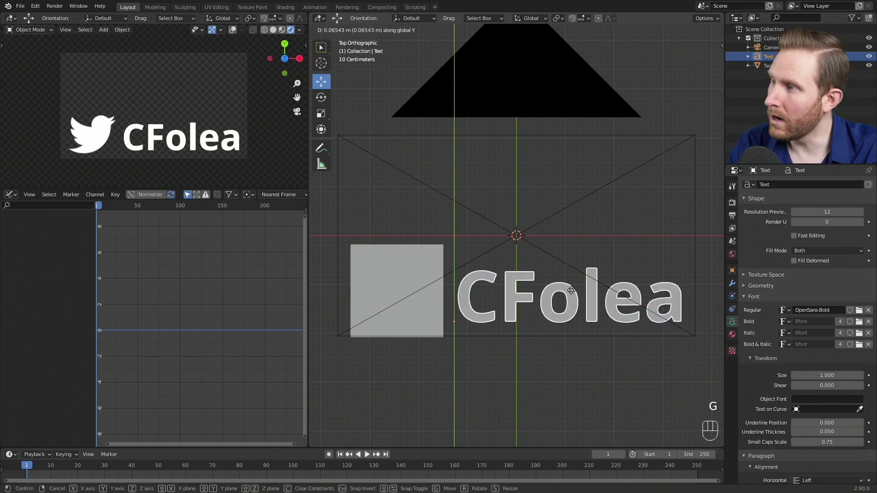
left_click(571, 290)
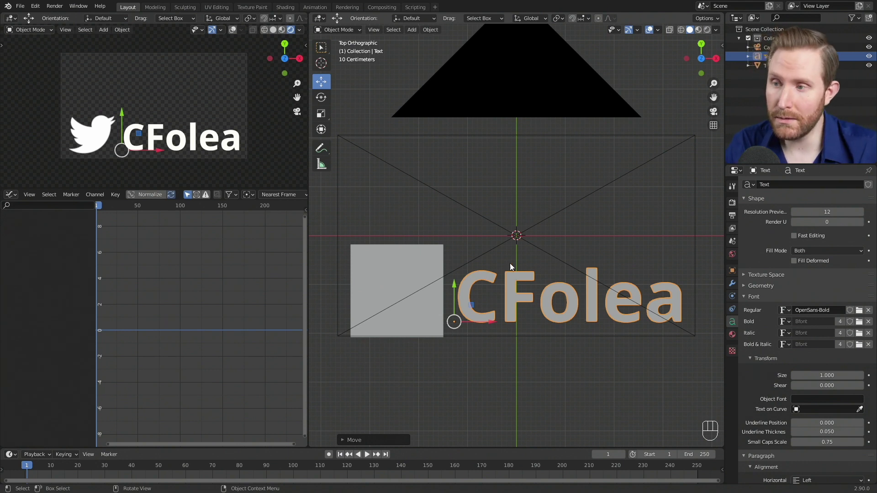
key("g")
key("Escape")
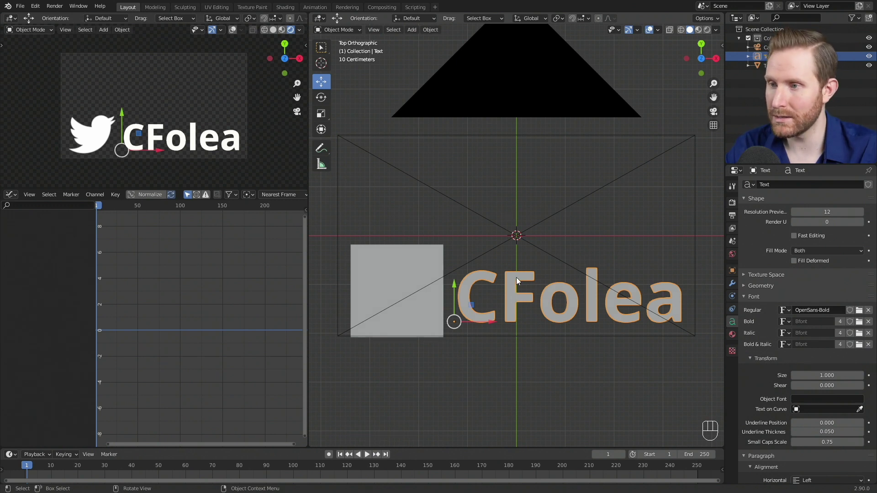
Convert the handle text object to a mesh with Mesh from Curve/Meta/Surf/Text
left_click(431, 30)
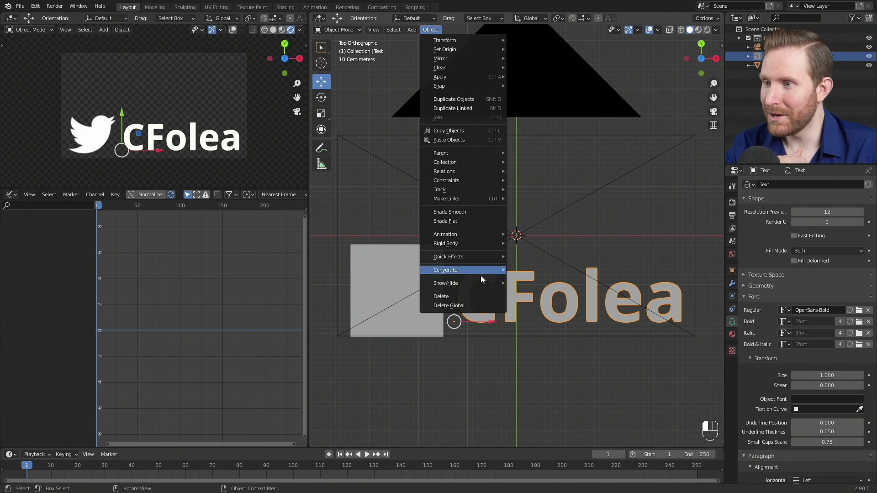
mouse_move(473, 270)
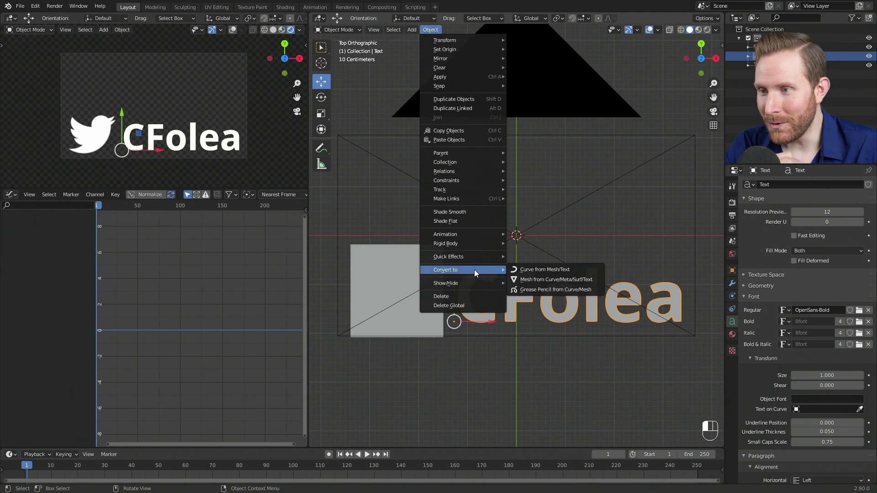
left_click(567, 281)
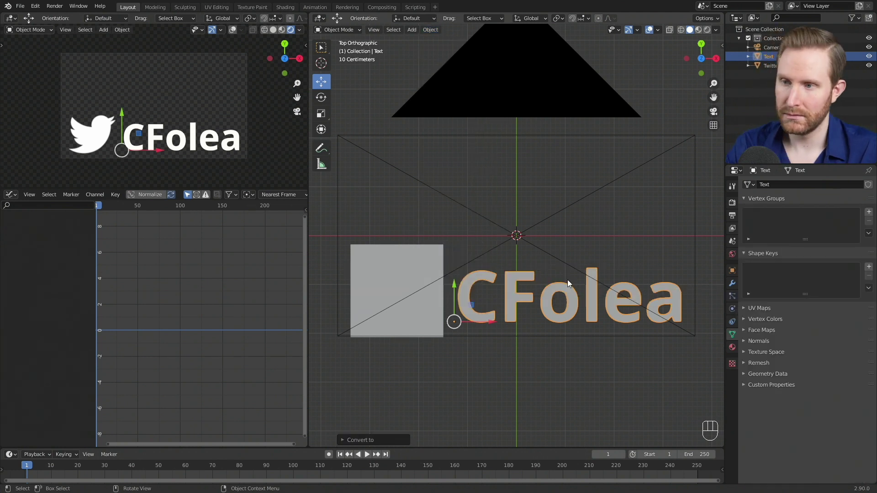
Try moving a vertex of the letter F in the text mesh's Edit Mode, and return to Object Mode
key("Tab")
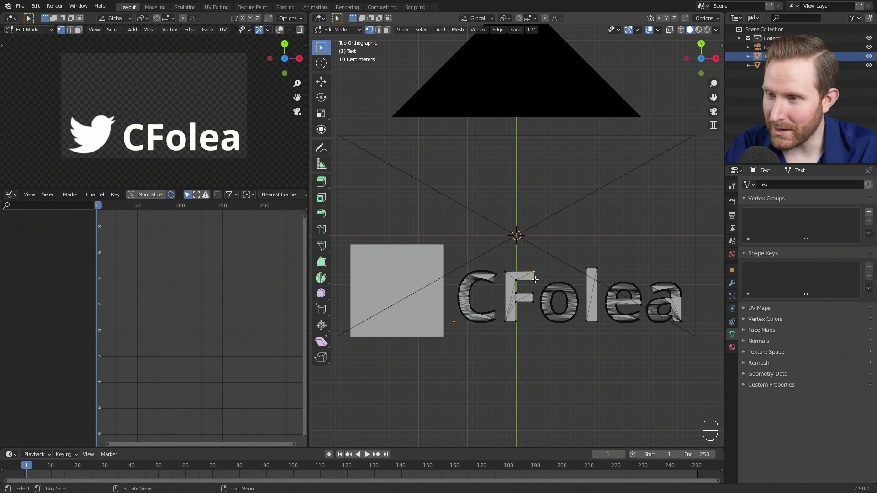
key("g")
right_click(544, 280)
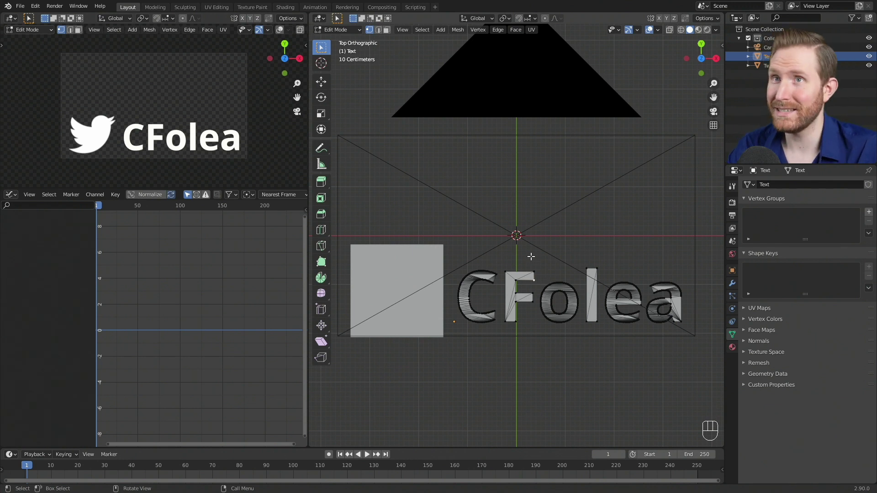
key("Tab")
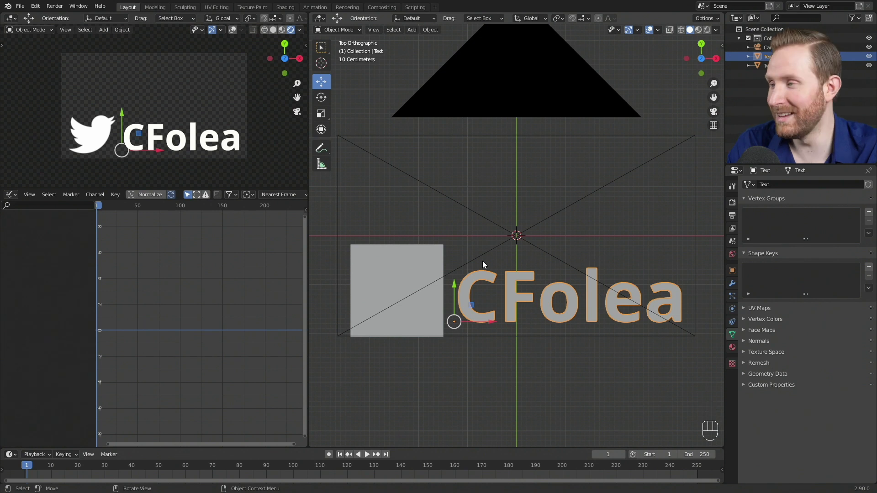
Separate the whole handle text mesh by loose parts into individual letter objects and return to Object Mode
key("Tab")
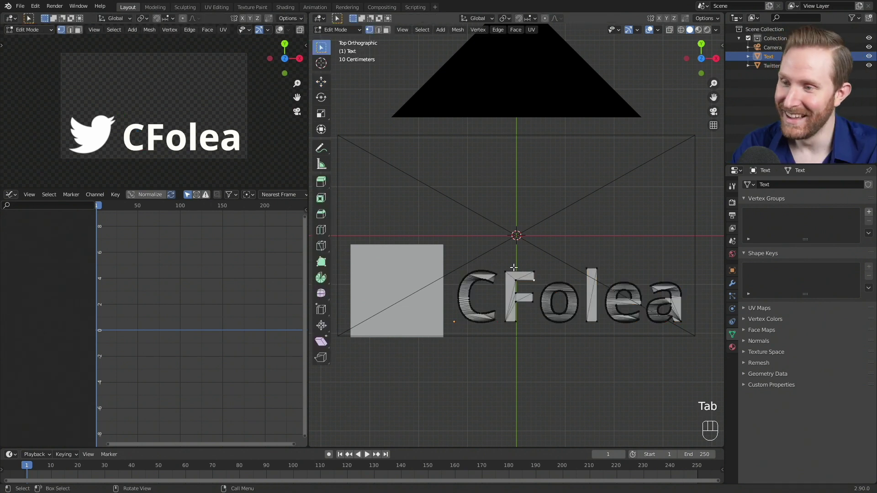
key("a")
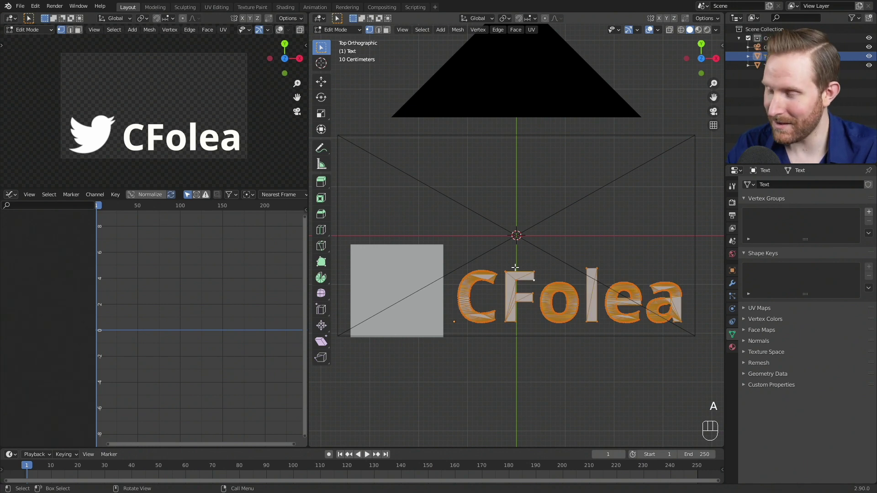
left_click(457, 29)
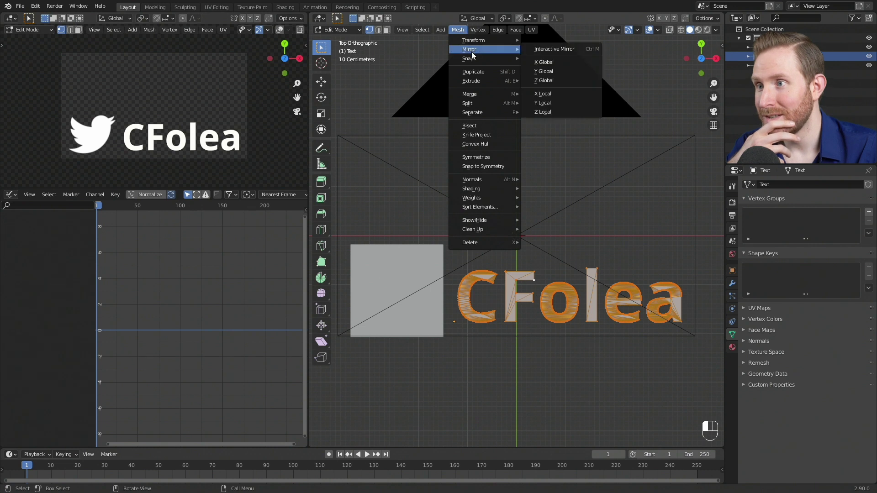
mouse_move(480, 114)
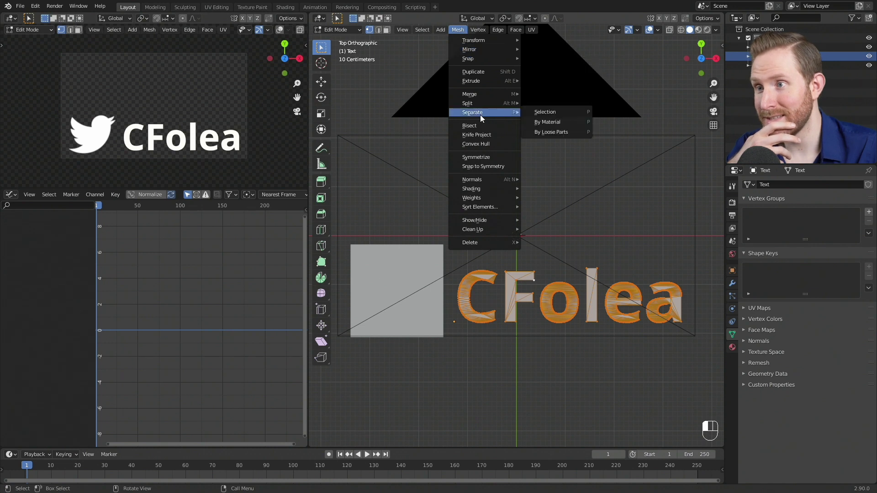
left_click(557, 132)
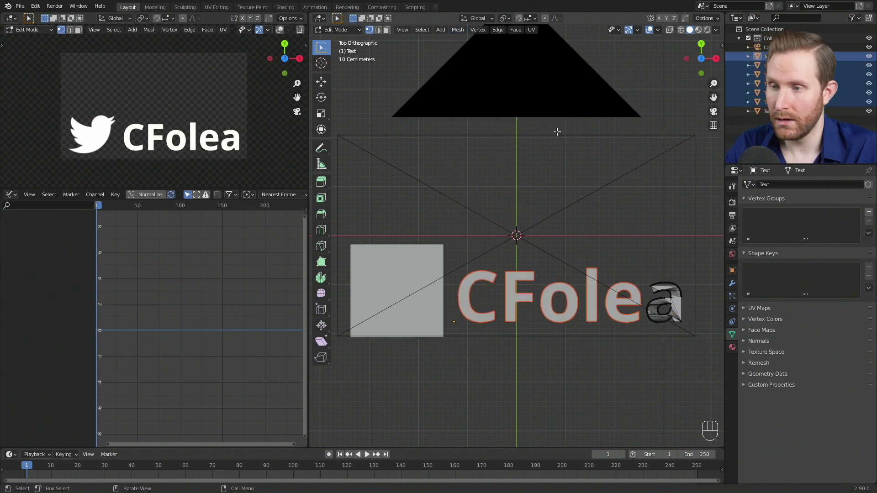
key("Tab")
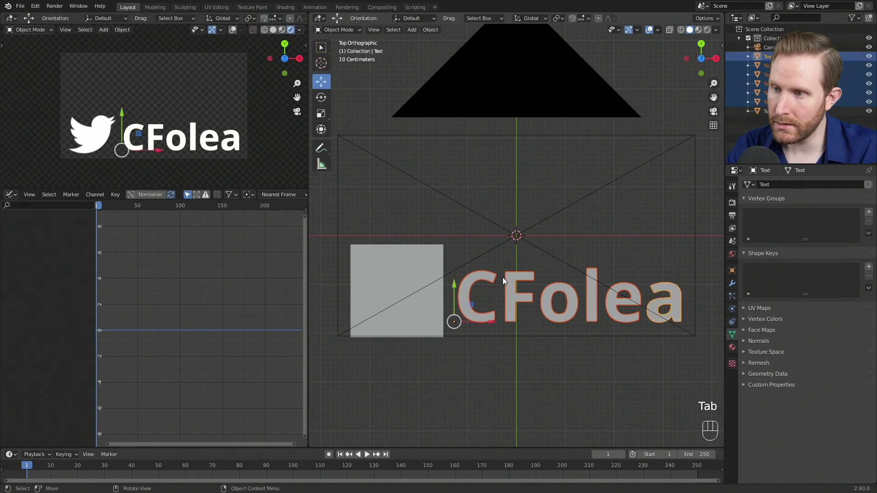
Select the handle's letters one at a time to check that each is a separate object
left_click(476, 276)
left_click(519, 280)
left_click(560, 292)
left_click(590, 290)
left_click(671, 297)
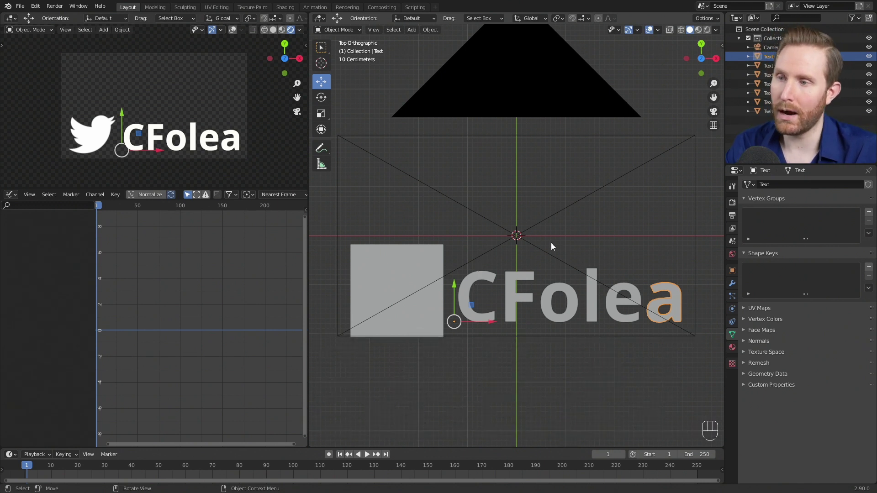
left_click(628, 287)
left_click(592, 298)
left_click(568, 300)
left_click(515, 297)
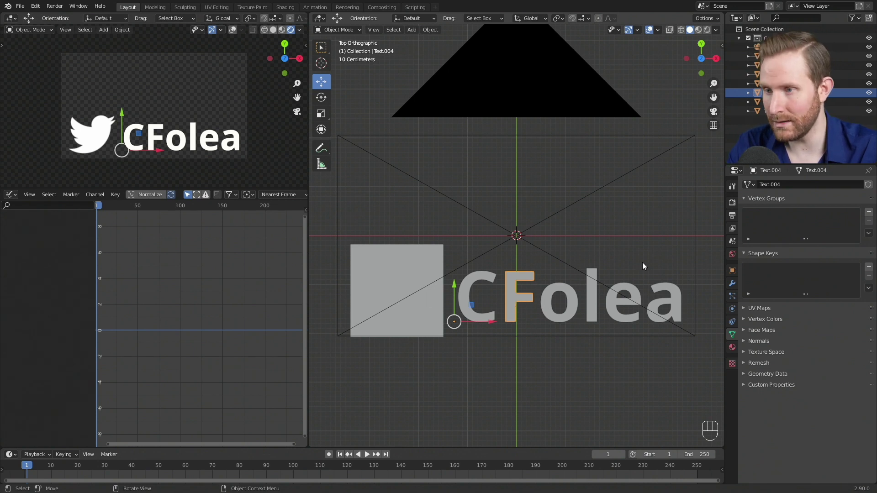
Try rotating the letter F, and try rotating and scaling the letter a, about their shared origin
key("r")
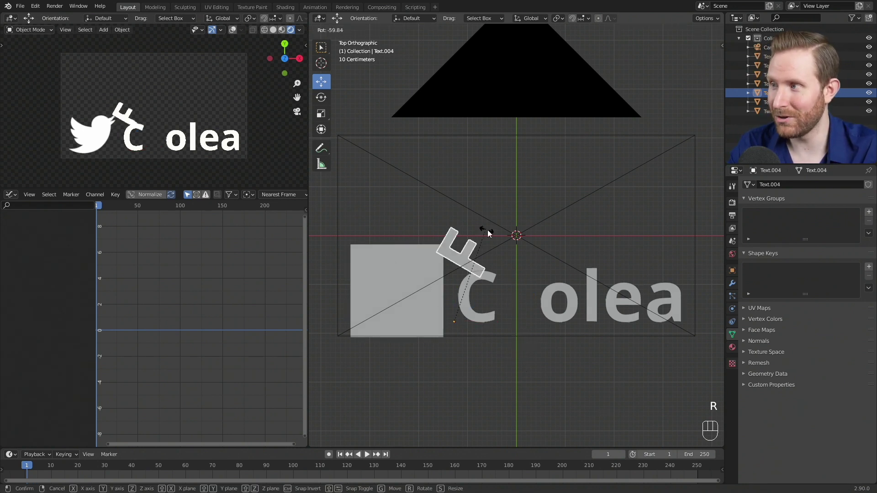
right_click(662, 298)
left_click(661, 296)
key("r")
right_click(708, 292)
key("s")
right_click(678, 274)
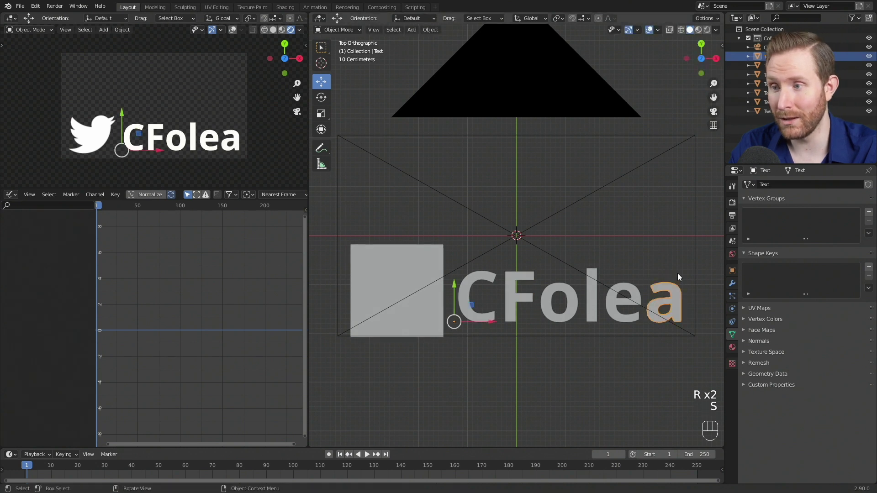
key("s")
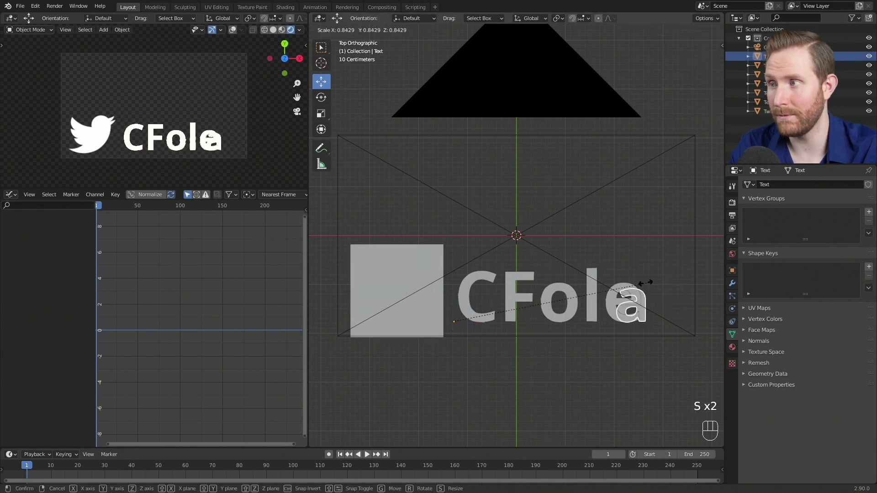
right_click(593, 281)
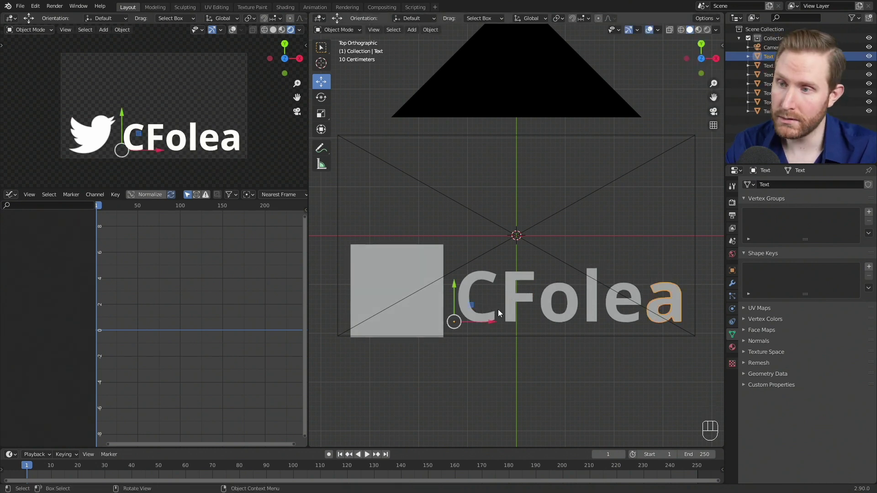
Select all six letter objects and set their origins to Center of Mass (Surface)
left_click(481, 275)
left_click(516, 279, "shift")
left_click(555, 291, "shift")
left_click(590, 311, "shift")
left_click(615, 313, "shift")
left_click(673, 297, "shift")
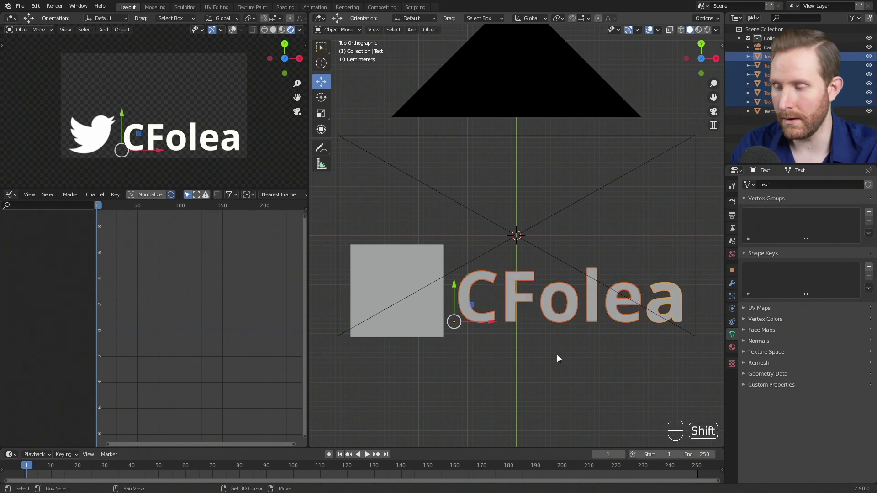
left_click(426, 31)
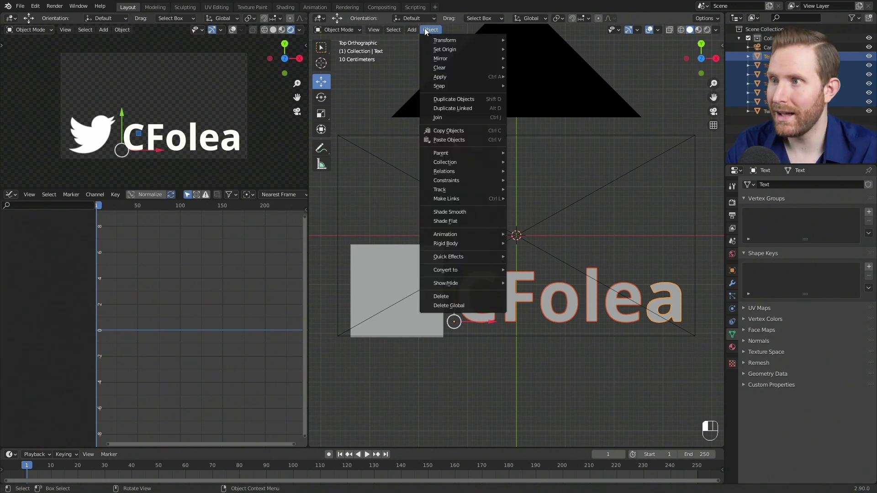
left_click(423, 24)
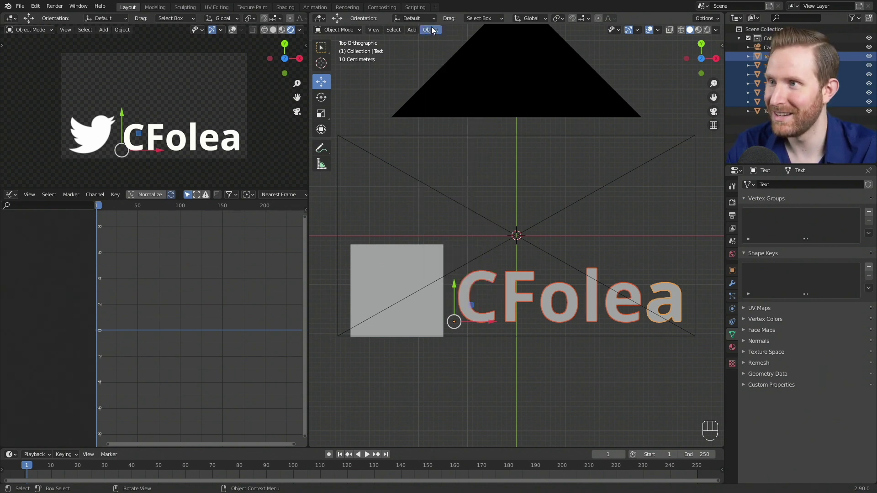
left_click(432, 30)
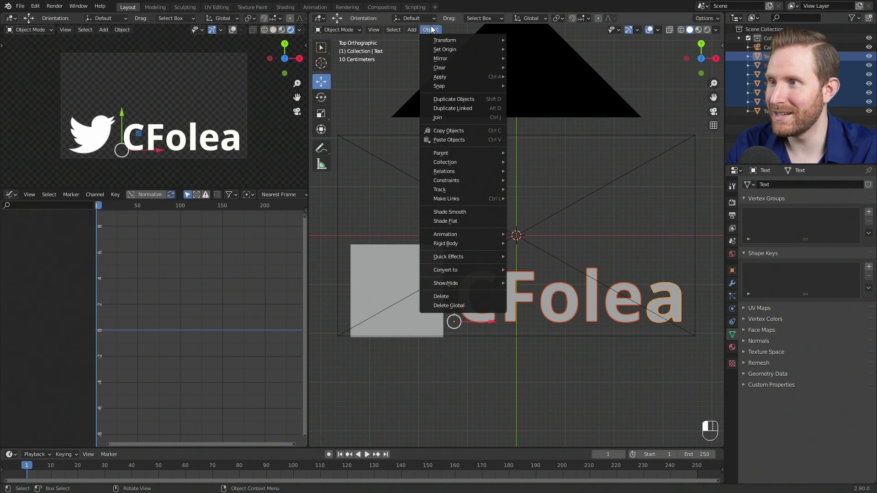
mouse_move(444, 51)
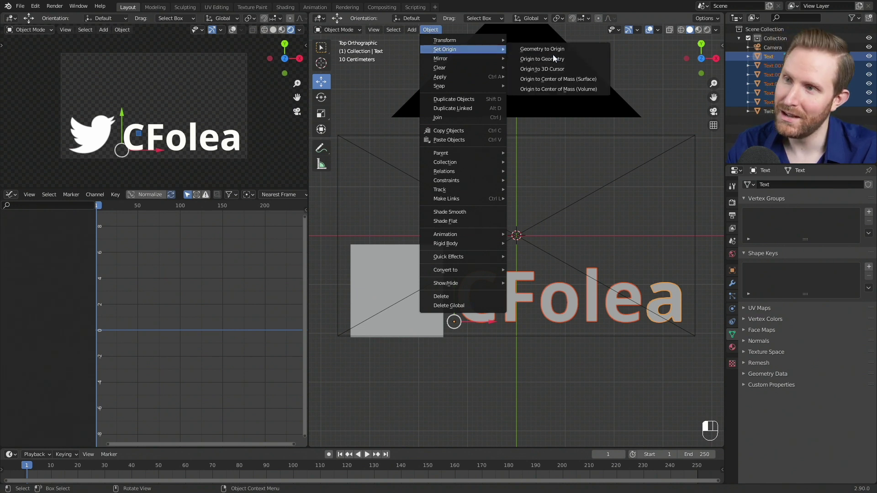
left_click(552, 80)
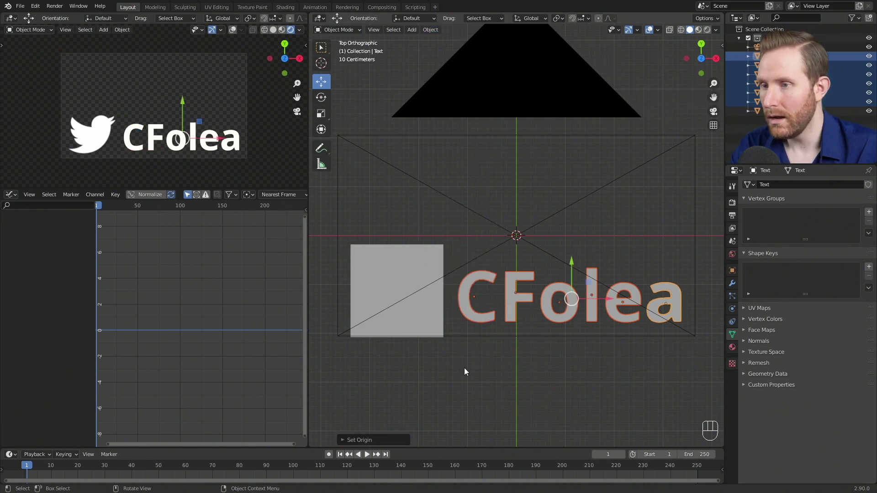
Try rotating the letters F, o, l and a individually about their own origins
left_click(530, 293)
key("r")
right_click(569, 298)
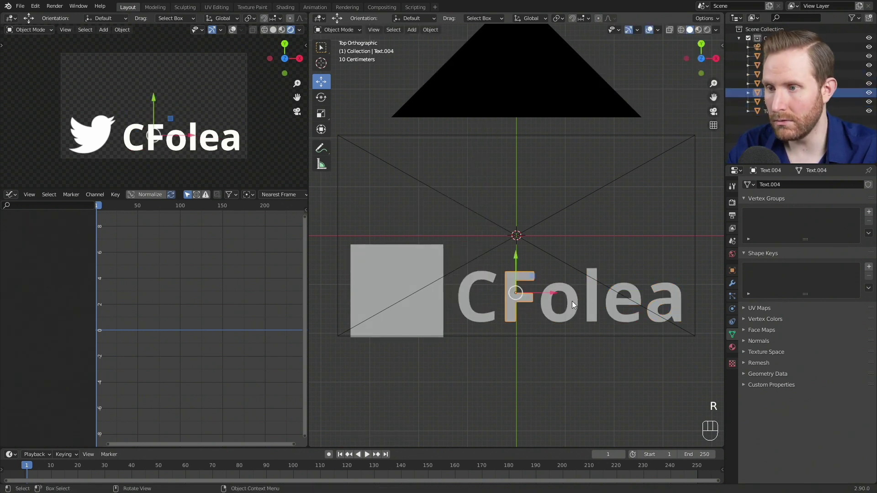
left_click(574, 303)
key("r")
right_click(575, 371)
left_click(593, 314)
key("r")
right_click(637, 323)
key("r")
right_click(575, 381)
left_click(672, 303)
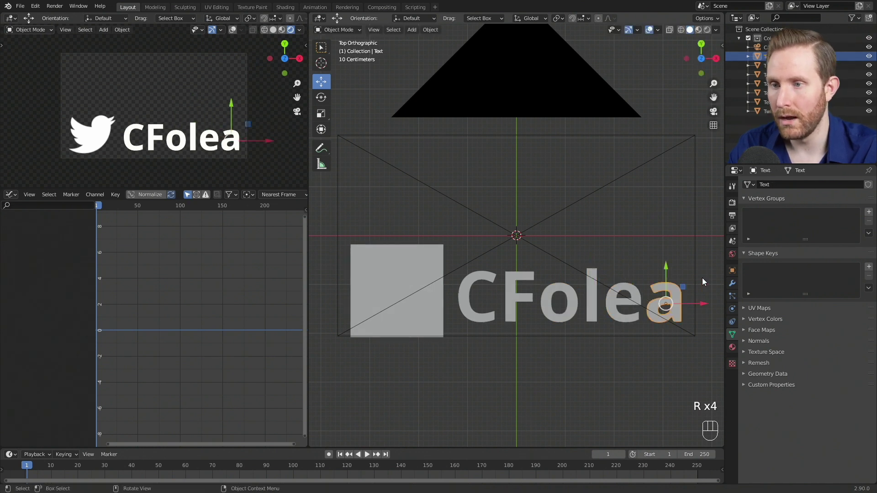
key("r")
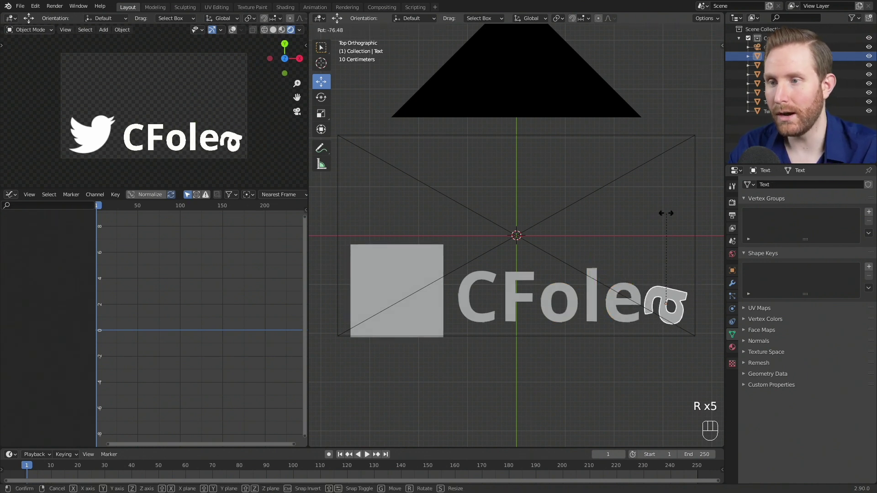
right_click(675, 334)
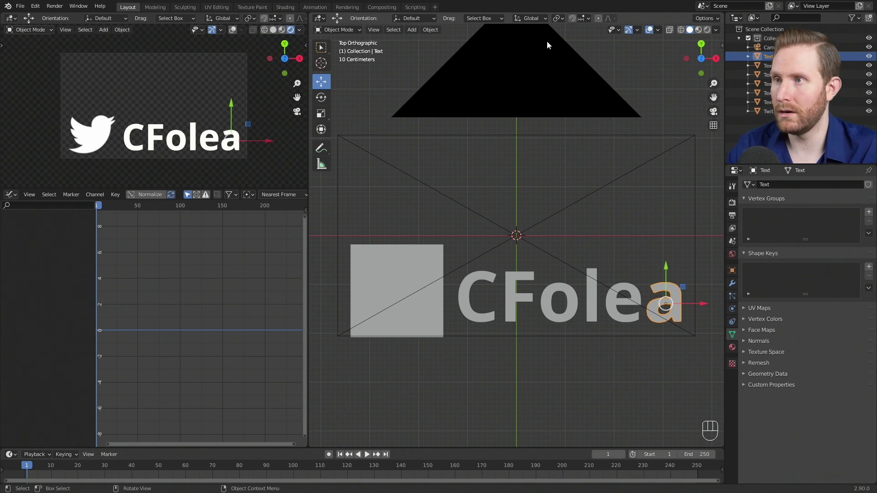
Set the transform pivot point to Individual Origins and back to Median Point
left_click(558, 18)
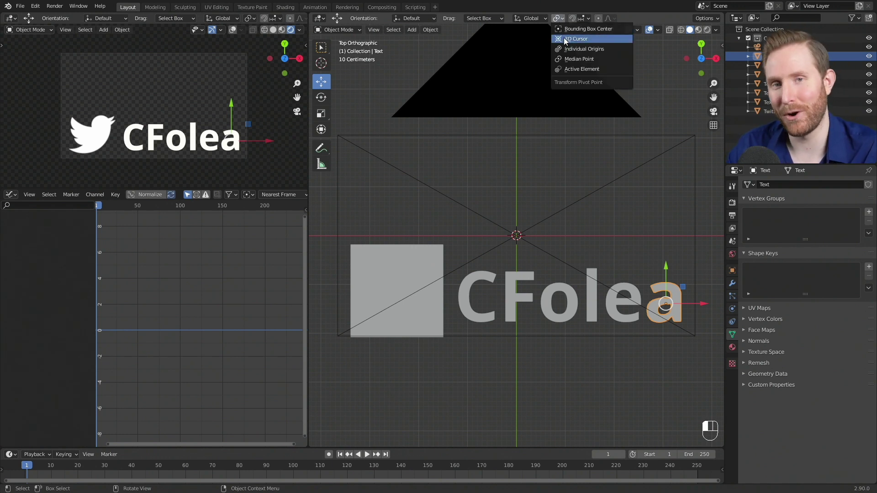
left_click(583, 49)
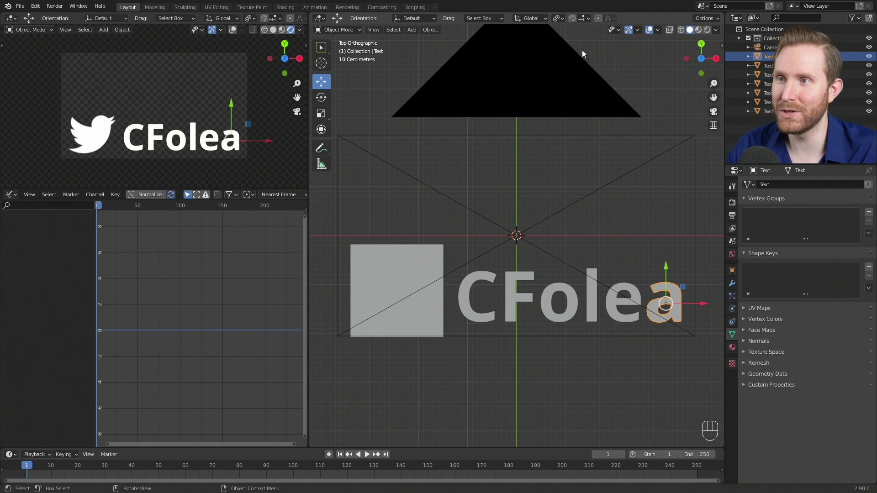
left_click(558, 18)
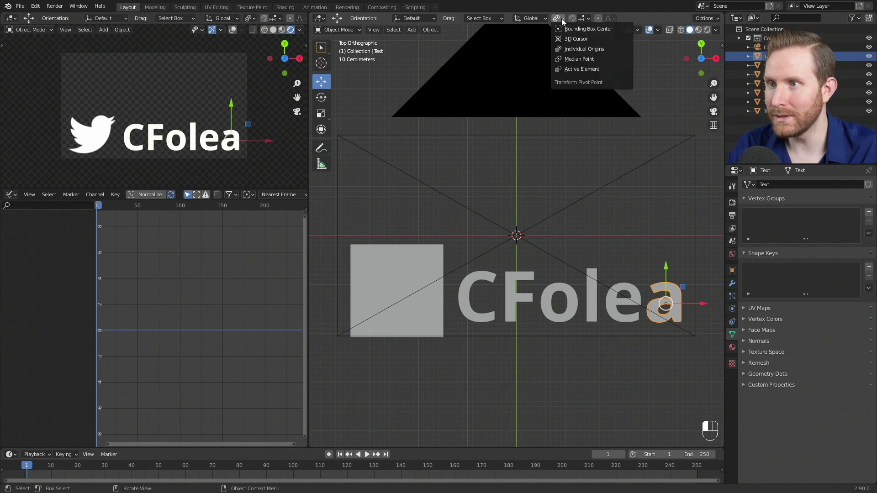
left_click(579, 59)
Select all six letters and try scaling them together about their median point
left_click(601, 303, "shift")
left_click(610, 308, "shift")
left_click(558, 302, "shift")
left_click(526, 300, "shift")
left_click(470, 281, "shift")
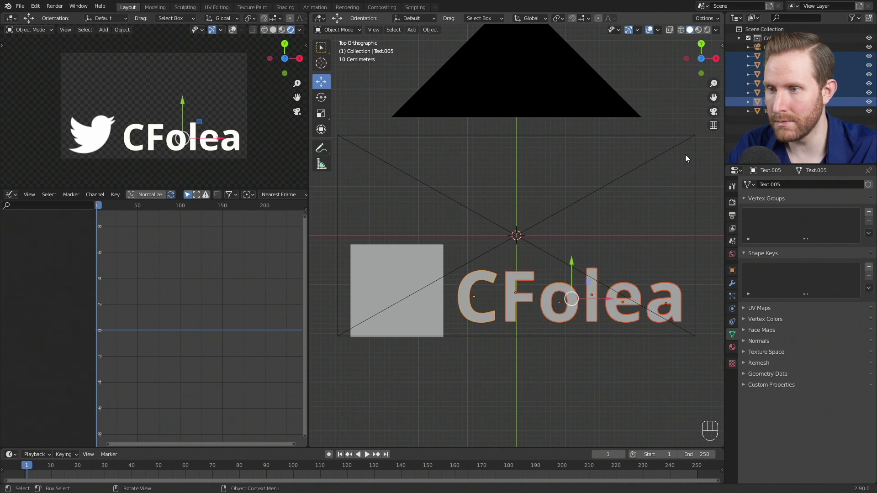
key("s")
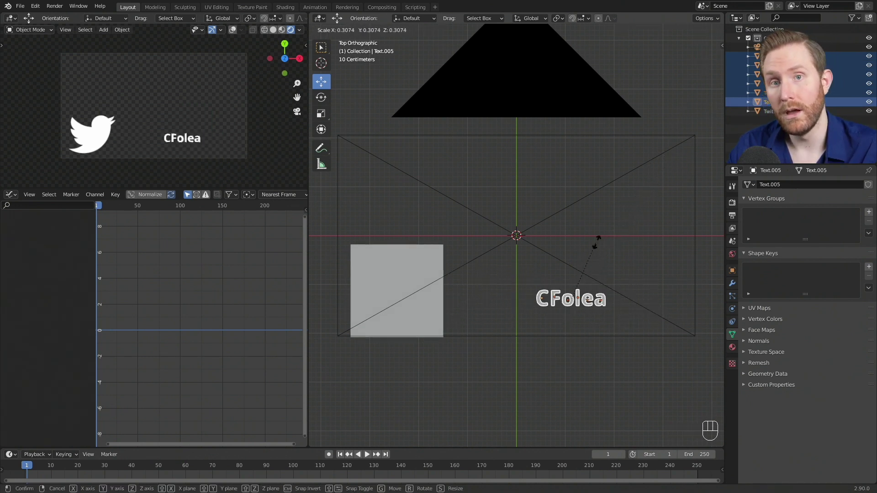
right_click(639, 228)
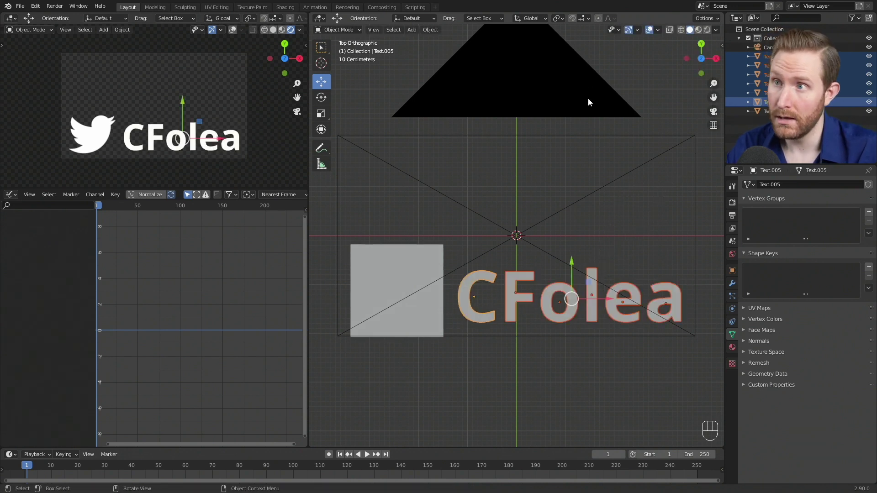
Set the transform pivot point to Individual Origins and try scaling the selected letters, each about its own origin
left_click(560, 18)
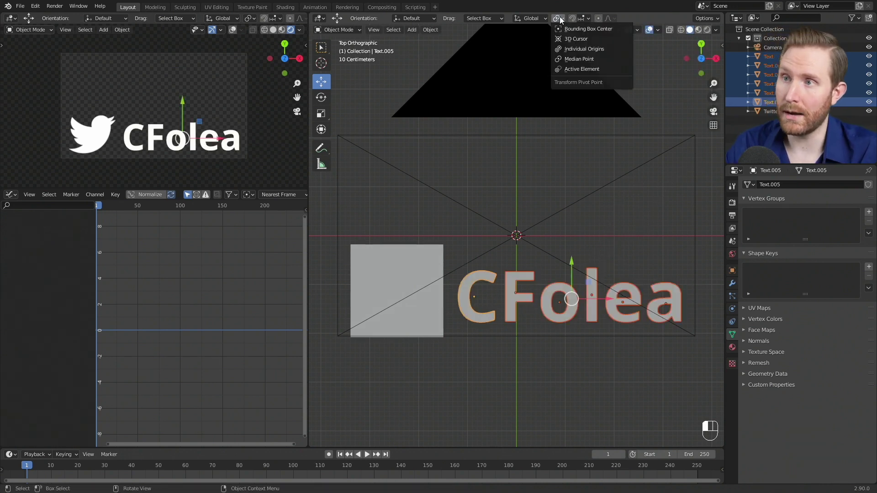
left_click(574, 49)
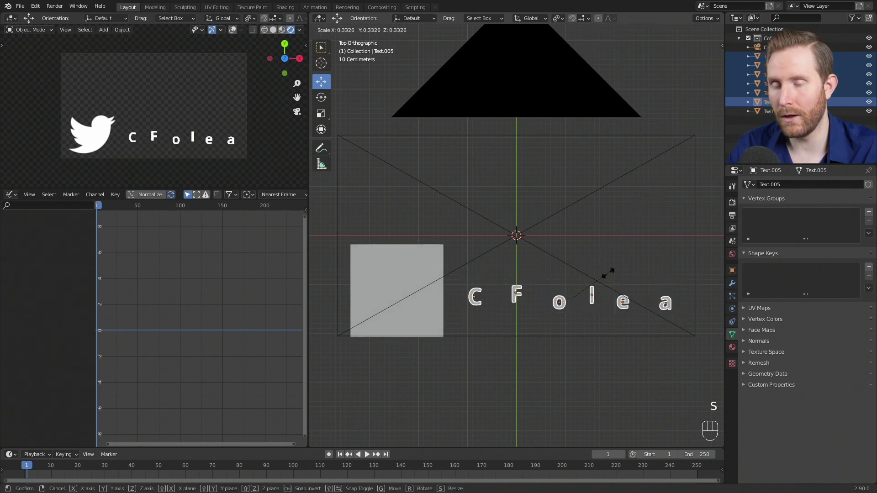
right_click(612, 233)
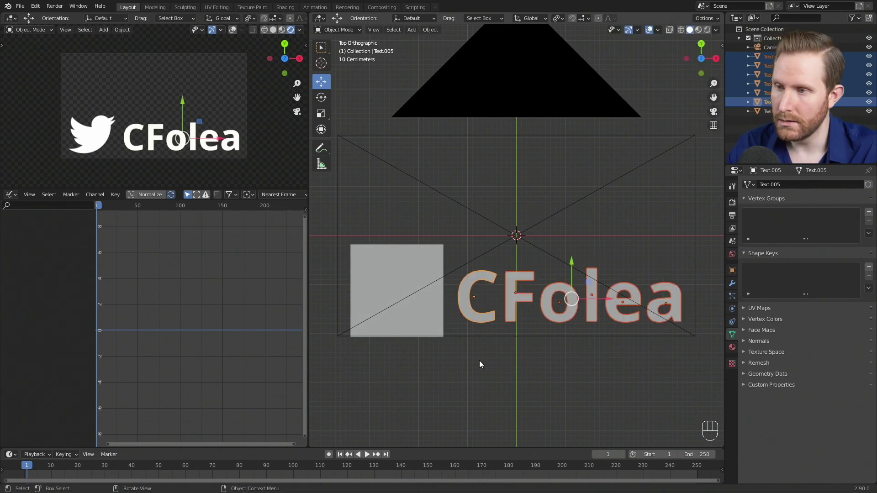
Add the logo plane to the selected letters and insert a Location keyframe on all of them at frame 30
left_click(408, 259, "shift")
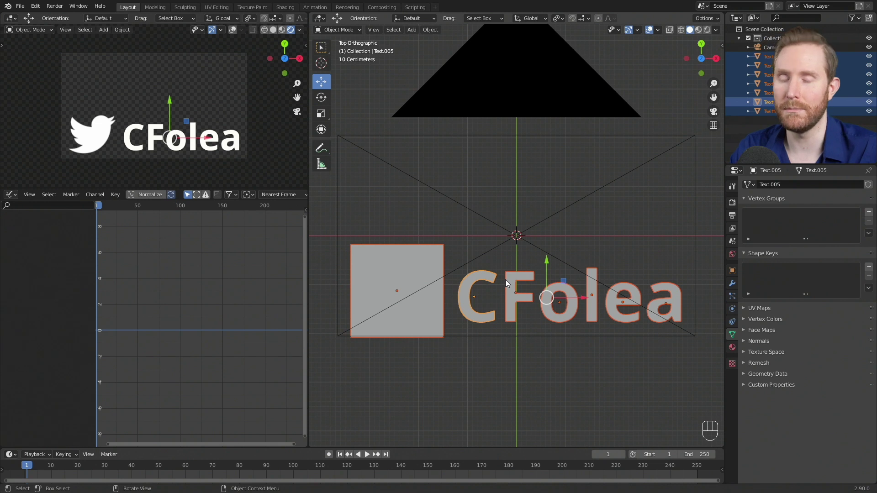
left_click(105, 465)
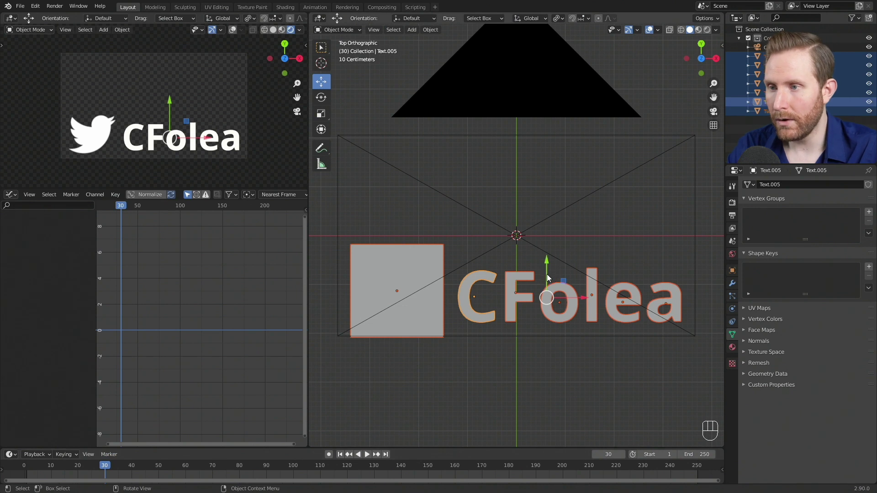
key("i")
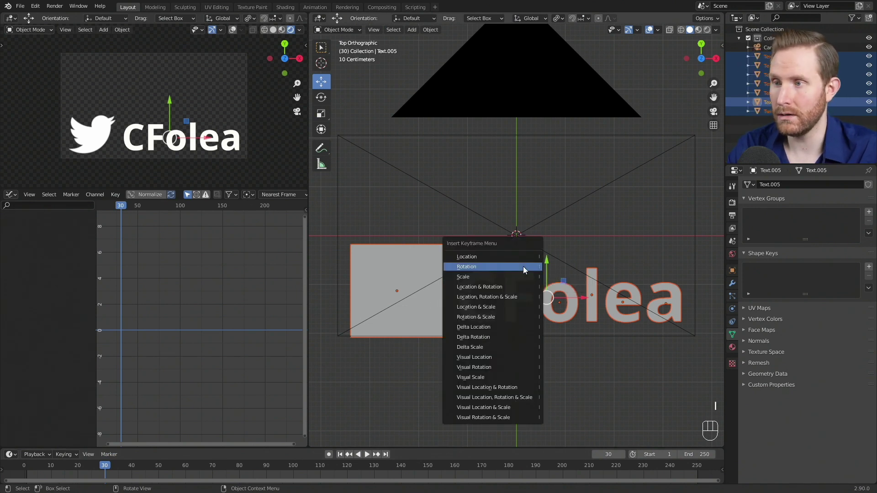
left_click(481, 257)
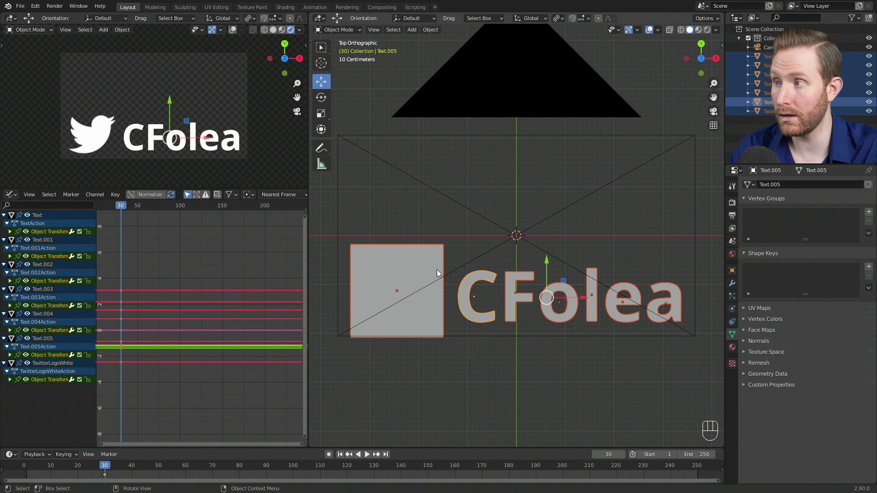
At frame 1, move the selected logo and letters straight down below the camera frame and insert a Location keyframe
left_click_drag(104, 465, 27, 465)
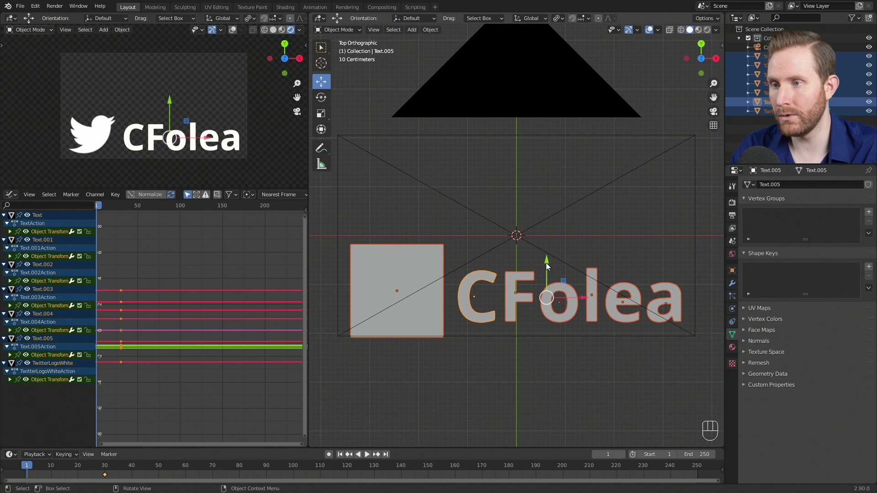
left_click_drag(546, 263, 561, 358)
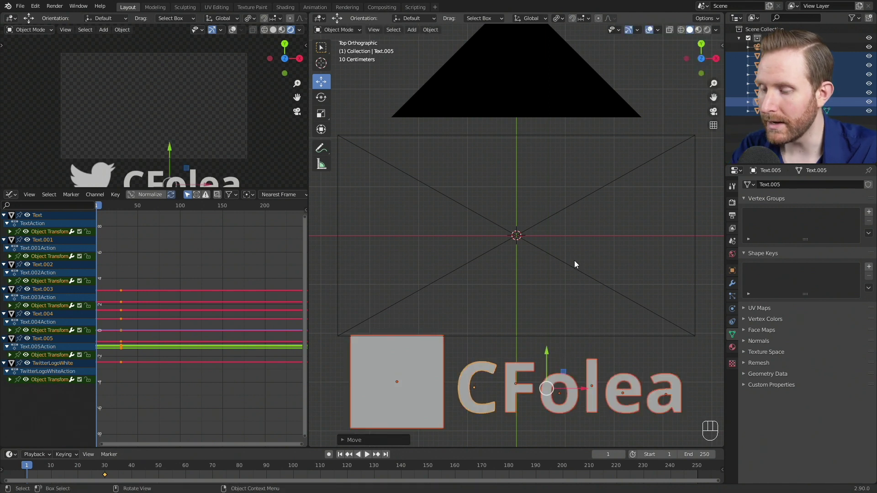
key("i")
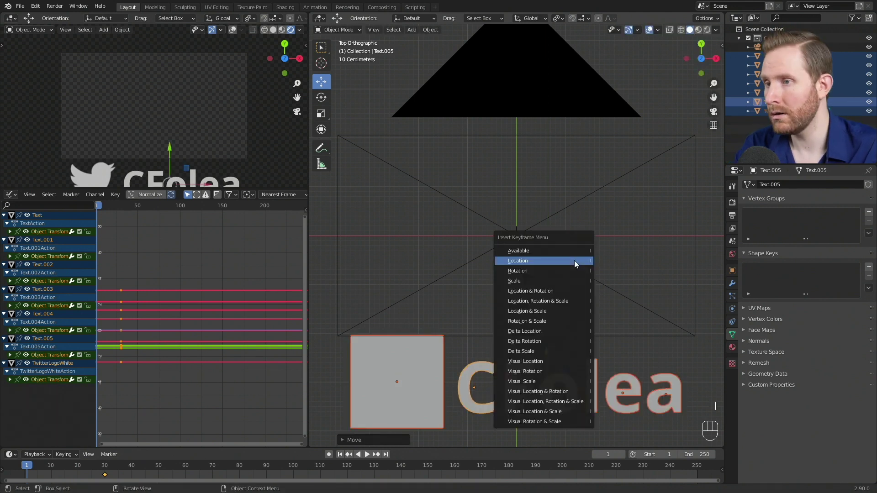
left_click(574, 260)
Examine the new location curves in the graph and play the rise-in animation from frame 1
mouse_move(157, 367)
middle_mouse_down()
mouse_move(139, 330)
mouse_move(226, 311)
middle_mouse_up()
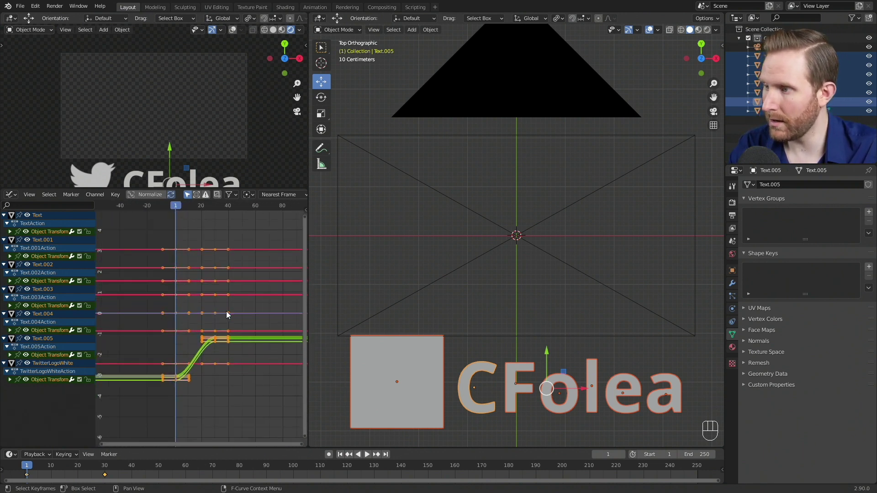
scroll(214, 347, "up", 3)
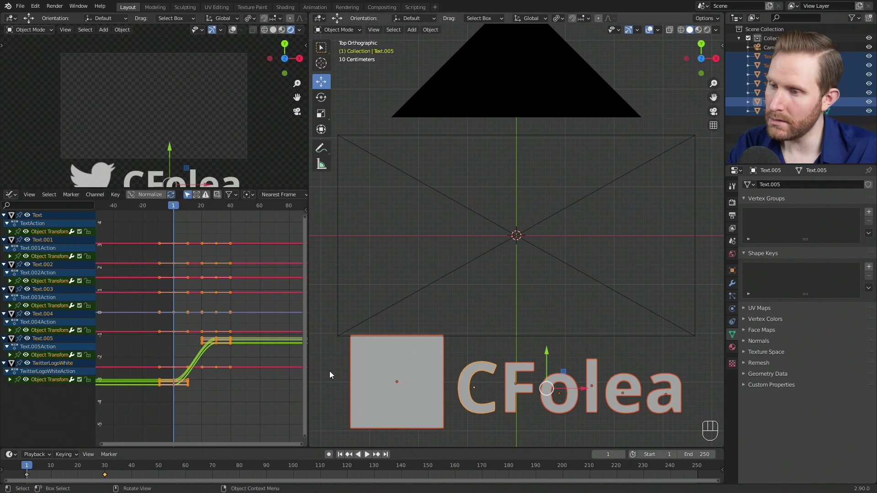
mouse_move(27, 471)
left_mouse_down()
mouse_move(94, 469)
mouse_move(29, 475)
left_mouse_up()
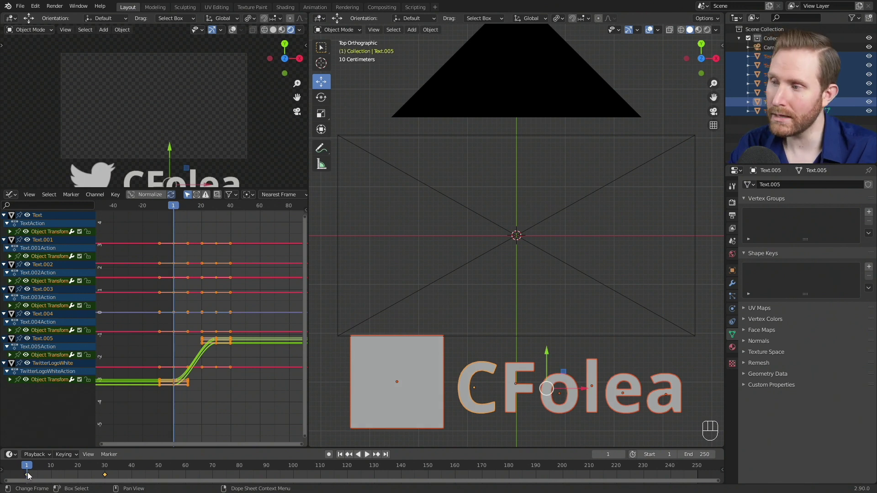
key("space")
key("space")
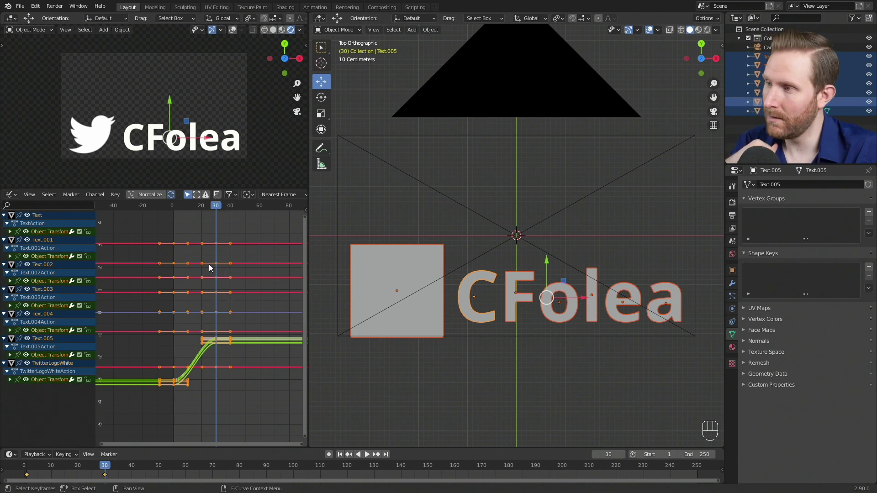
Set the graph pivot point to Individual Centers and rotate the frame 1 vertical-location handles steeply upward for a faster start
left_click(254, 195)
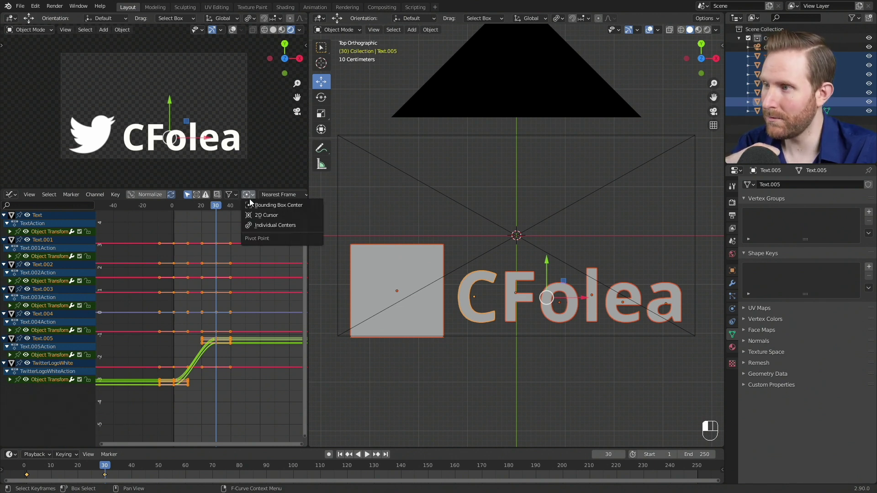
left_click(270, 225)
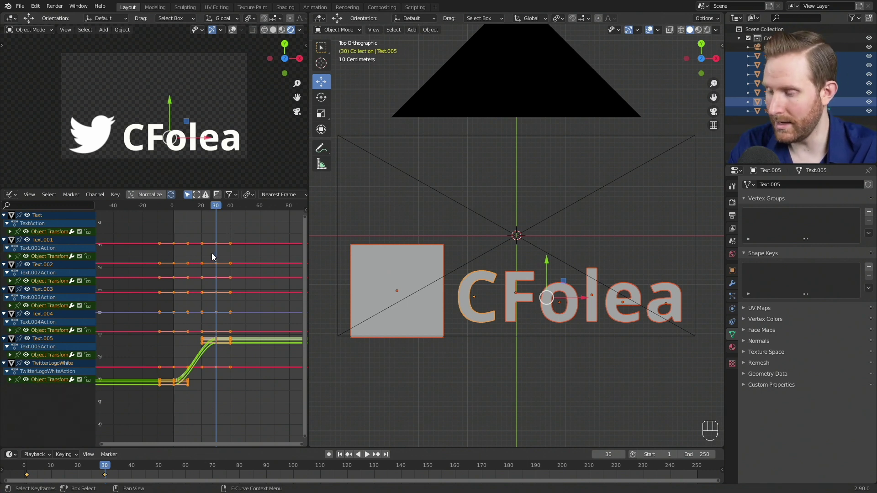
key("alt+a")
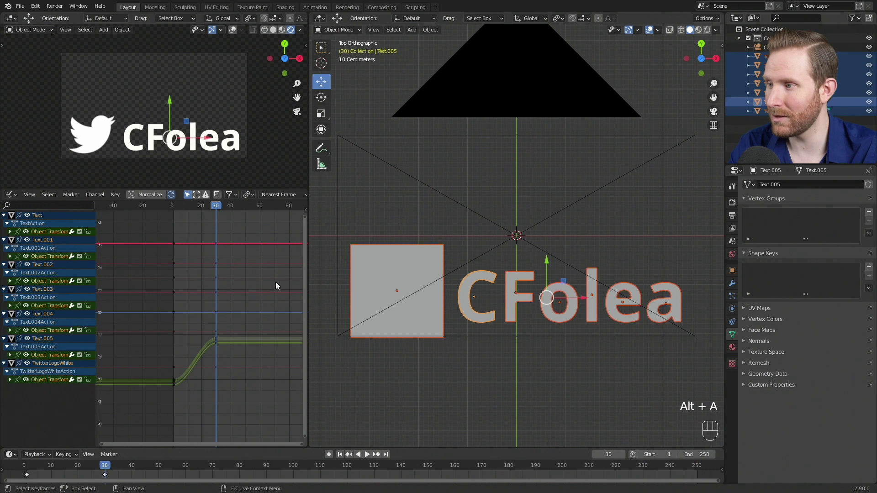
key("b")
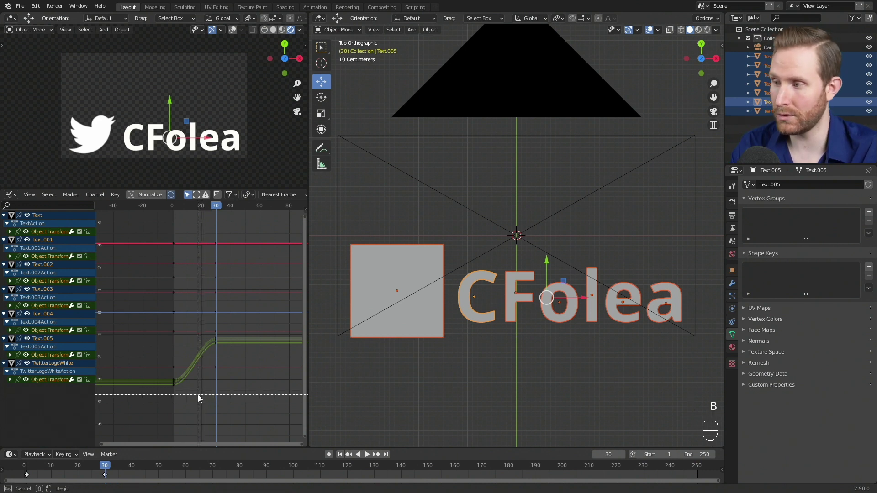
left_click_drag(203, 412, 149, 372)
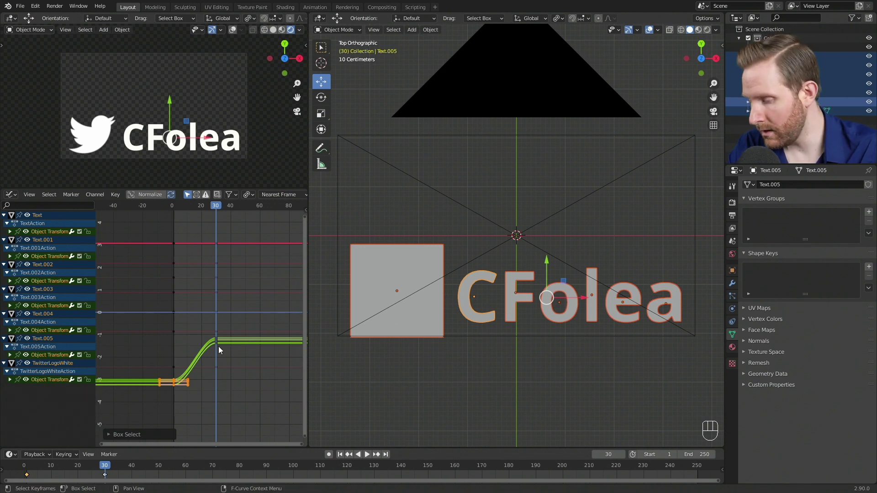
key("r")
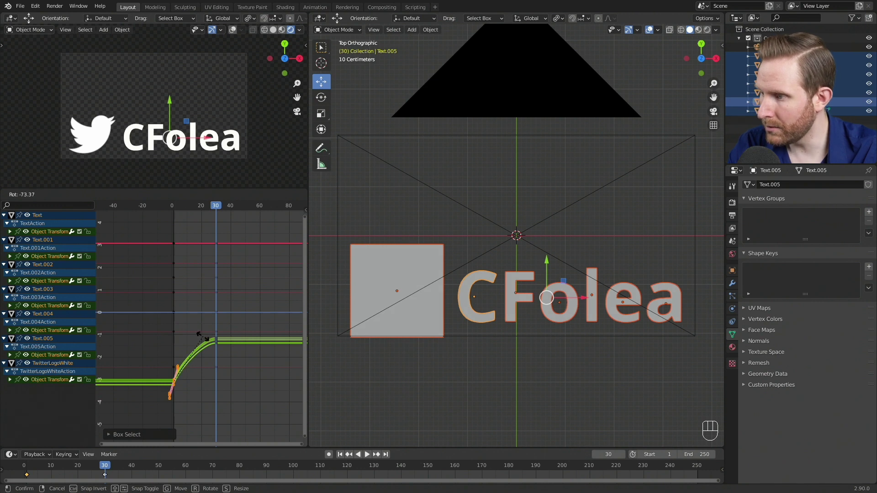
left_click(202, 337)
Play the animation from frame 1 to check the faster start, and return to frame 30
left_click_drag(104, 465, 27, 465)
key("space")
key("space")
key("space")
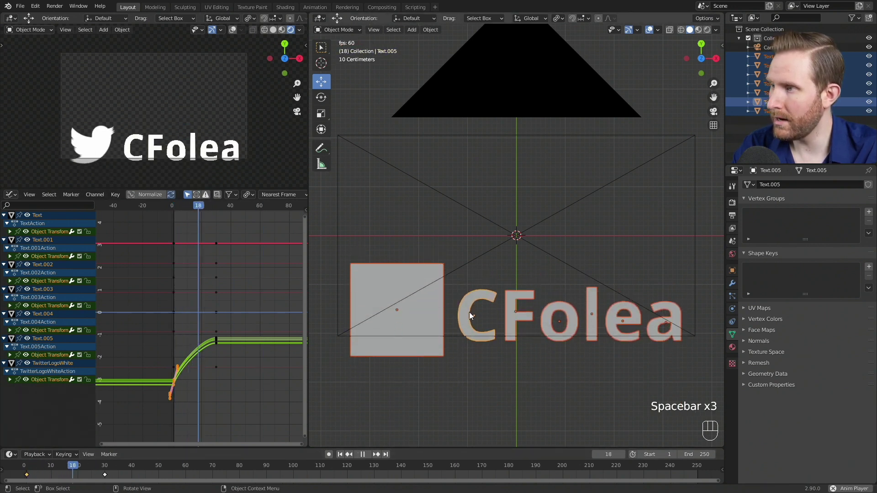
key("space")
left_click(104, 465)
left_click_drag(104, 465, 106, 464)
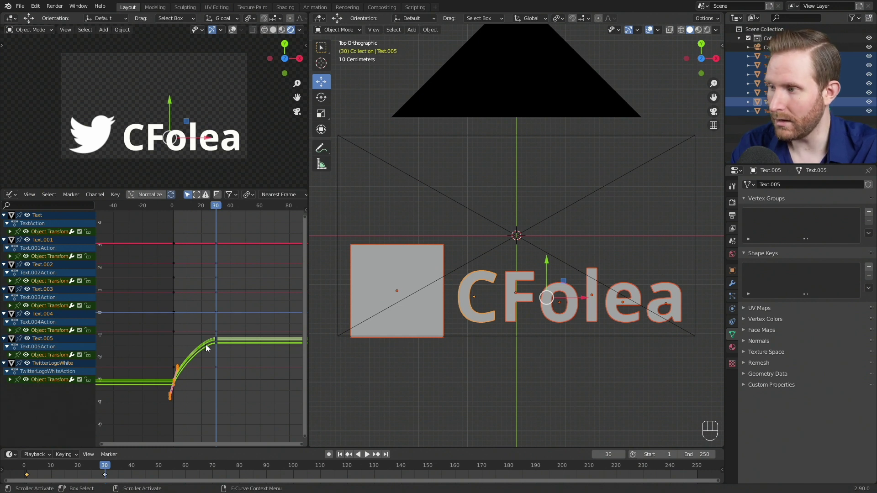
Select the vertical-location keyframes at frame 30 and try scaling their handles to a bit over twice their length
key("alt+a")
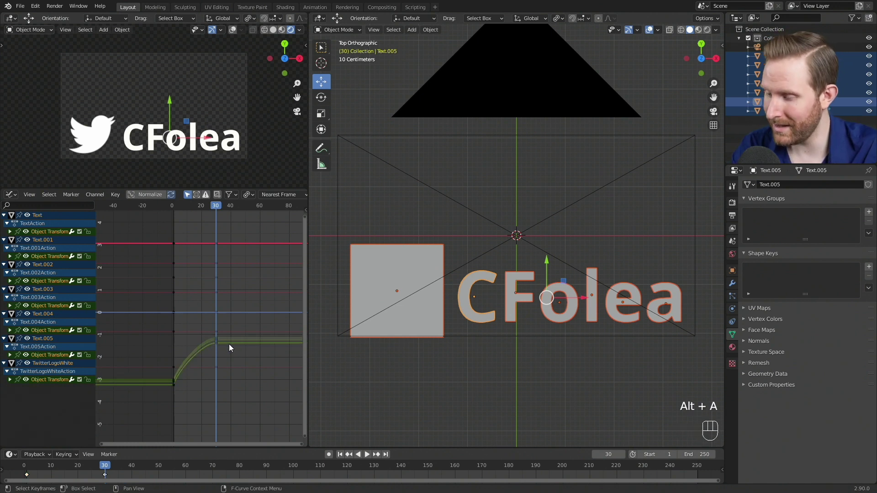
key("b")
left_click_drag(248, 357, 192, 335)
key("s")
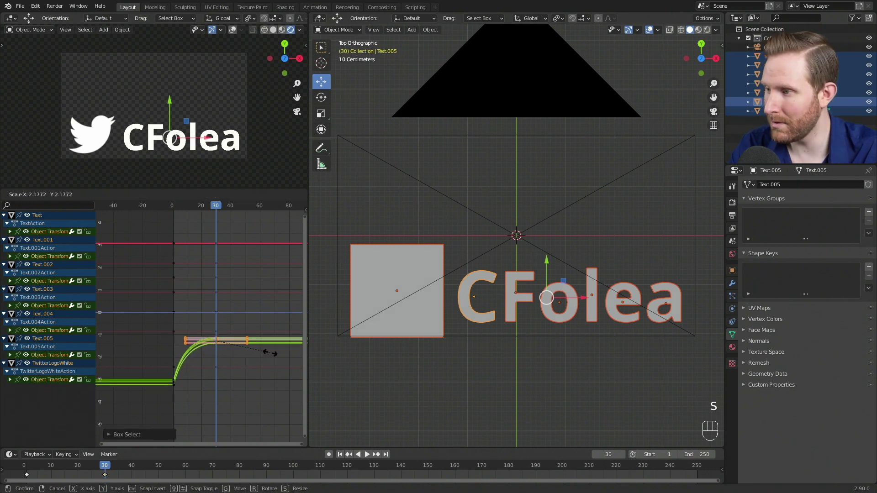
left_click(255, 355)
Play the animation to judge the softer landing, and undo the scaling of the frame 30 handles
key("space")
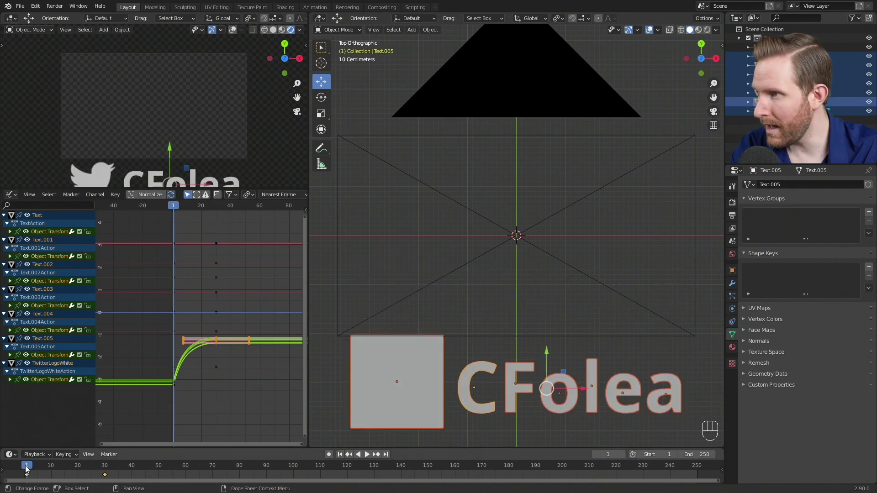
key("space")
key("space")
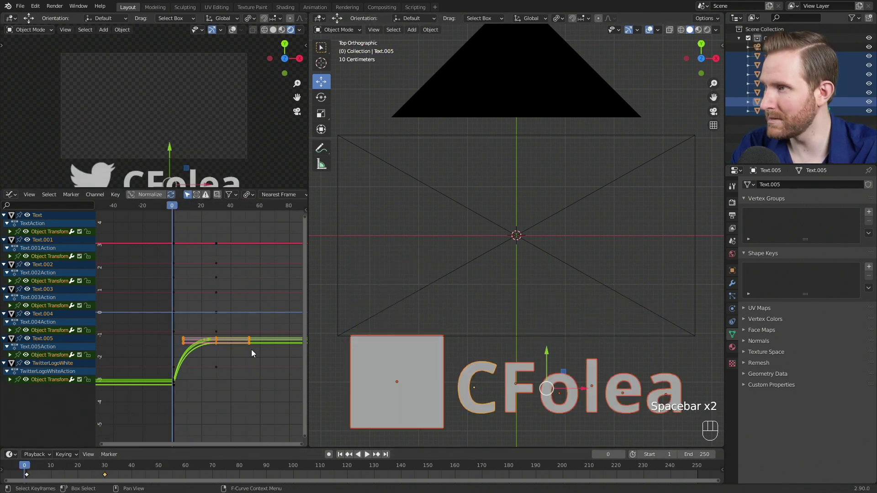
key("space")
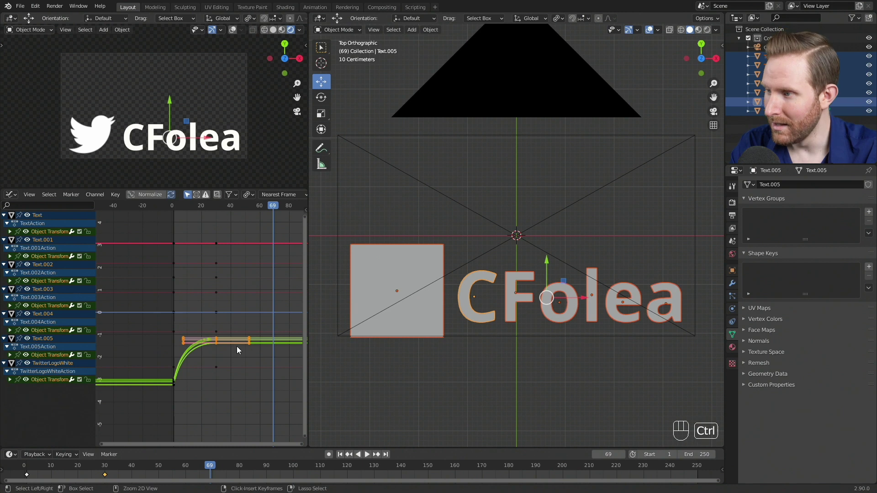
key("ctrl+z")
key("ctrl+z")
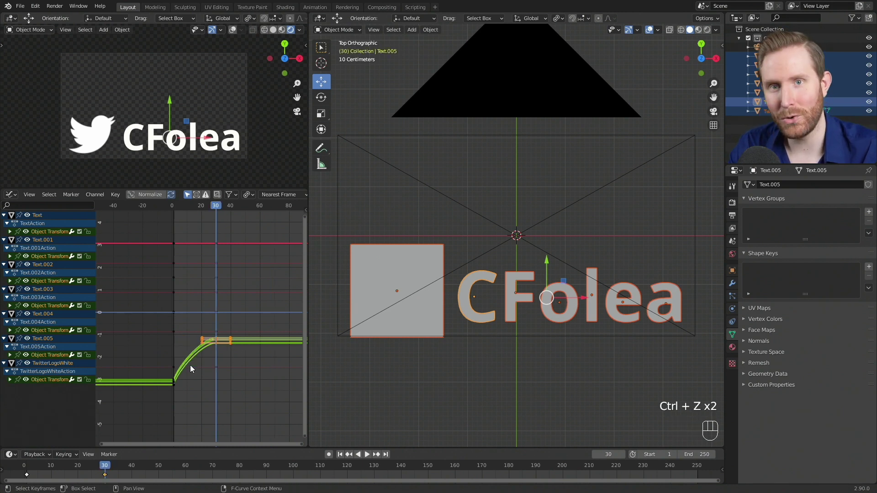
Scale up and steepen the frame 1 vertical-location handles until the curves overshoot their frame 30 height
key("alt+a")
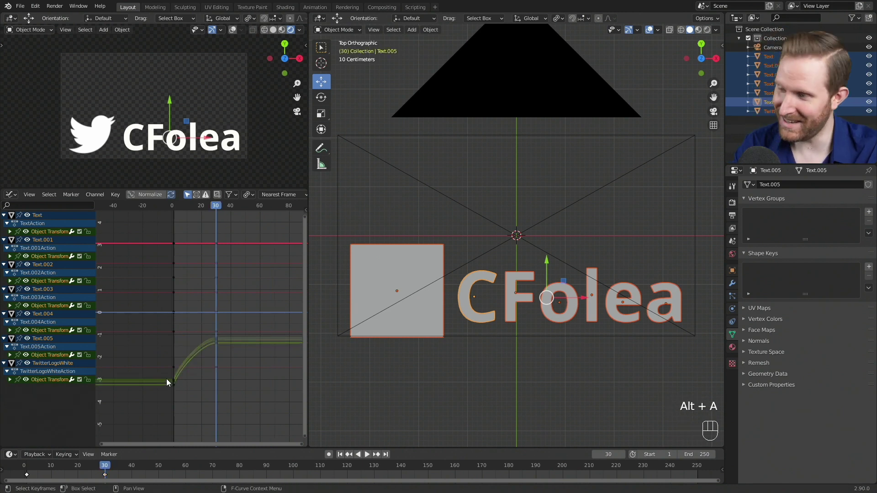
key("b")
left_click_drag(197, 403, 155, 379)
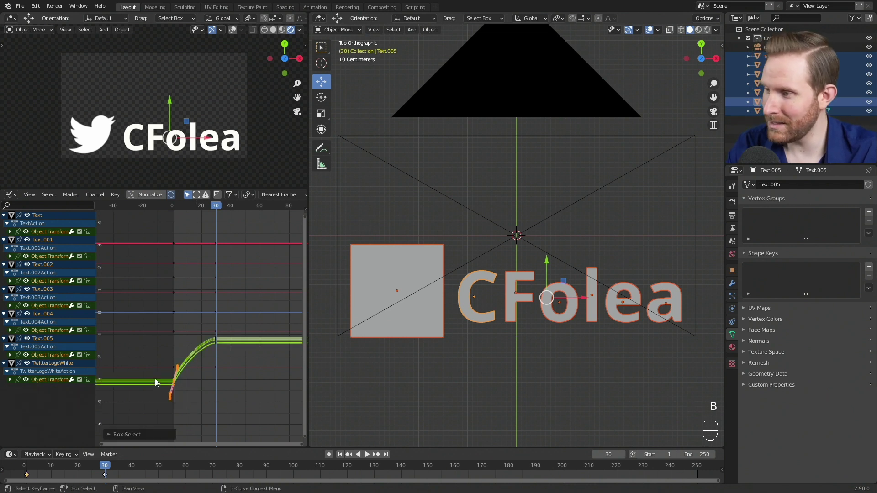
key("s")
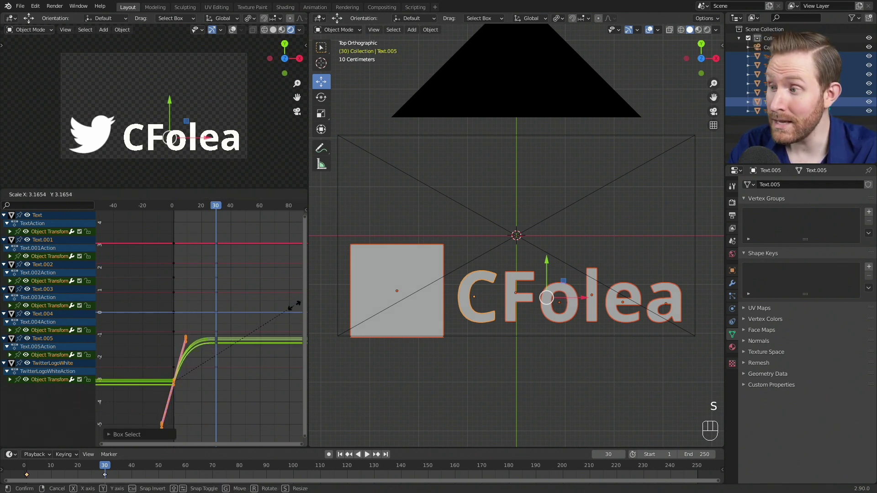
left_click(155, 294)
key("r")
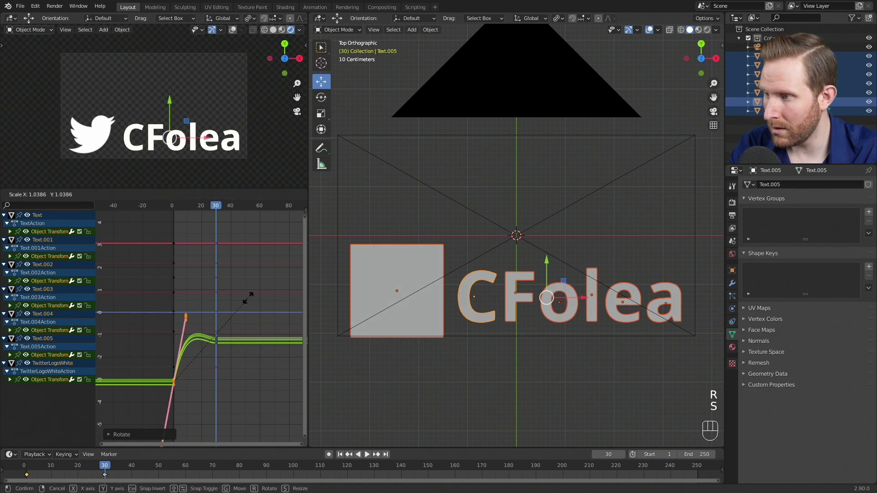
key("Escape")
Replay the animation from the first frame several times to check the overshoot of the logo and letters
left_click_drag(202, 206, 169, 210)
key("space")
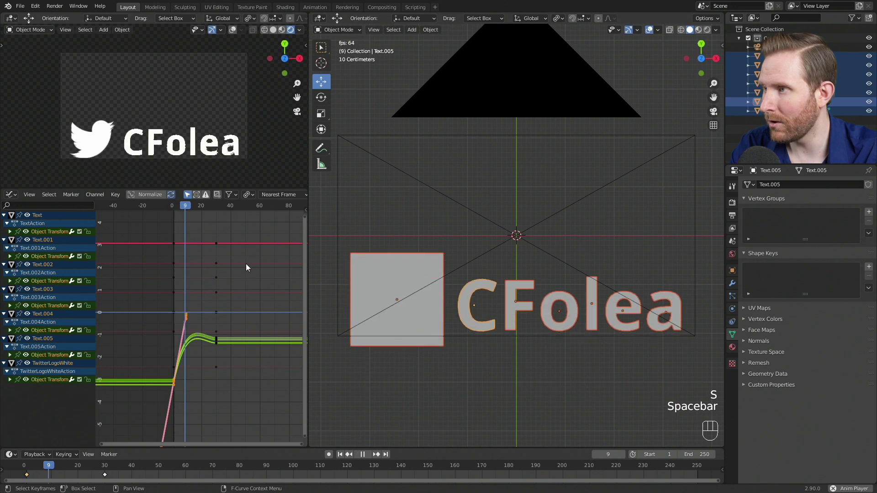
key("space")
left_click(177, 210)
key("space")
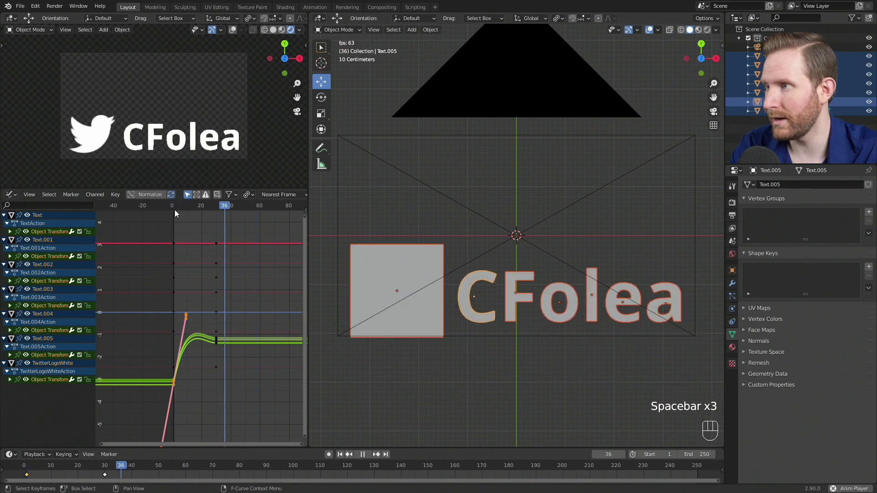
key("space")
left_click(174, 207)
key("space")
key("space")
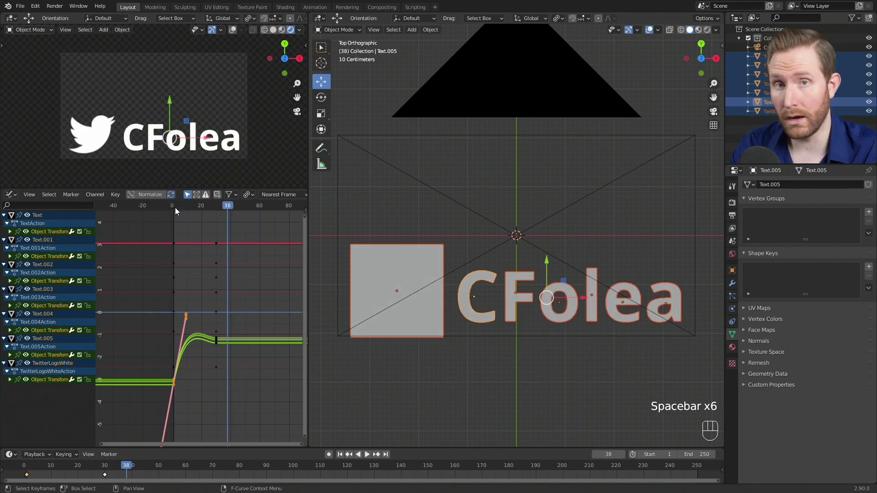
key("shift+Left")
key("space")
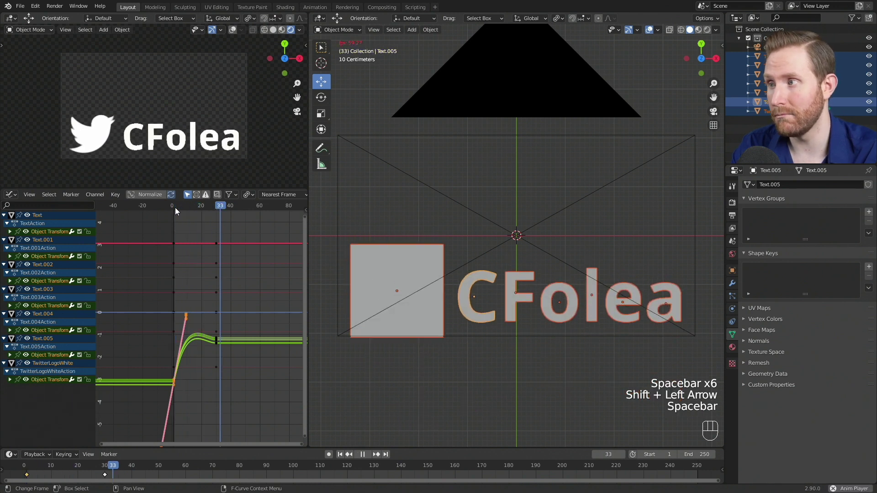
key("space")
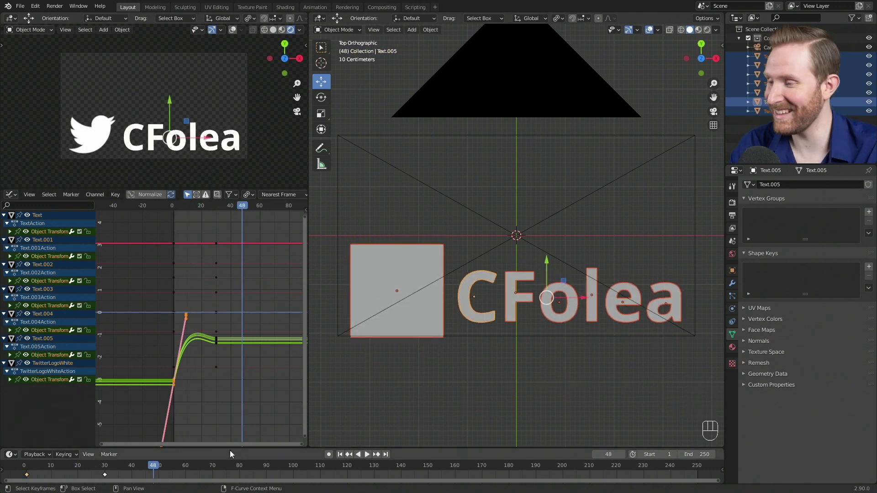
left_click(32, 472)
key("space")
key("space")
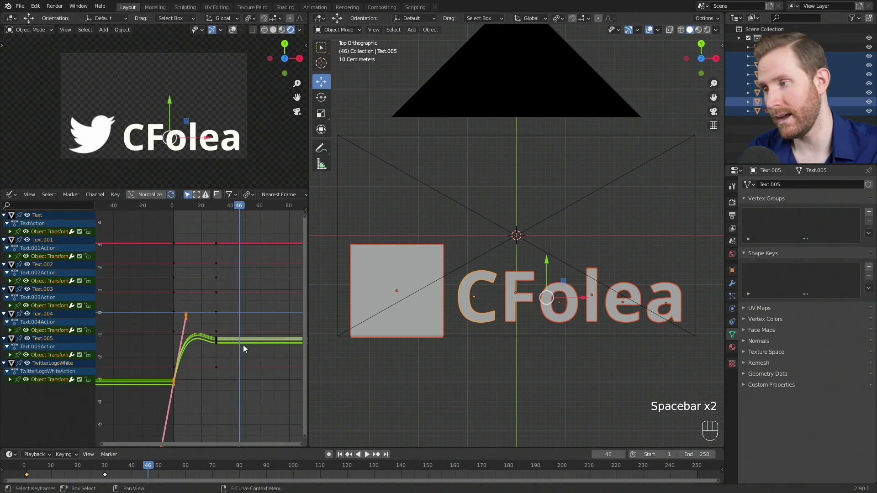
Insert location keyframes at frame 90 for the selected Twitter logo and all handle letters
scroll(243, 344, "down", 2)
middle_click_drag(243, 344, 161, 342)
scroll(163, 330, "down", 4)
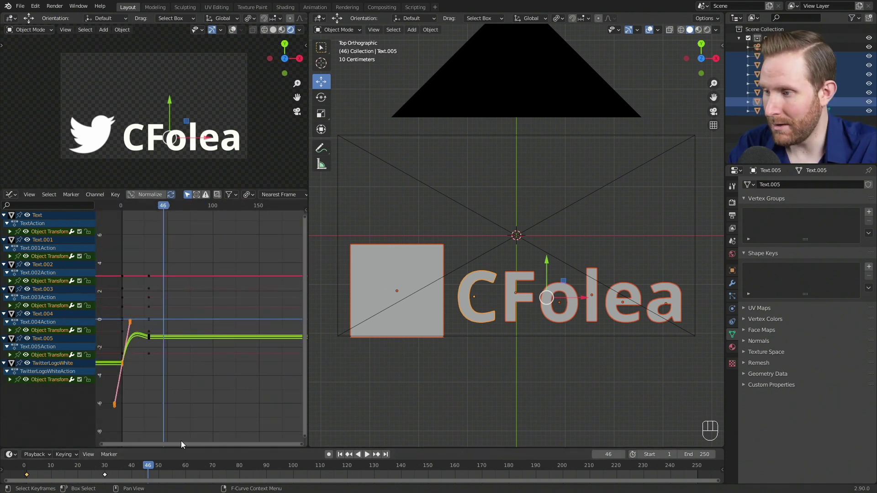
left_click_drag(145, 470, 105, 469)
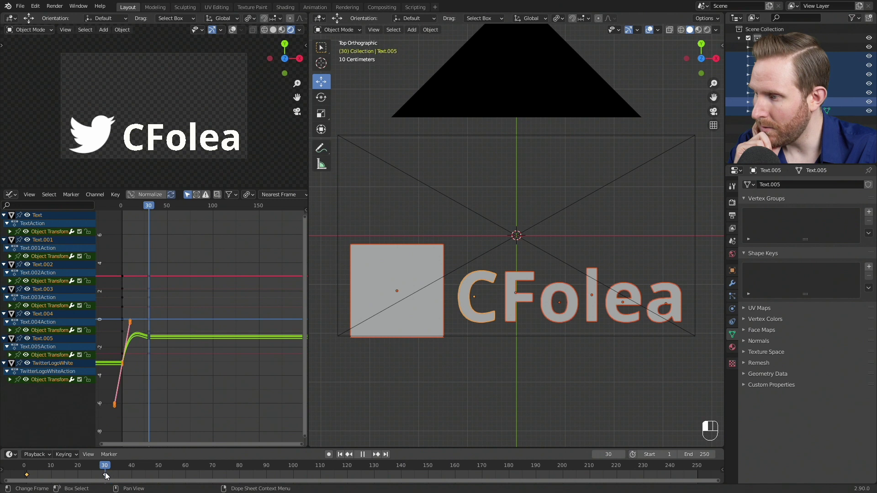
left_click_drag(106, 476, 267, 478)
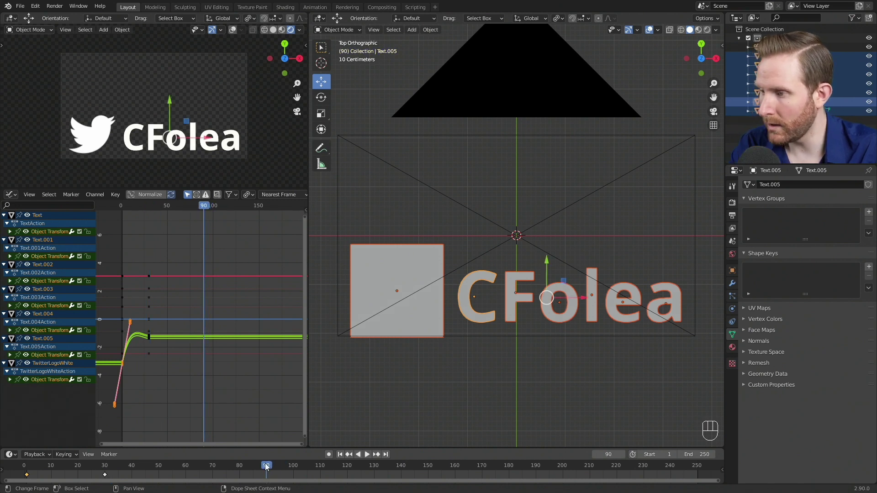
key("i")
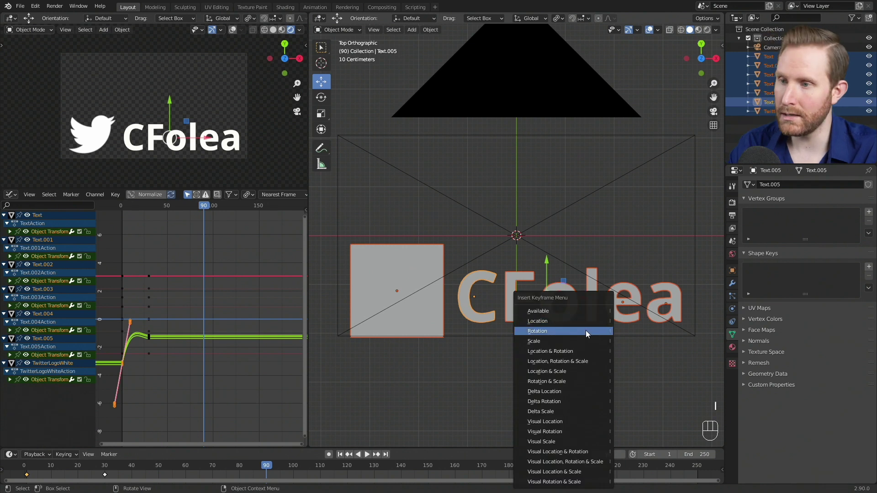
left_click(552, 322)
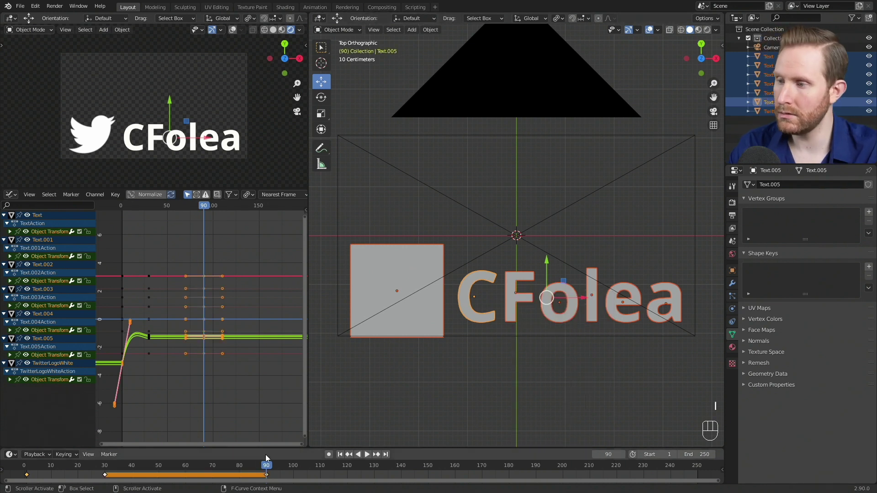
Move the logo and letters straight down below the camera frame at frame 120 and insert location keyframes there
key("space")
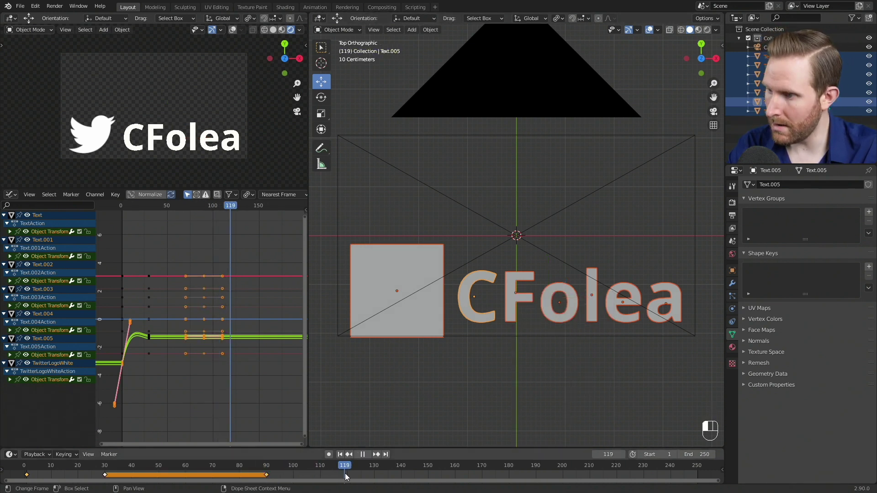
key("space")
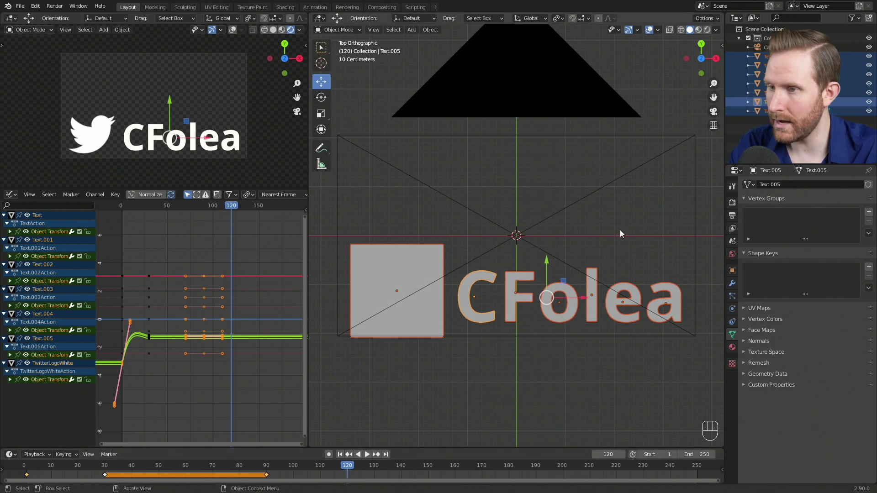
left_click_drag(546, 264, 545, 354)
key("i")
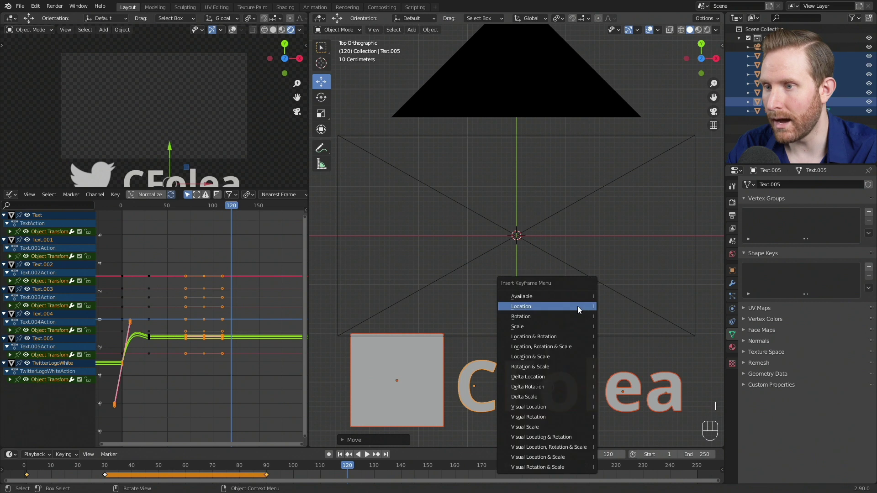
left_click(577, 306)
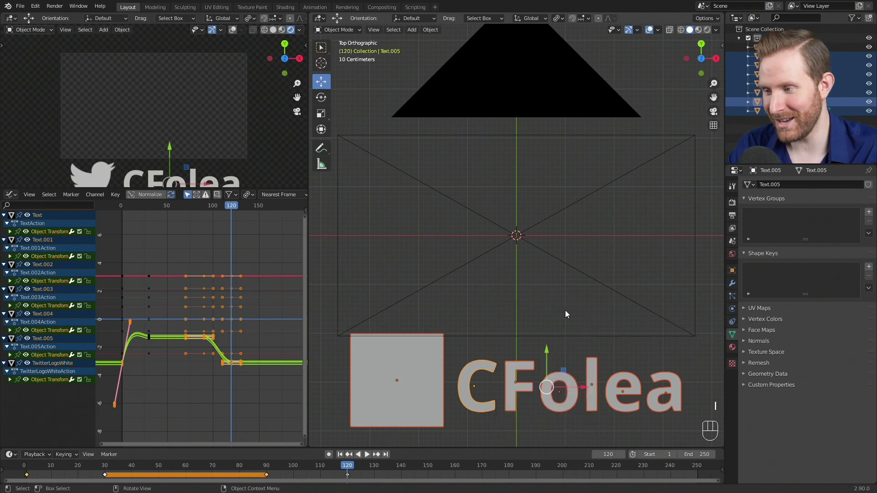
Select only the vertical-location keyframes at frame 120 and scale their handles to 0 for an abrupt stop
scroll(216, 361, "up", 4)
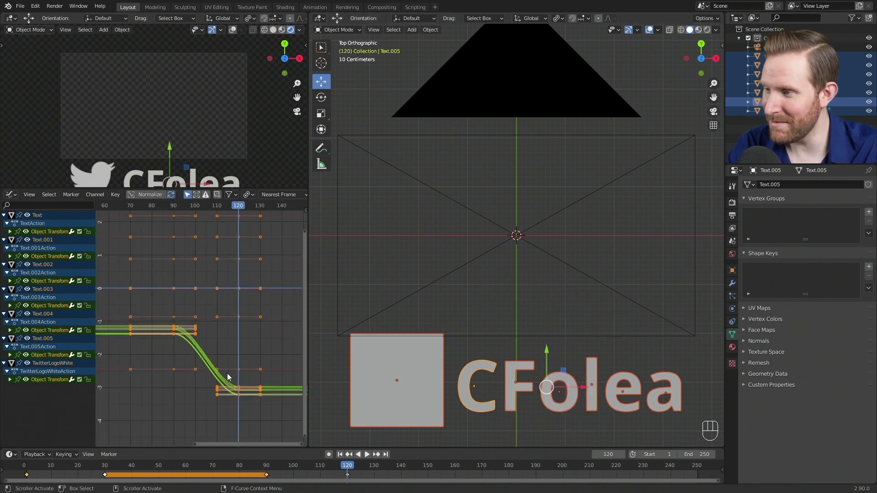
left_click_drag(264, 468, 347, 471)
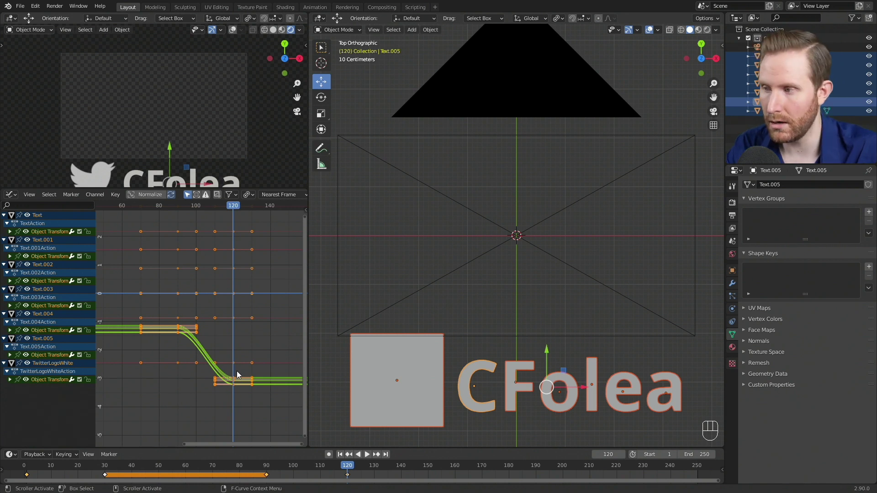
scroll(217, 331, "down", 2)
key("alt+a")
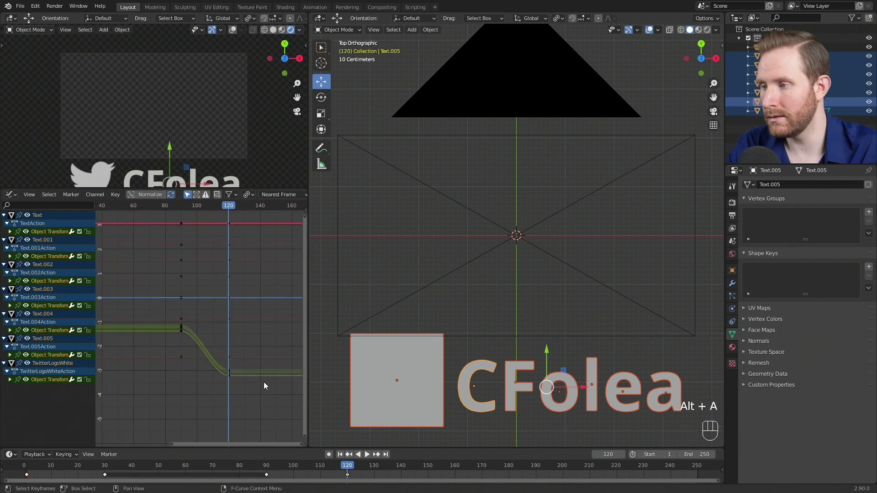
key("b")
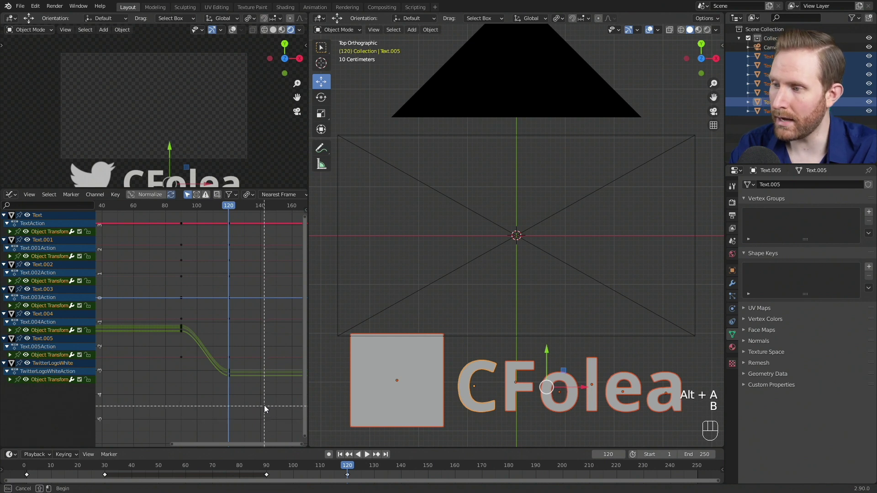
left_click_drag(267, 415, 212, 364)
type("s")
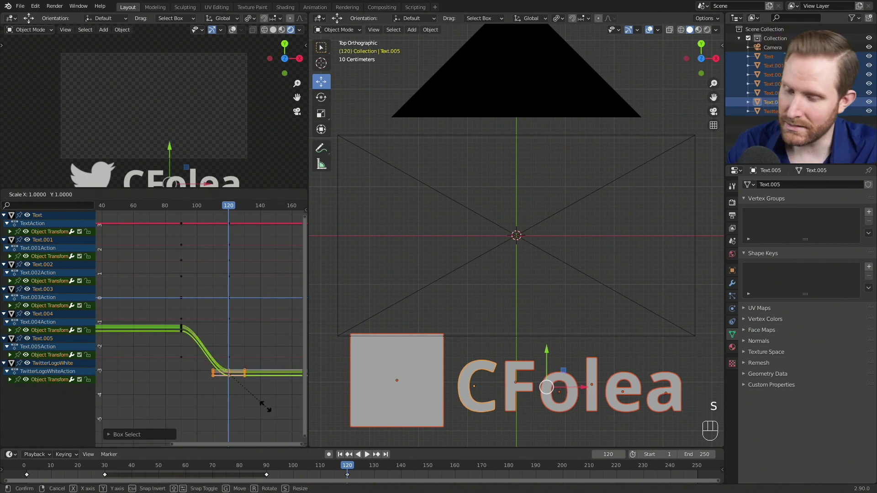
type("0")
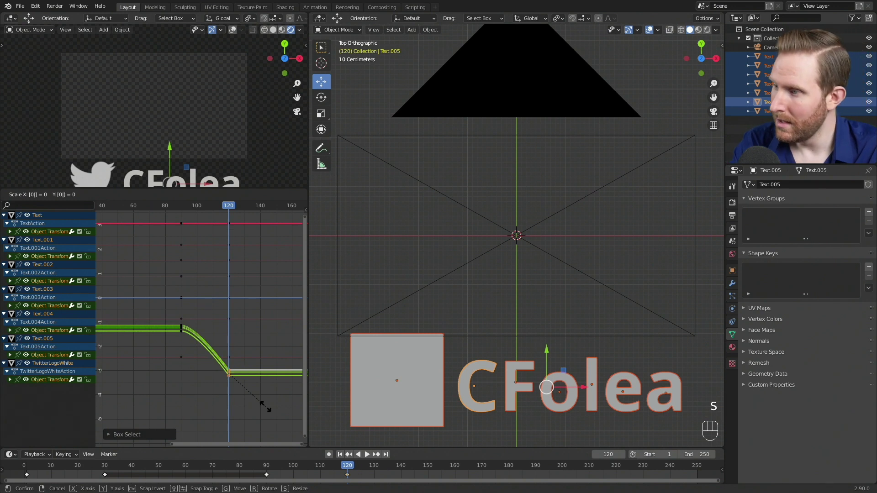
left_click(265, 406)
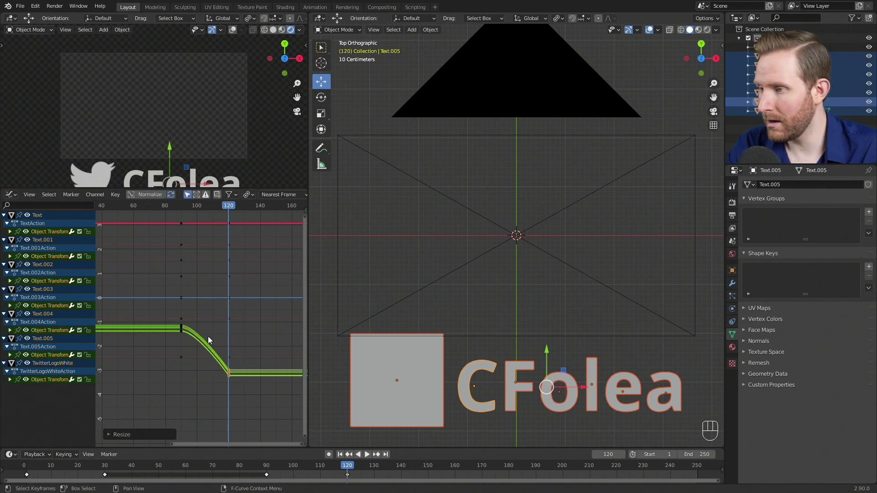
Select only the vertical-location keyframes at frame 90 and scale their handles to a bit over twice their length
key("alt+a")
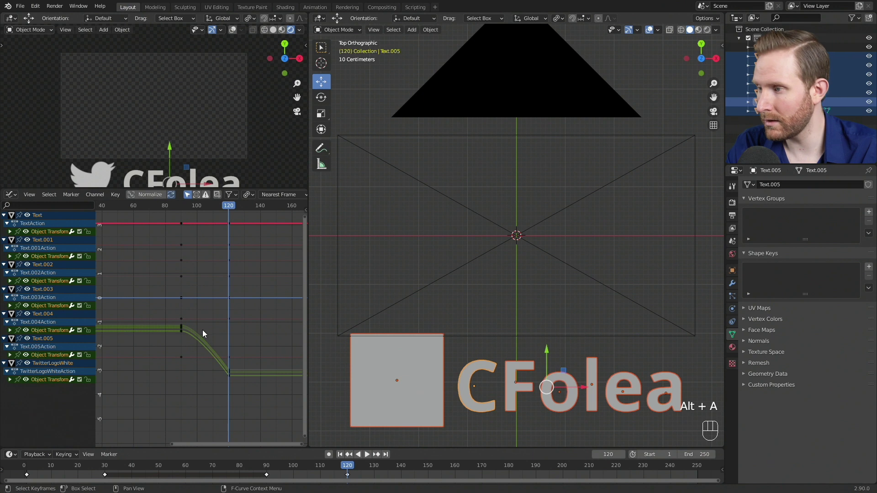
key("b")
left_click_drag(195, 343, 171, 322)
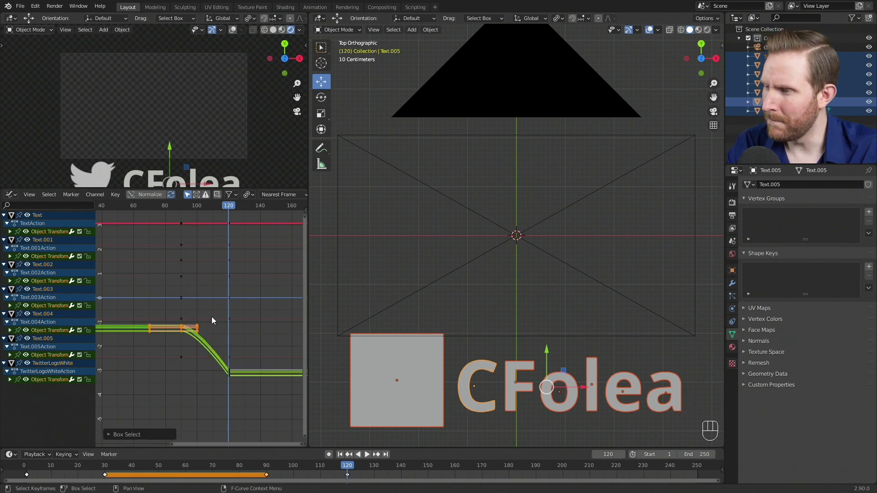
key("s")
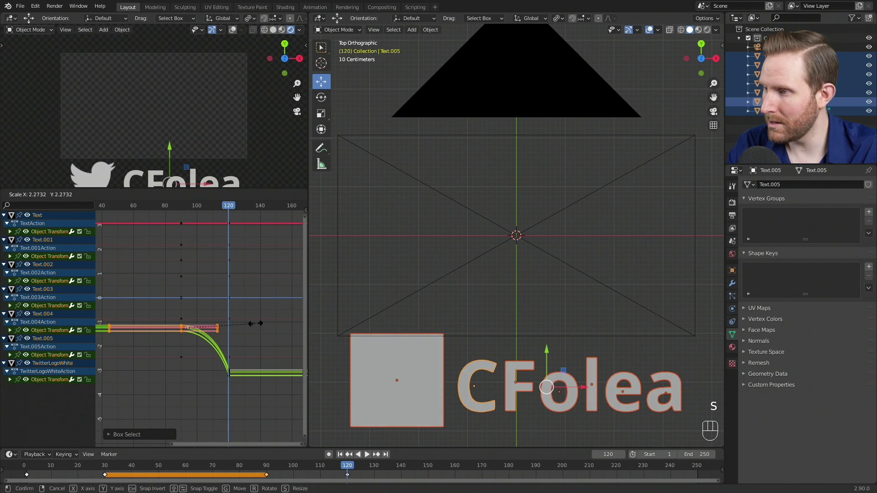
left_click(252, 325)
Play and scrub the exit between frames 90 and 120 to check how the logo and letters drop out of frame
left_click(264, 467)
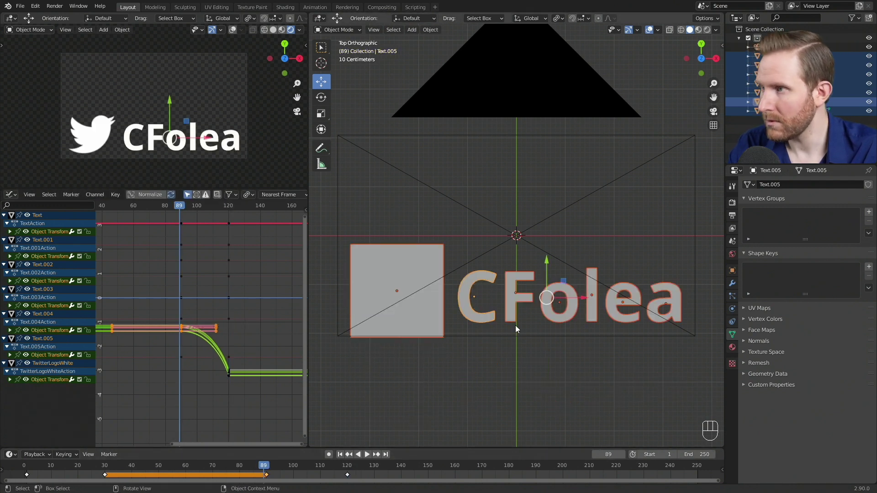
key("space")
key("space")
left_click(266, 471)
key("space")
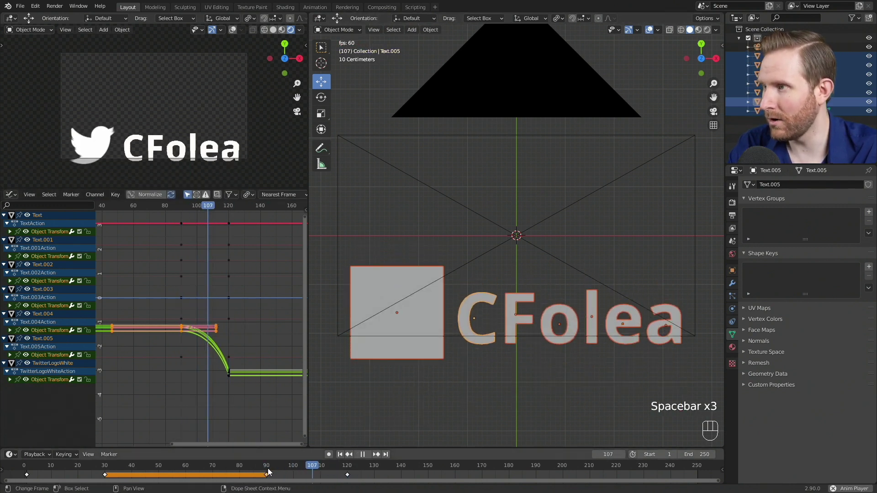
key("space")
left_click_drag(270, 468, 319, 468)
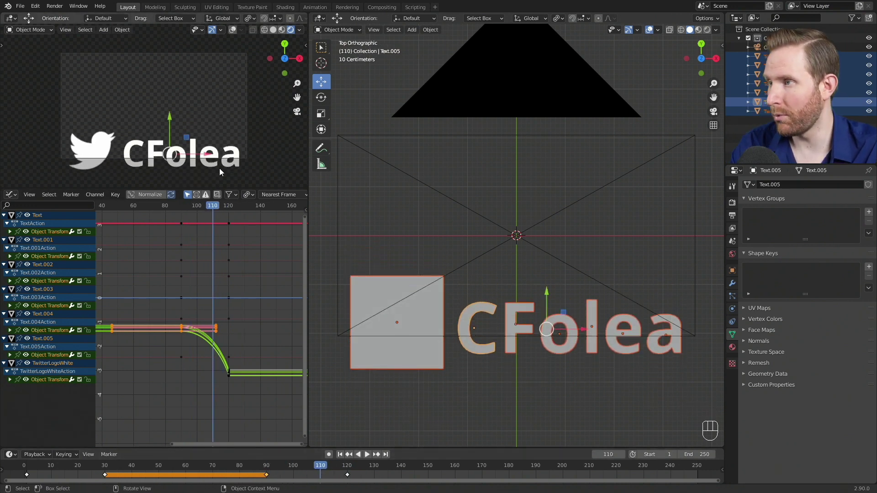
key("space")
mouse_move(349, 474)
left_mouse_down()
mouse_move(323, 475)
mouse_move(347, 475)
mouse_move(338, 478)
left_mouse_up()
key("space")
key("space")
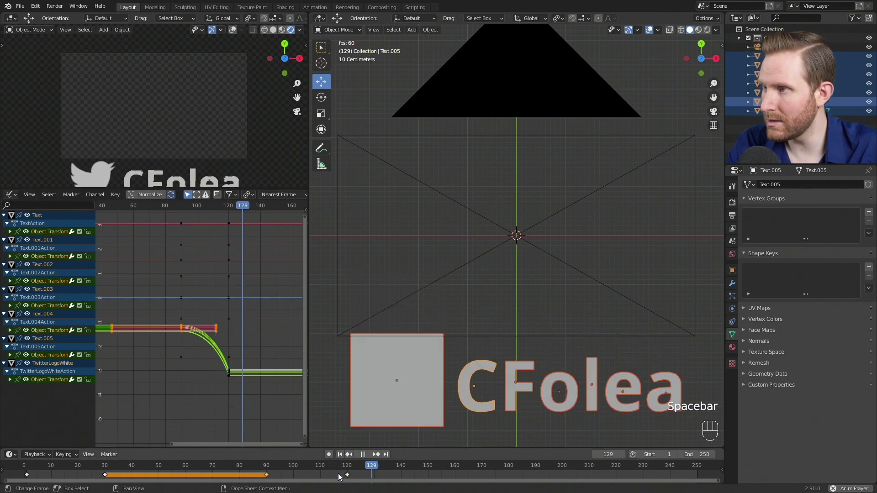
Replay the exit from frame 90, and play the whole animation from frame 1 to judge entrance and exit together
middle_click_drag(231, 115, 235, 142, "shift")
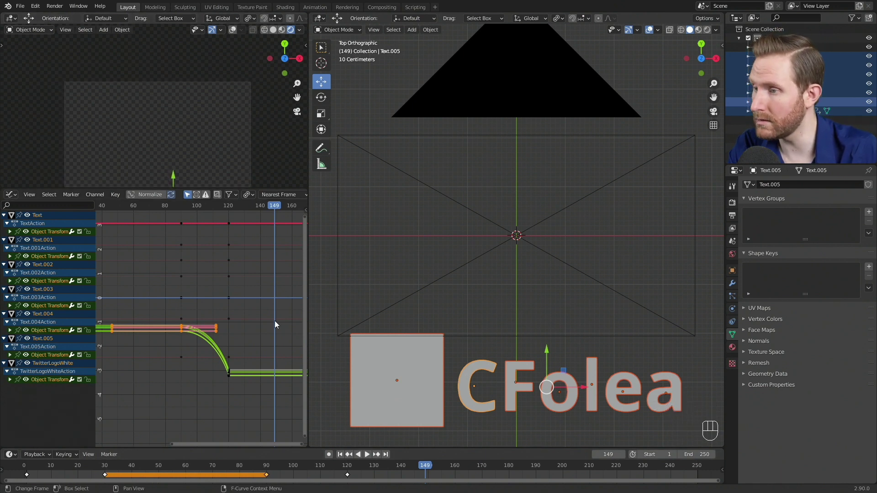
left_click(266, 462)
key("space")
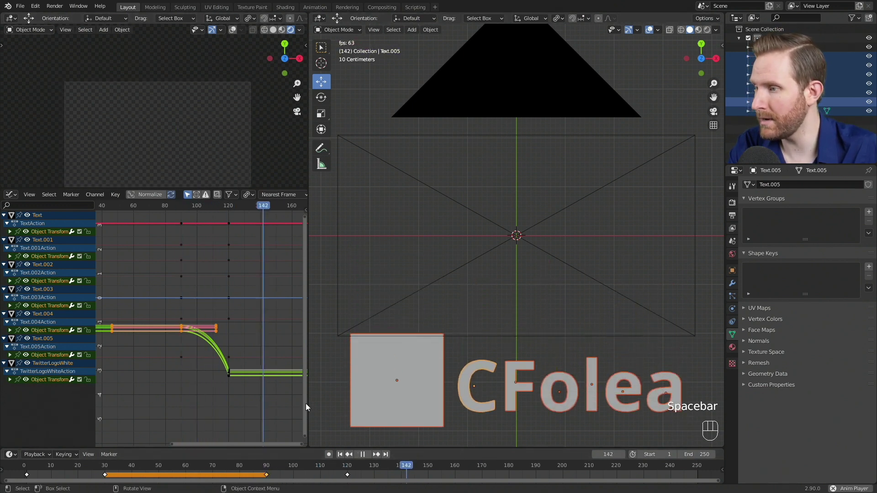
key("space")
key("space")
key("space")
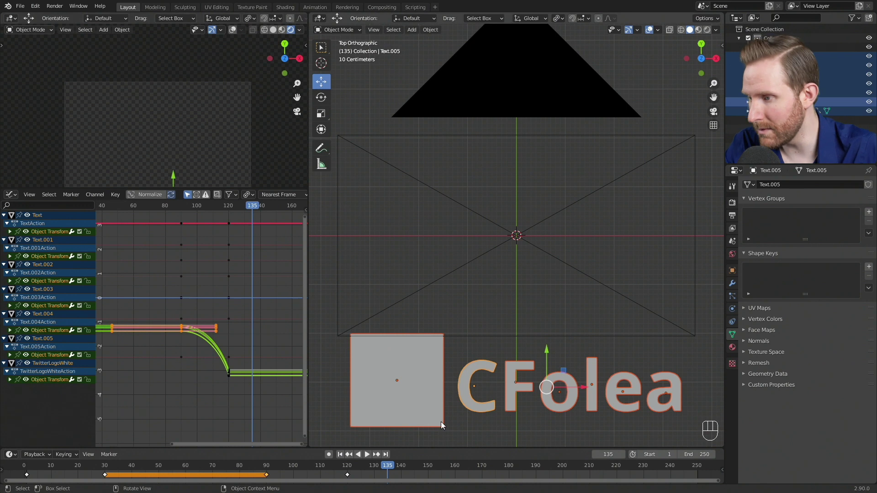
left_click(46, 466)
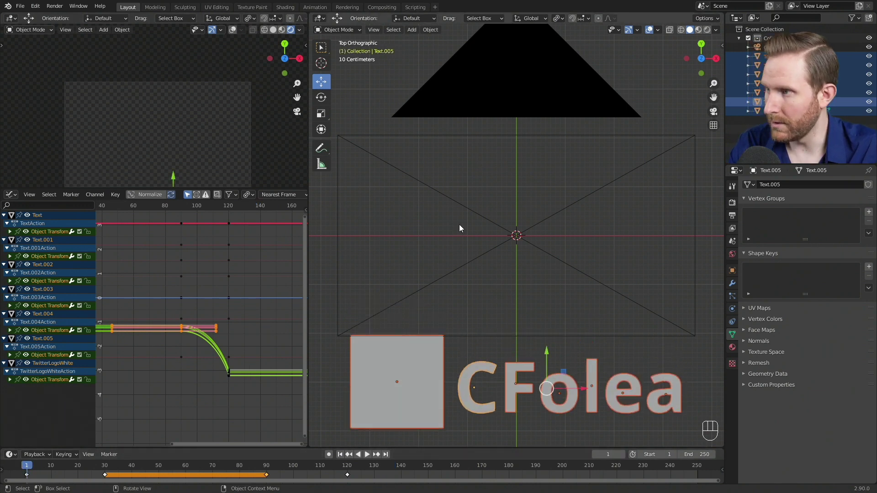
key("space")
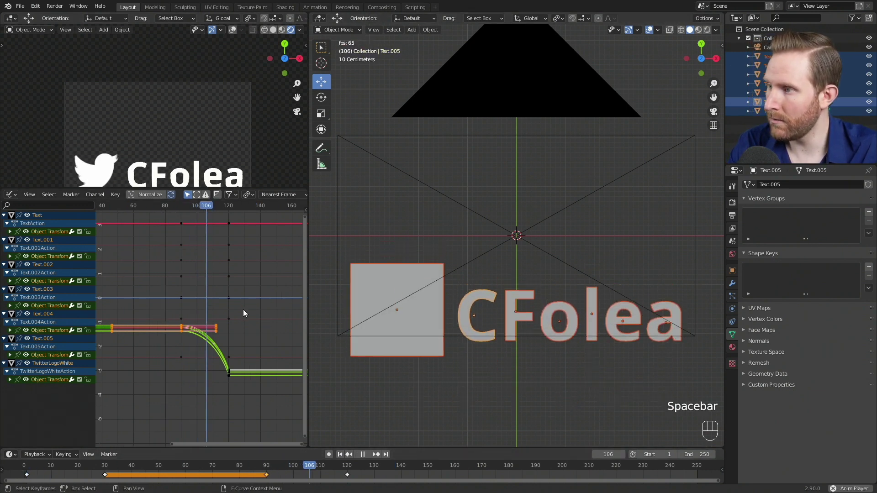
key("space")
Go to frame 17 and lengthen the vertical-location handles at frame 1 slightly for a stronger overshoot, leaving all keyframes deselected
left_click_drag(61, 466, 70, 469)
scroll(191, 328, "down", 5)
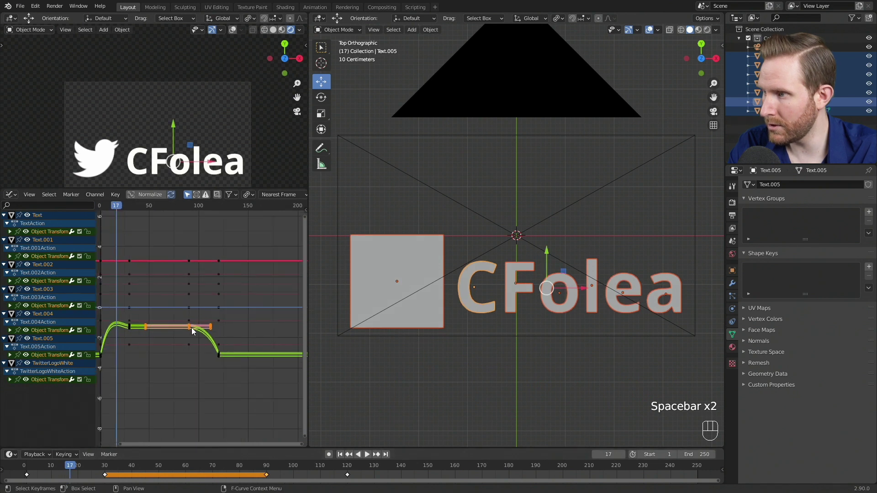
middle_click_drag(191, 327, 265, 319)
scroll(237, 324, "up", 7)
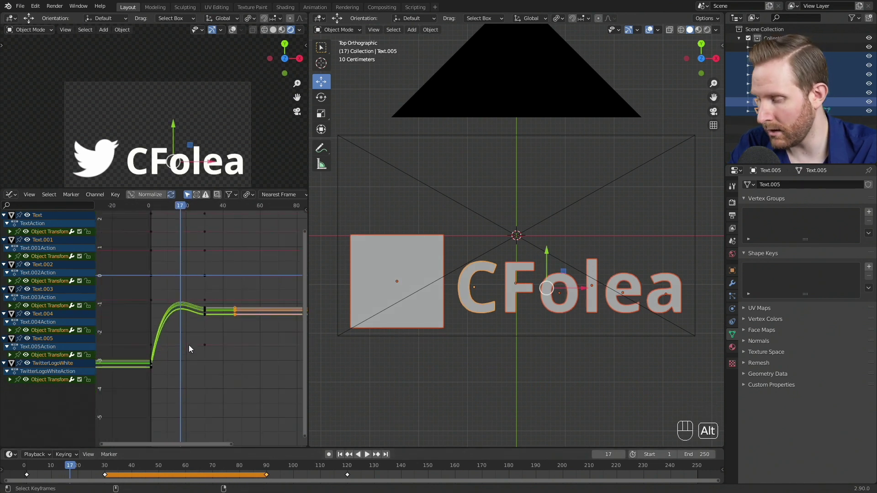
key("alt+a")
key("b")
left_click_drag(155, 372, 145, 357)
key("s")
key("s")
key("s")
key("s")
left_click(225, 297)
key("s")
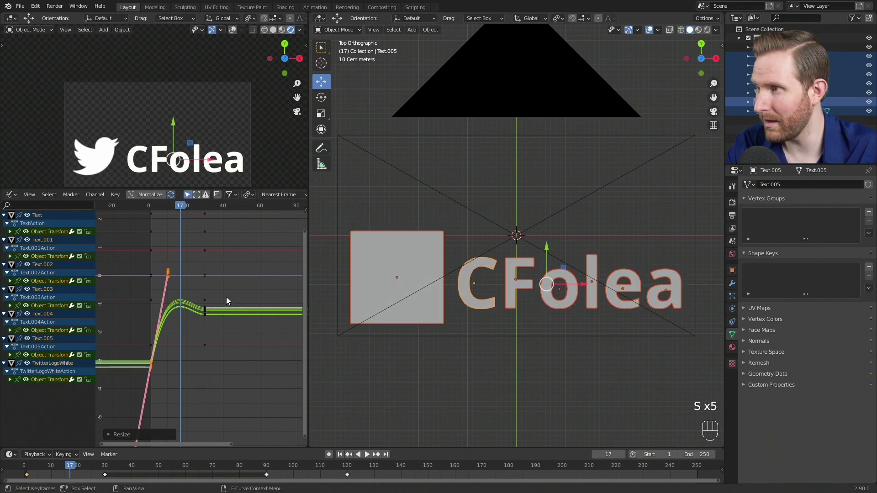
key("alt+a")
Replay the entrance from the start to check the stronger overshoot of the logo and letters
key("space")
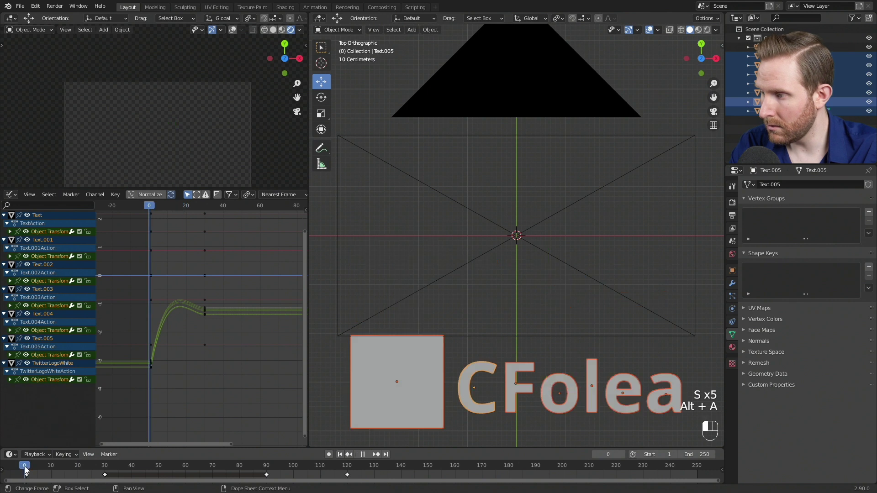
key("space")
key("space")
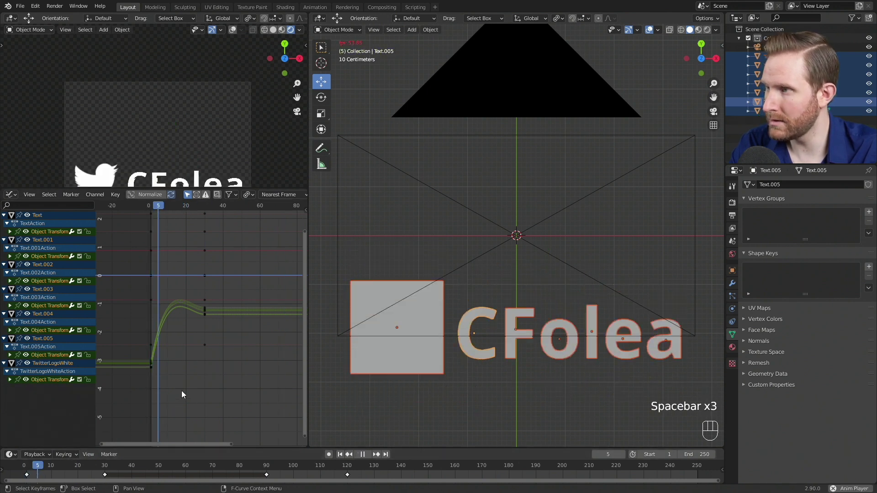
key("space")
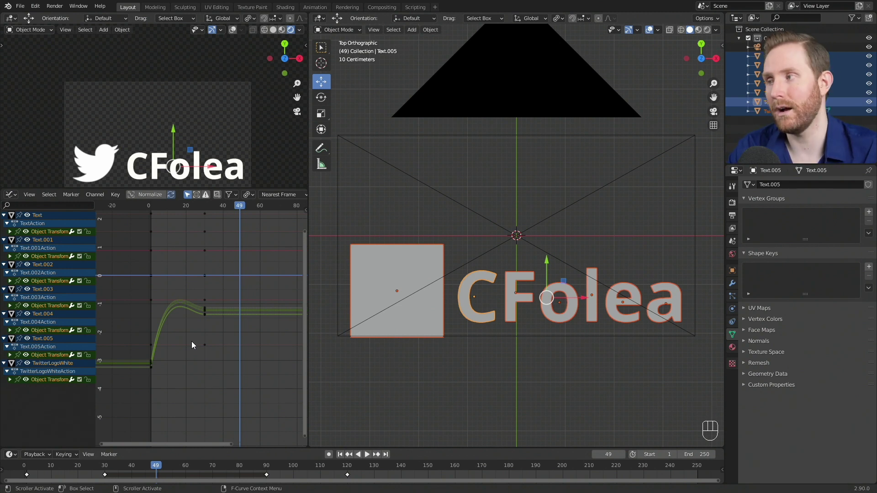
Switch the Graph Editor area to the Dope Sheet
left_click(11, 195)
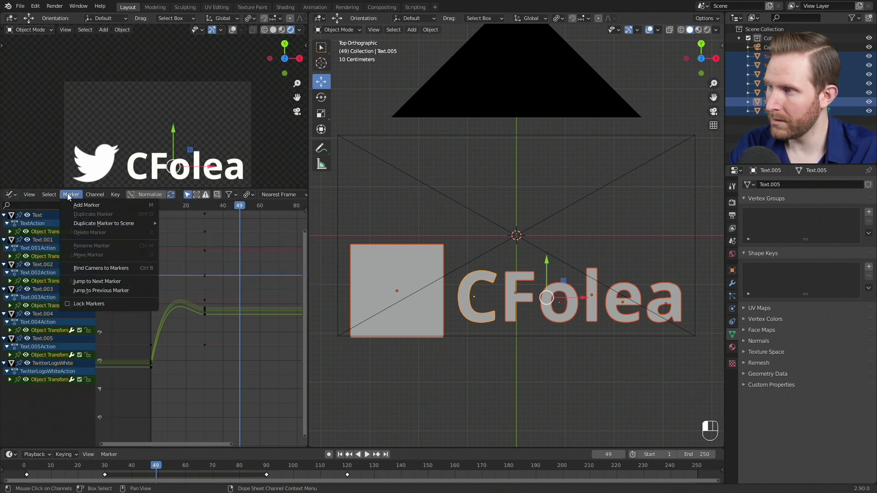
left_click(11, 196)
left_click(121, 229)
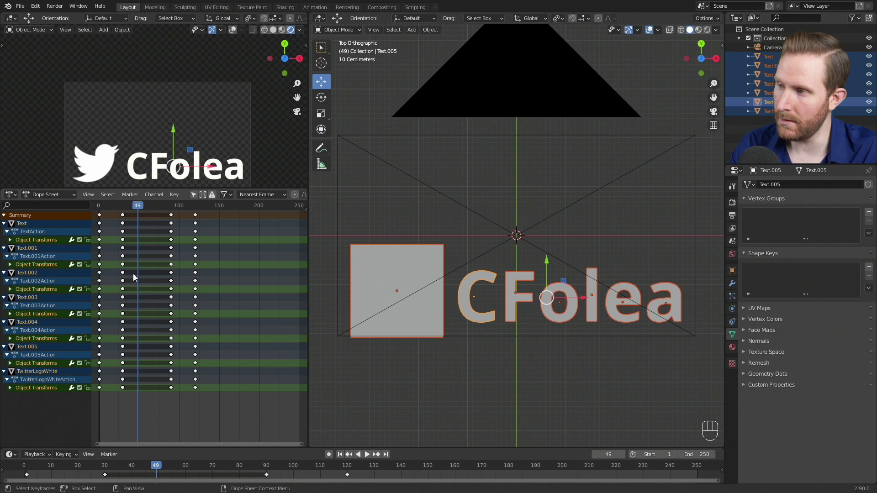
scroll(137, 276, "up", 2)
Collapse the Dope Sheet channels of all six letters and the Twitter logo to one row per object
left_click(4, 225)
left_click(3, 232)
left_click(3, 240)
left_click(3, 248)
left_click(4, 256)
left_click(3, 265)
left_click(4, 270)
left_click(4, 270)
left_click(4, 270)
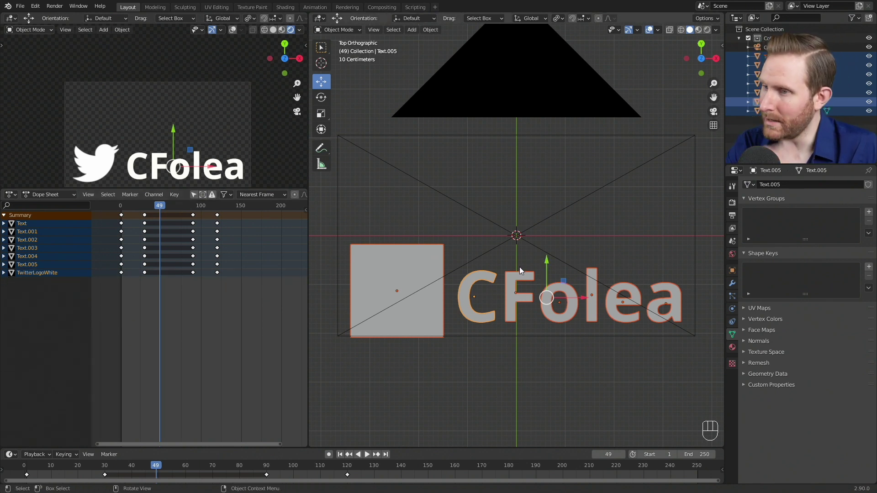
Limit the Dope Sheet to selected objects only, and reselect all six letters and the Twitter logo from an empty selection
scroll(519, 266, "down", 3)
key("alt+a")
scroll(486, 264, "up", 1)
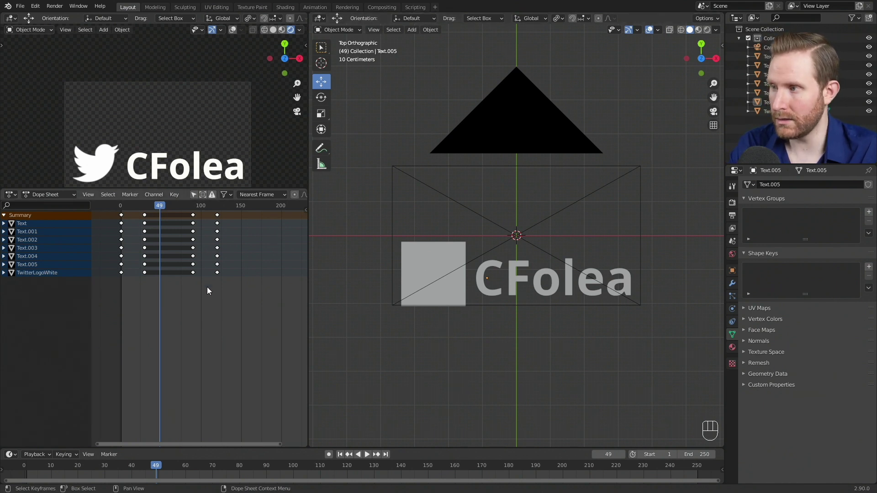
left_click(194, 195)
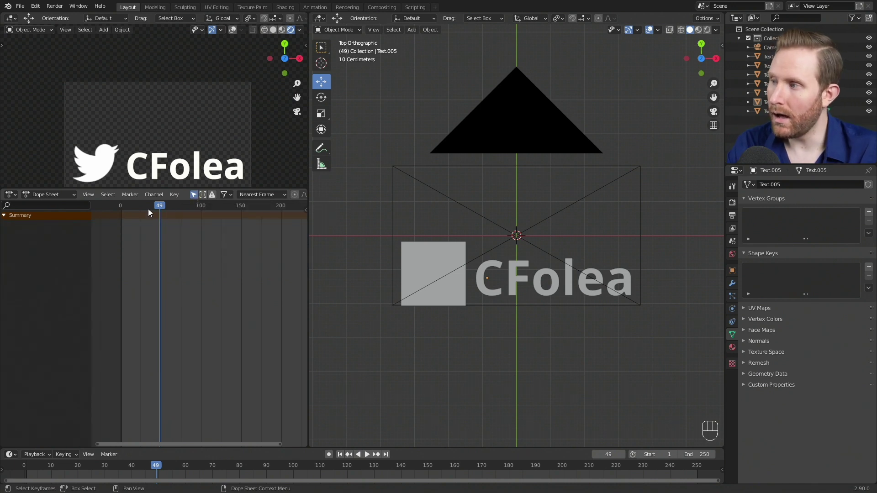
left_click(425, 255)
left_click(488, 269)
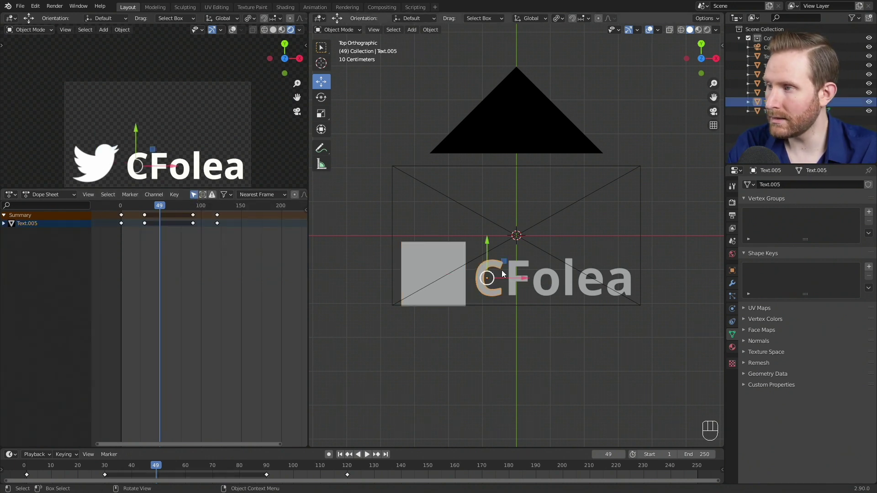
left_click(516, 264, "shift")
left_click(554, 277, "shift")
left_click(569, 281, "shift")
left_click(587, 288, "shift")
left_click(621, 274, "shift")
left_click(423, 254, "shift")
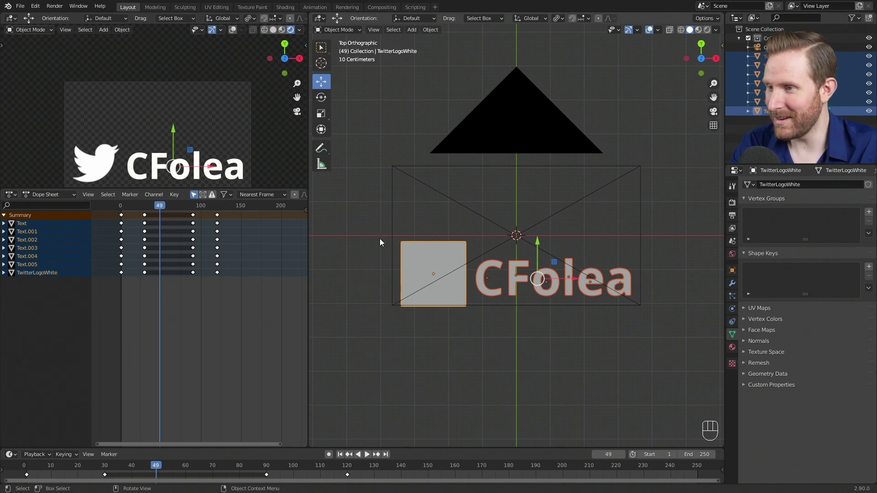
Remove the Twitter logo from the selection and shift all keyframes of the six letters 4 frames later
key("b")
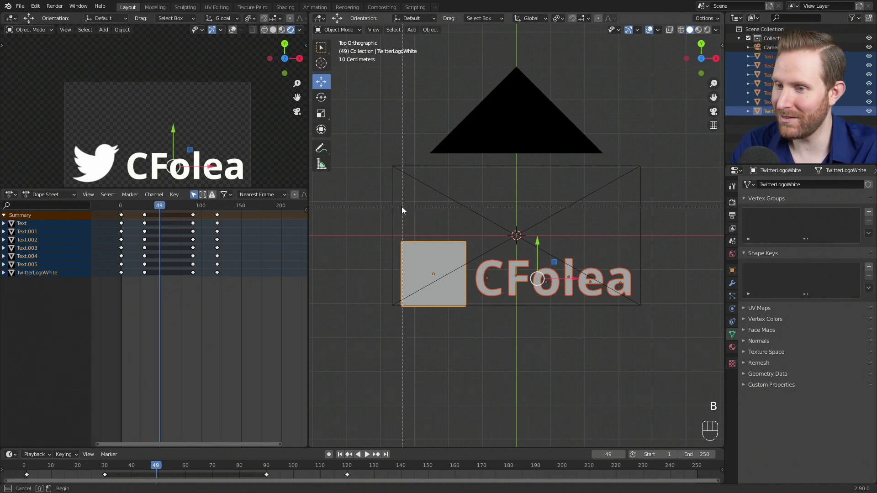
left_click_drag(401, 215, 412, 231)
middle_click_drag(417, 236, 441, 337)
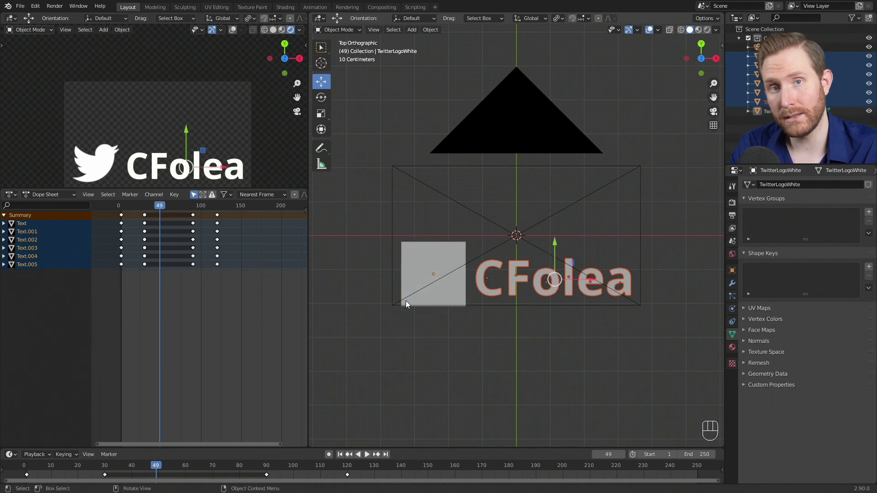
left_click(416, 255, "shift")
left_click(417, 254, "shift")
left_click(415, 255, "shift")
left_click(412, 255, "shift")
left_click(413, 255, "shift")
left_click(413, 256, "shift")
left_click(413, 256, "shift")
left_click(413, 255, "shift")
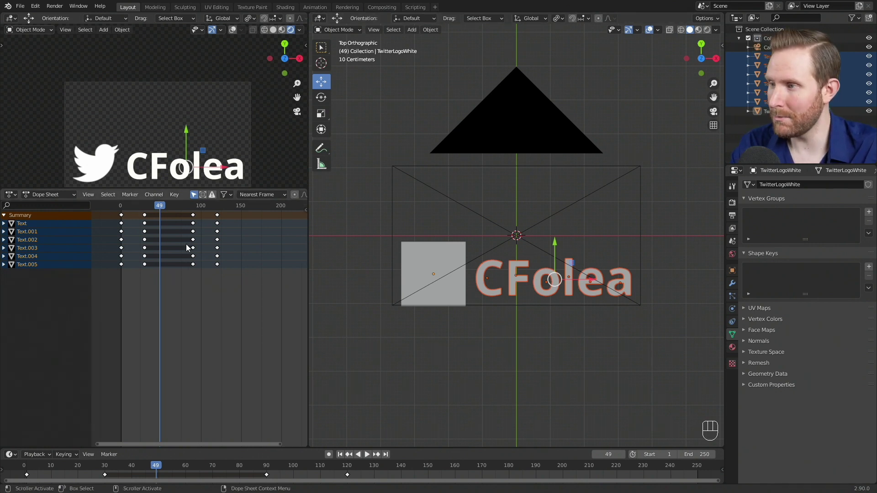
key("a")
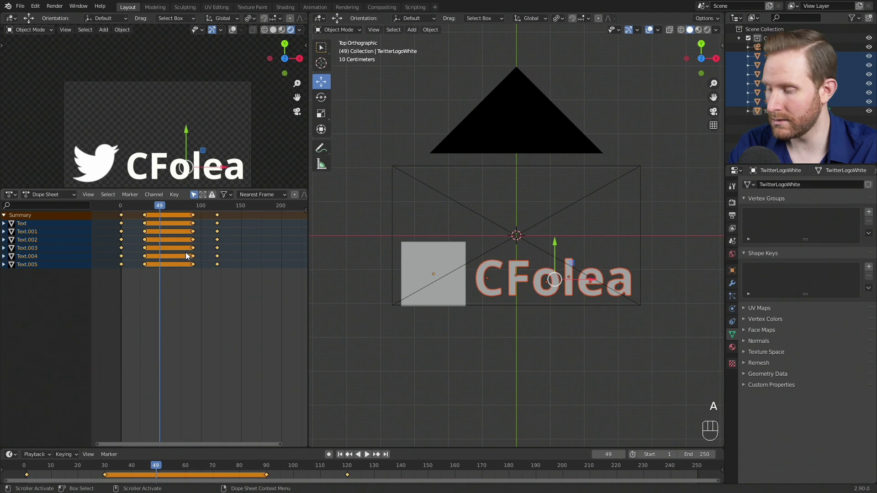
key("g")
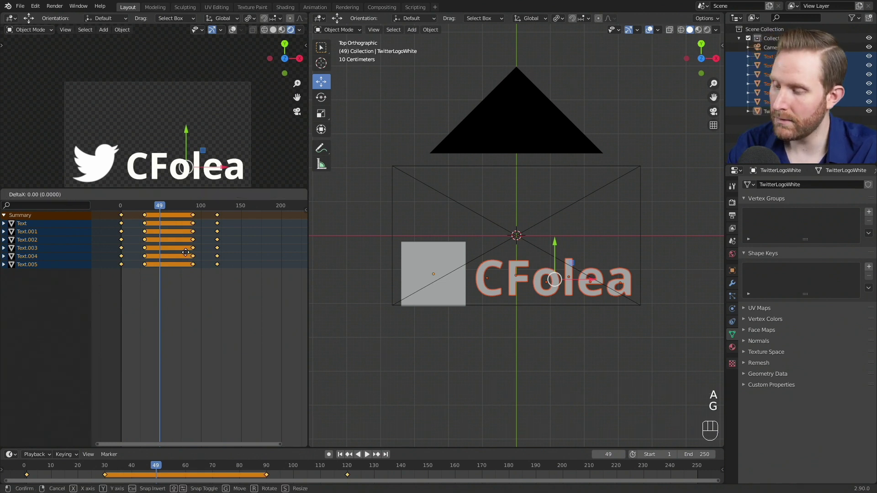
key("4")
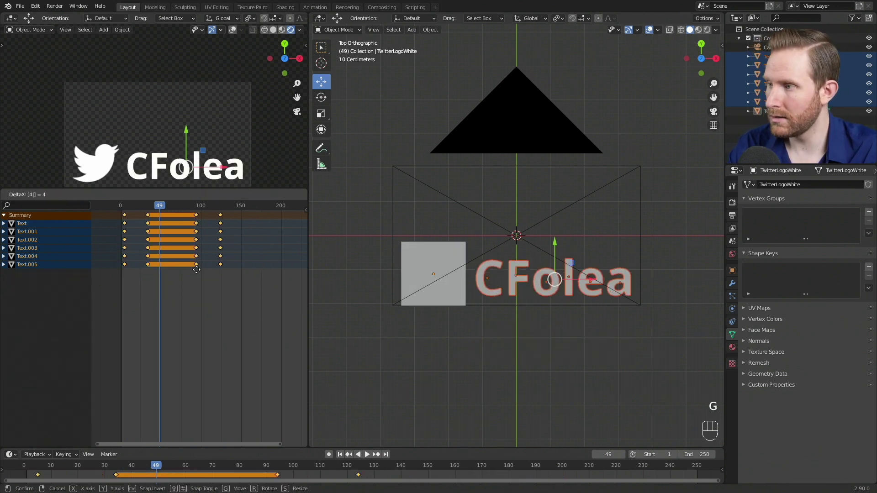
key("Return")
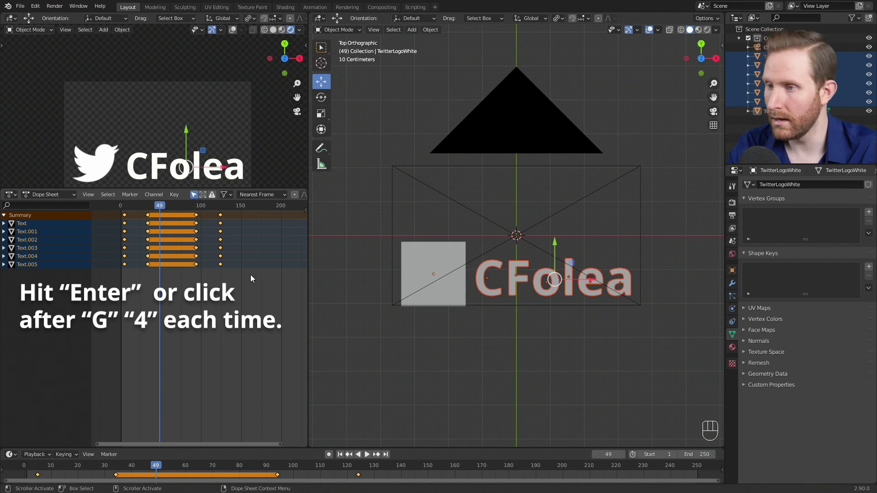
Deselect the first letter and shift all keyframes of the remaining five letters another 4 frames later
key("b")
left_click_drag(437, 210, 486, 351)
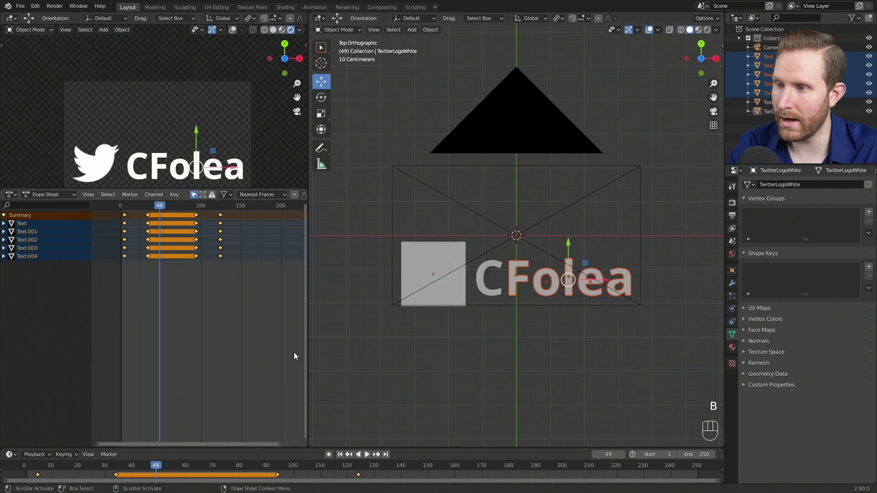
key("g")
left_click(234, 247)
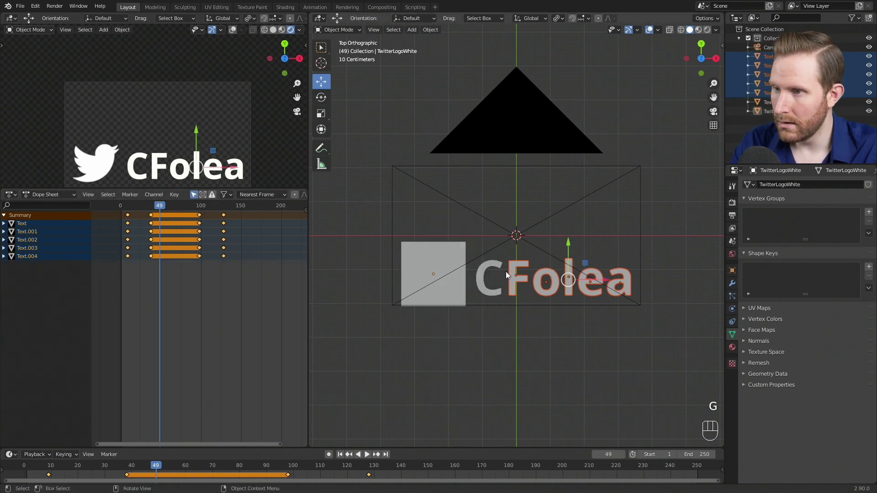
Stagger the remaining letters by deselecting the next letter each time and shifting the others' keyframes 4 frames later, down to the last letter
key("b")
left_click_drag(505, 271, 465, 301)
key("b")
middle_click_drag(525, 270, 594, 294)
key("g")
left_click(205, 289)
key("b")
key("g")
key("4")
left_click(215, 306)
key("b")
key("g")
key("4")
left_click(225, 293)
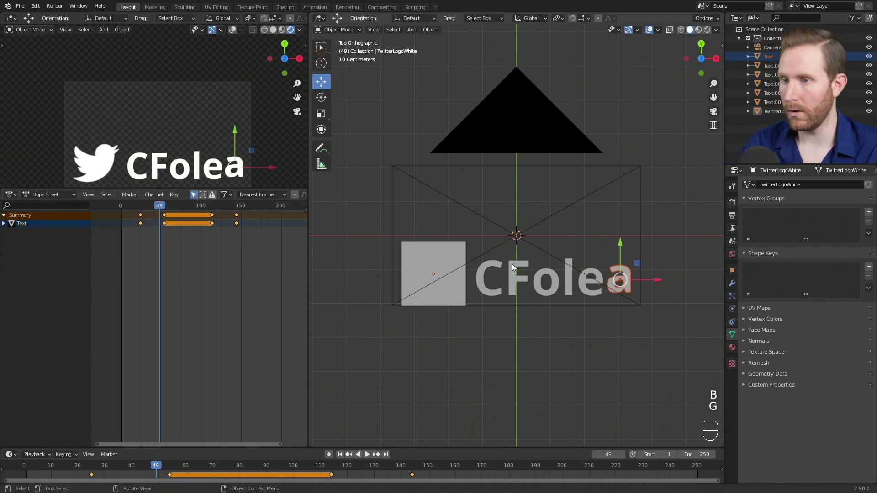
Return to frame 1 with nothing selected and play the staggered entrance of the logo and letters twice
left_click_drag(158, 469, 194, 466)
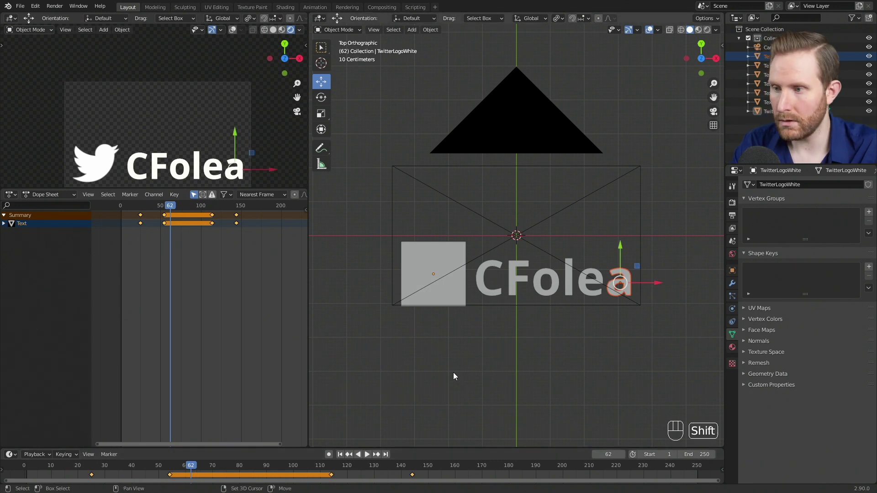
key("shift+Left")
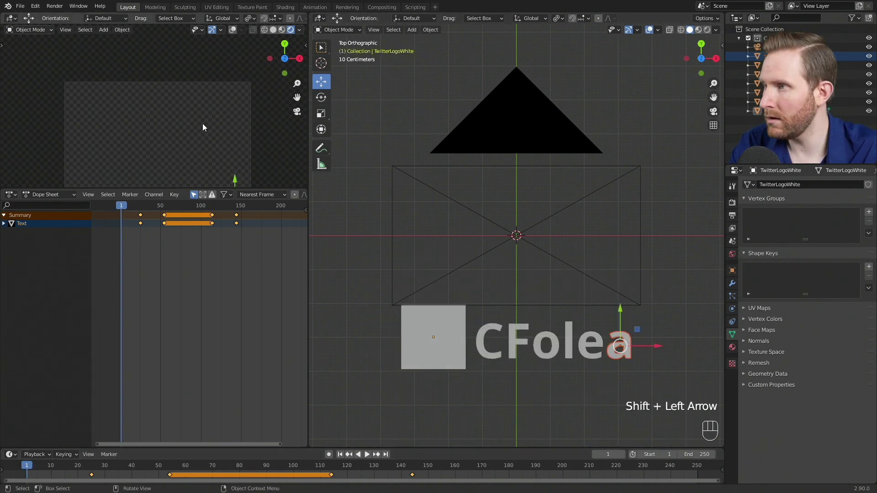
key("alt+a")
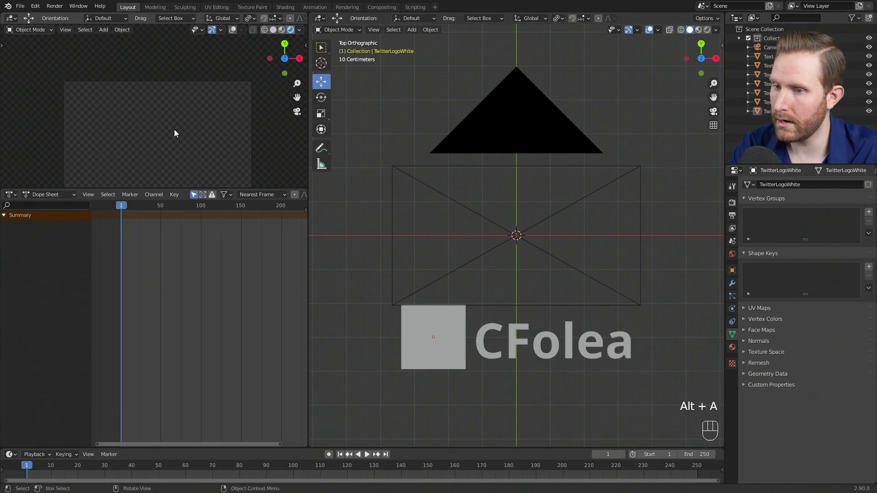
key("space")
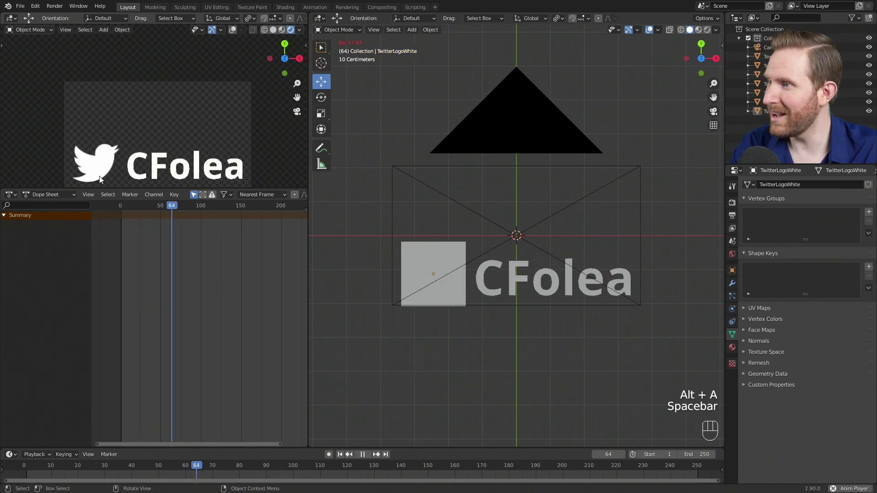
key("space")
key("shift+Left")
key("space")
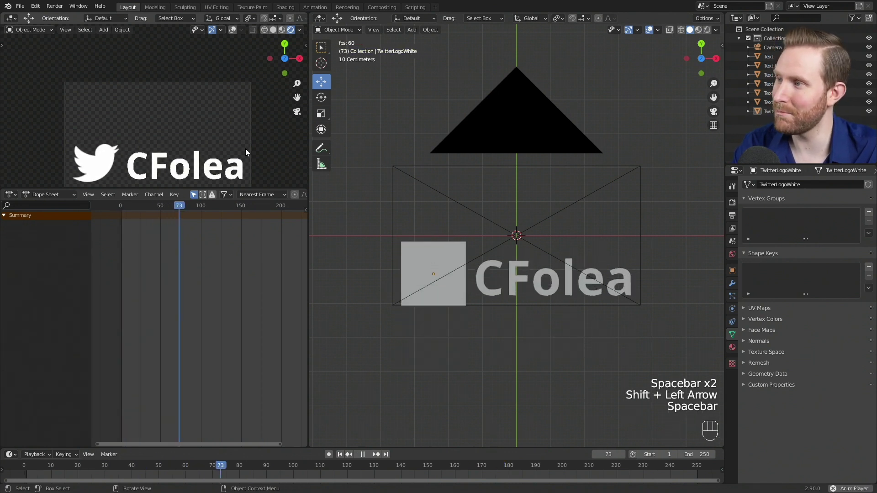
key("space")
Replay the animation repeatedly from frame 1, once through the exit, to judge the staggered timing of the letters
key("shift+Left")
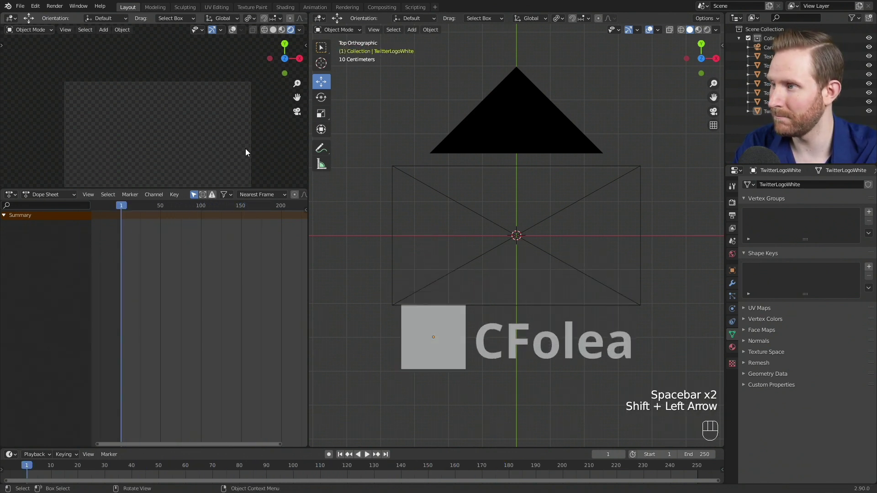
key("space")
key("space")
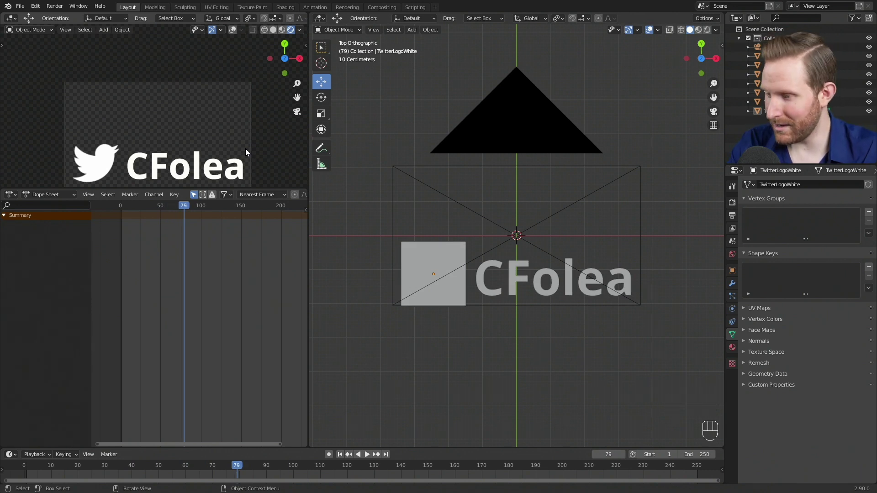
key("shift+Left")
key("space")
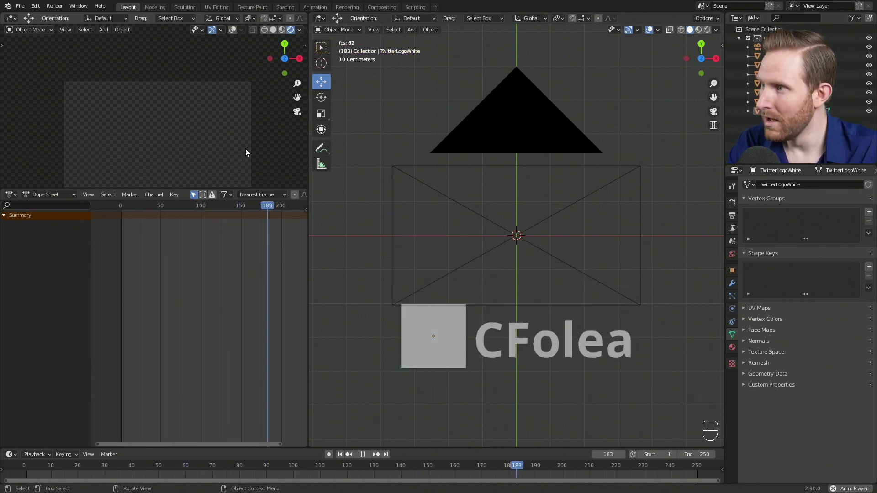
key("space")
key("shift+Left")
key("space")
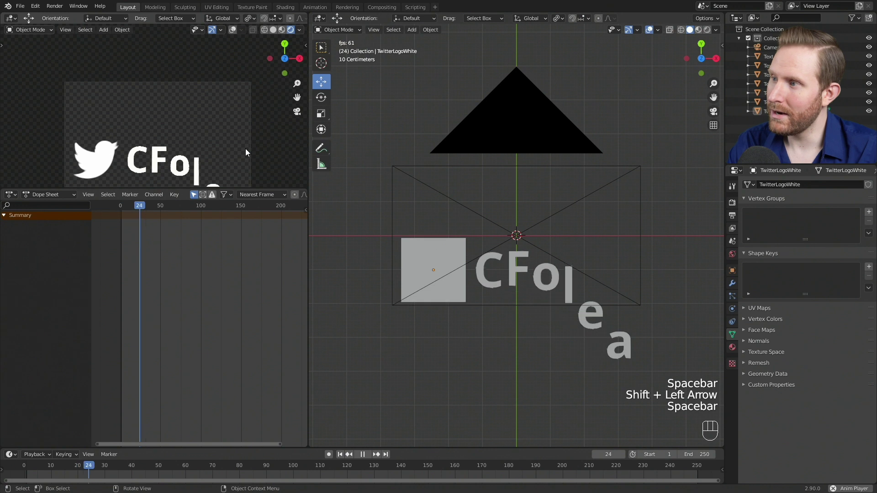
key("space")
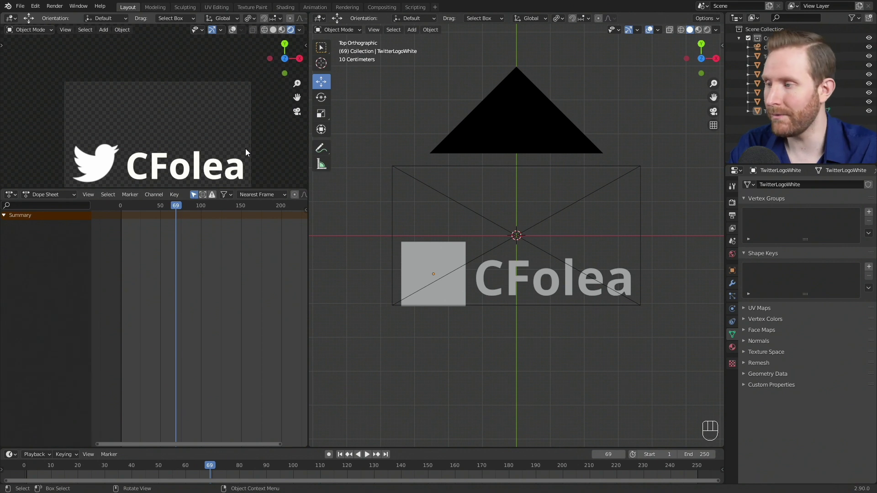
key("shift+Left")
key("space")
key("space")
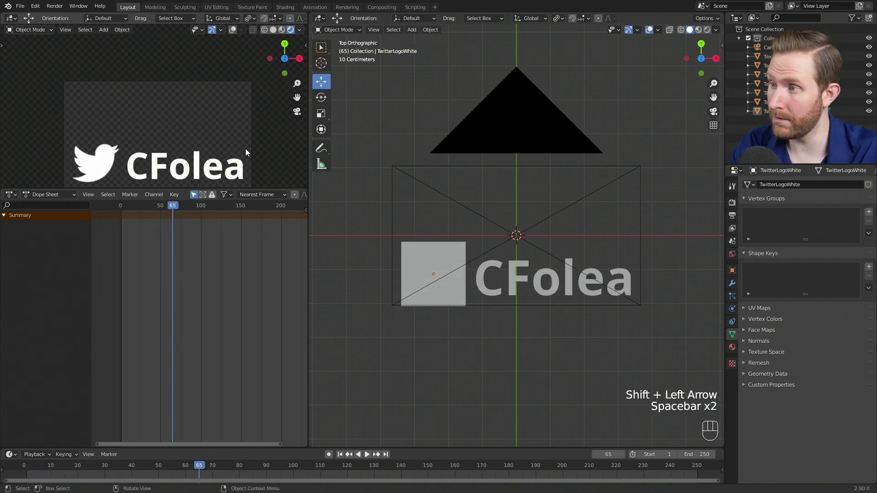
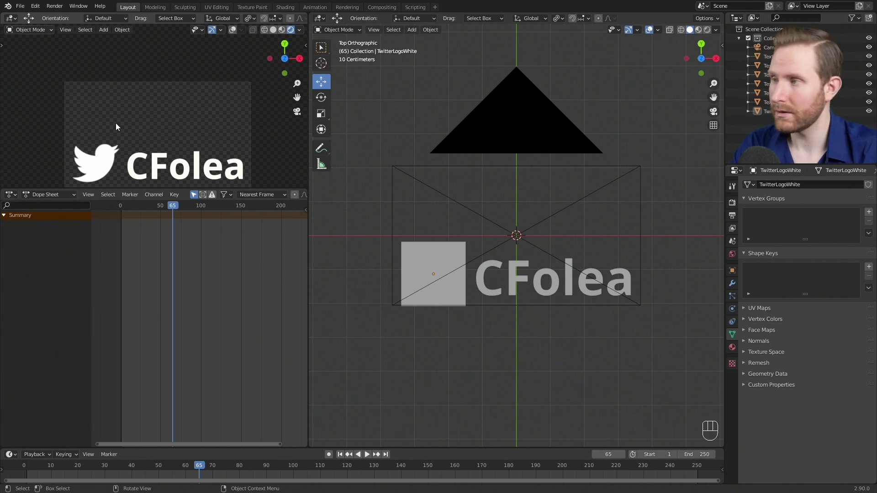
At frame 62, select the Twitter logo and all six letters and delete all their keyframes
mouse_move(193, 470)
left_mouse_down()
mouse_move(185, 464)
mouse_move(193, 463)
left_mouse_up()
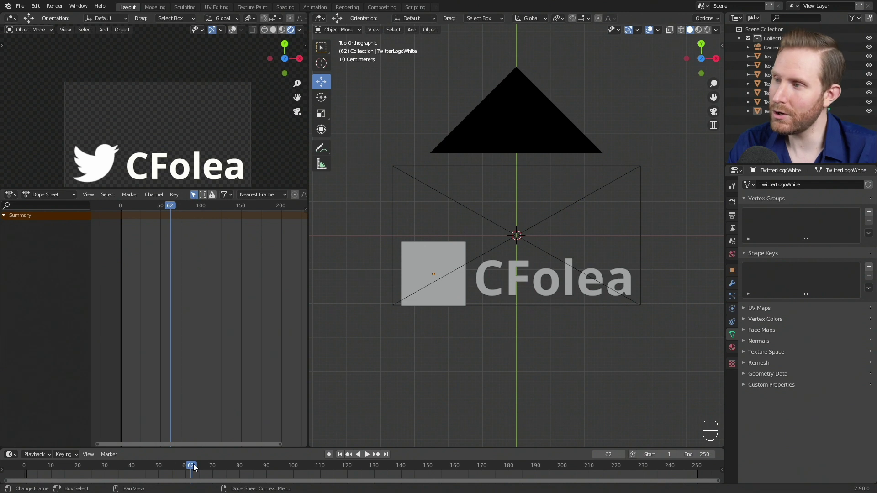
left_click(451, 246)
left_click(516, 284, "shift")
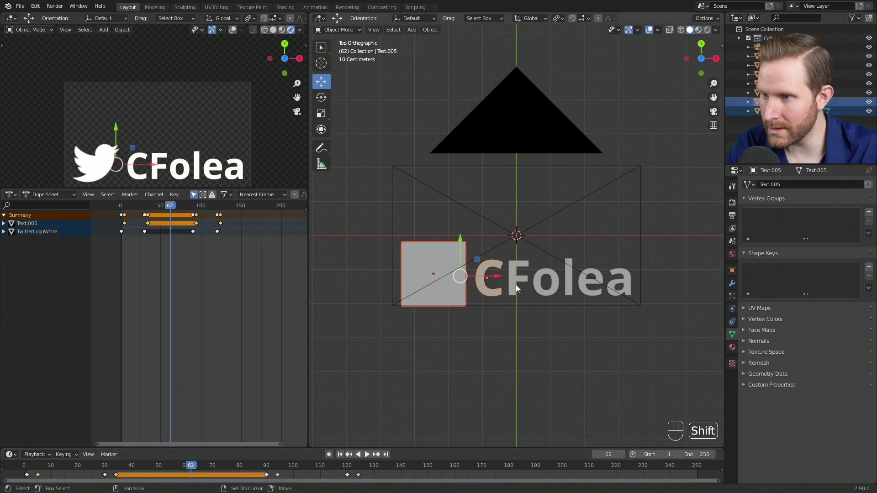
left_click(516, 284, "shift")
left_click(547, 283, "shift")
left_click(565, 291, "shift")
left_click(592, 286, "shift")
left_click(627, 282, "shift")
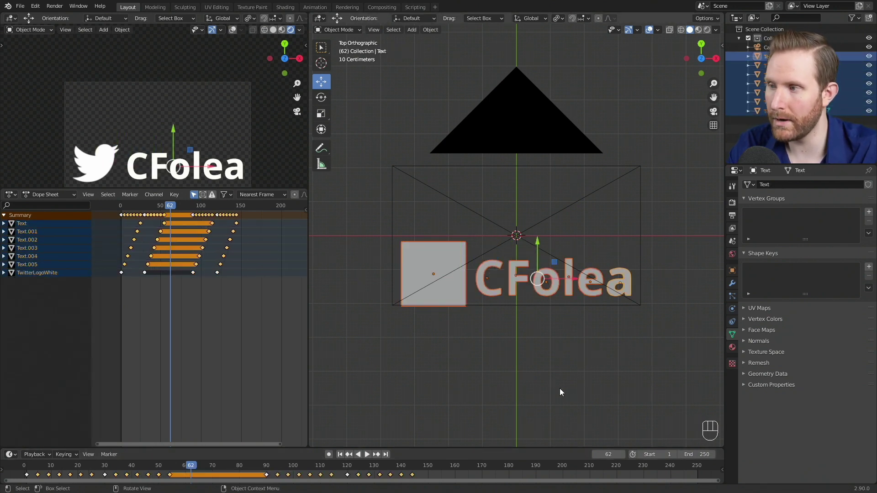
key("a")
key("Delete")
left_click(185, 251)
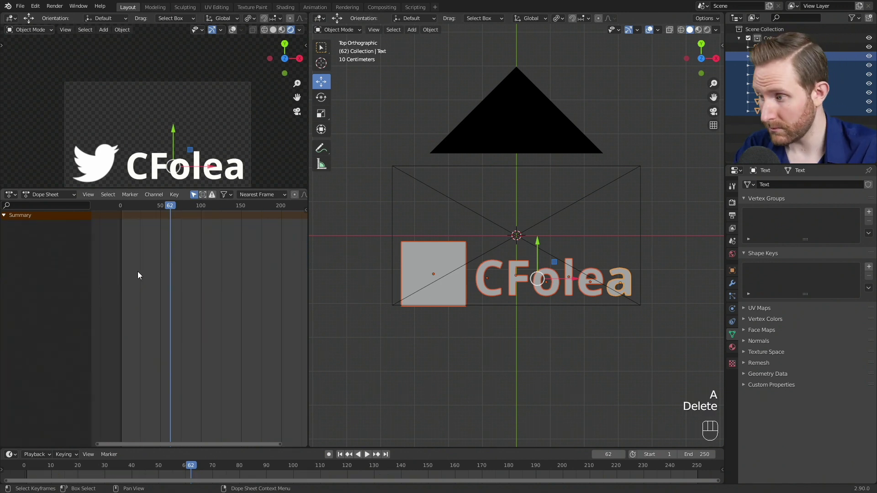
Insert a Scale keyframe for the Twitter logo and all six letters at frame 30
left_click(105, 465)
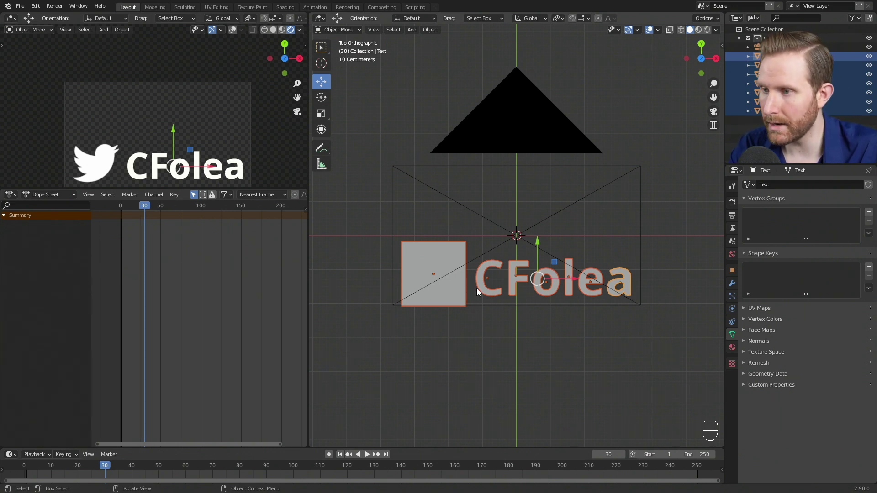
key("i")
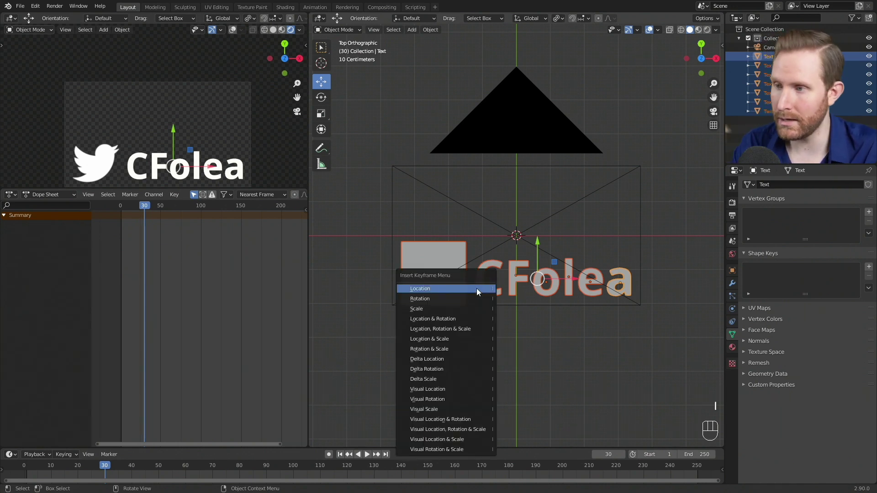
left_click(458, 309)
At frame 1, scale the logo and letters to 0 and insert a Scale keyframe
key("shift")
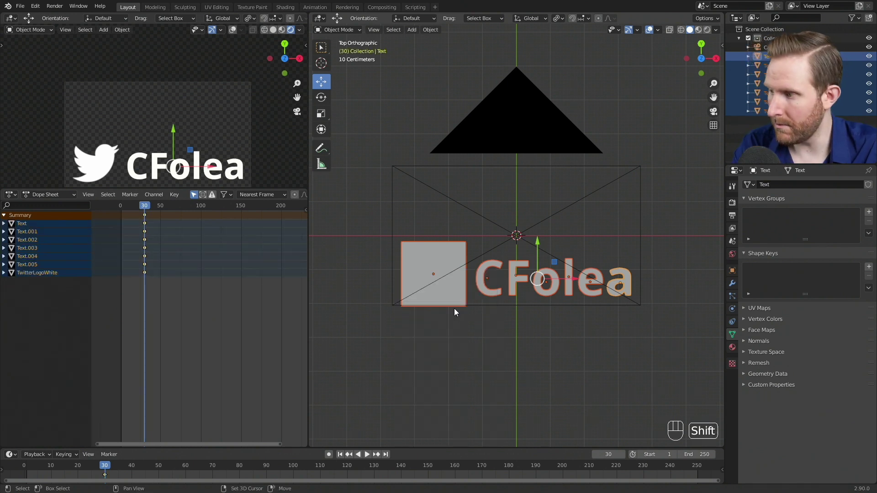
key("shift+Left")
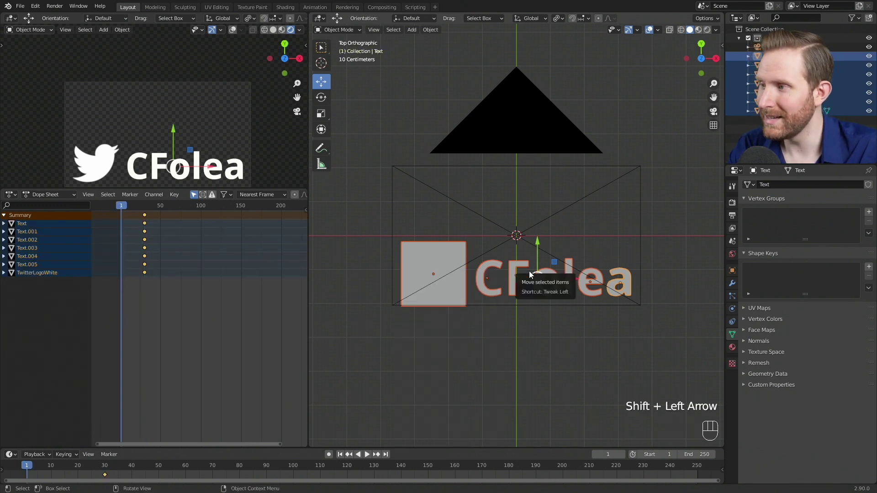
key("i")
left_click(528, 271)
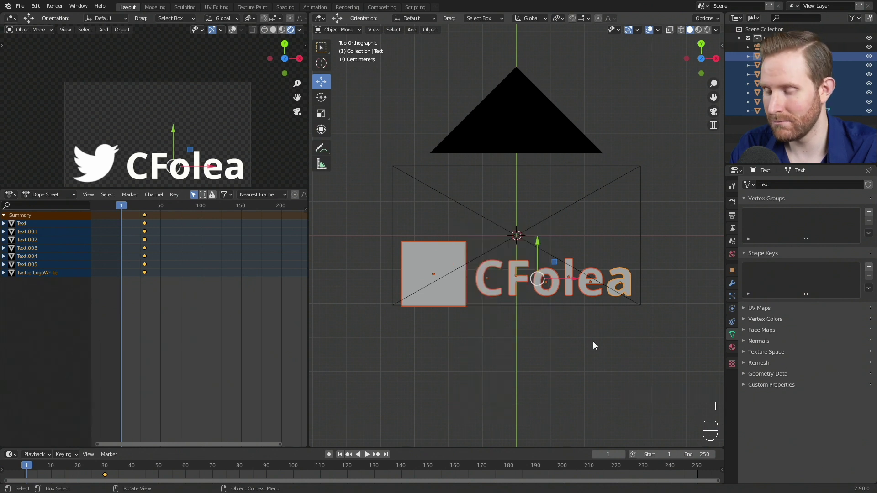
key("s")
key("0")
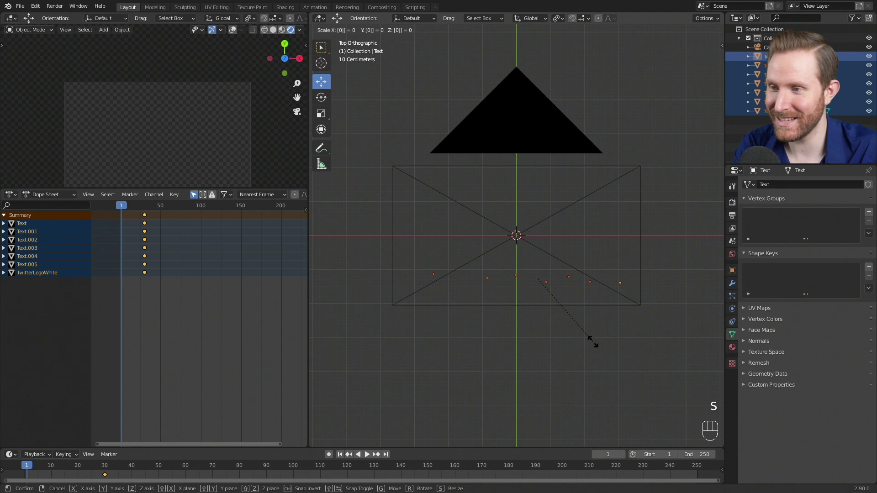
left_click(592, 341)
key("i")
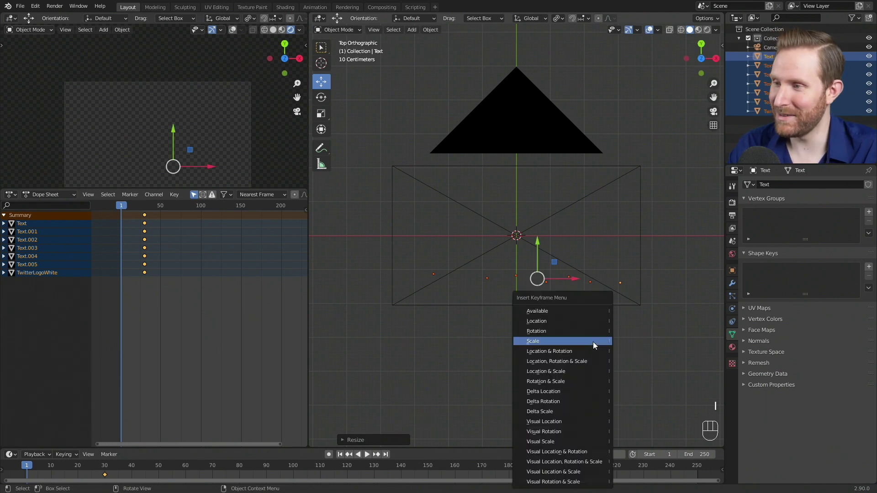
left_click(593, 342)
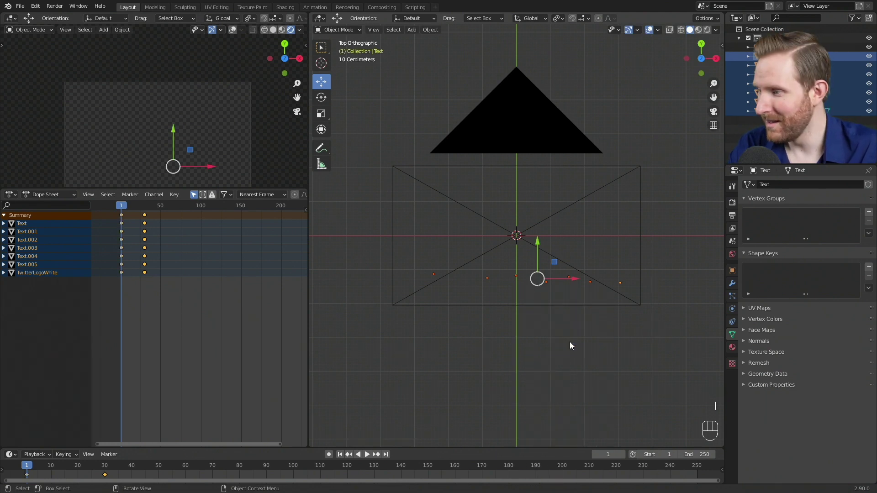
Play the new scale-up entrance of the logo and letters from frame 1
key("space")
left_click(27, 466)
key("space")
key("space")
Insert a Scale keyframe at frame 90 with the logo and letters at full size
left_click(105, 466)
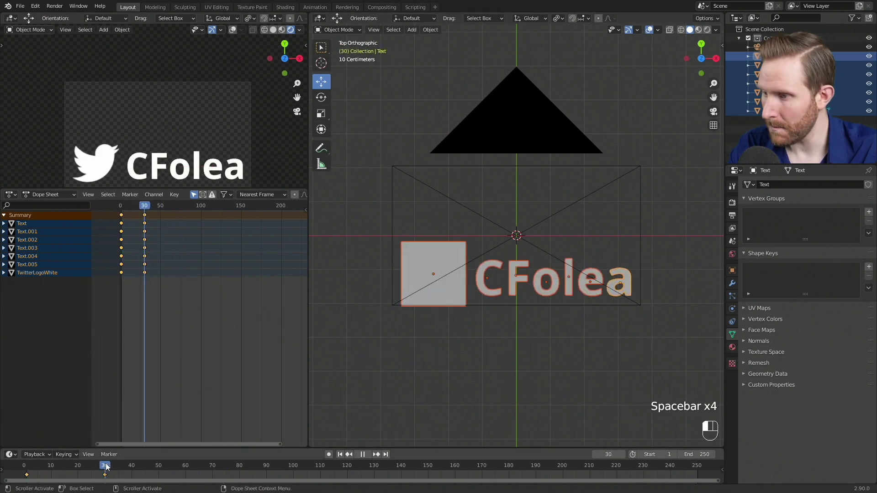
left_click_drag(106, 465, 267, 473)
key("i")
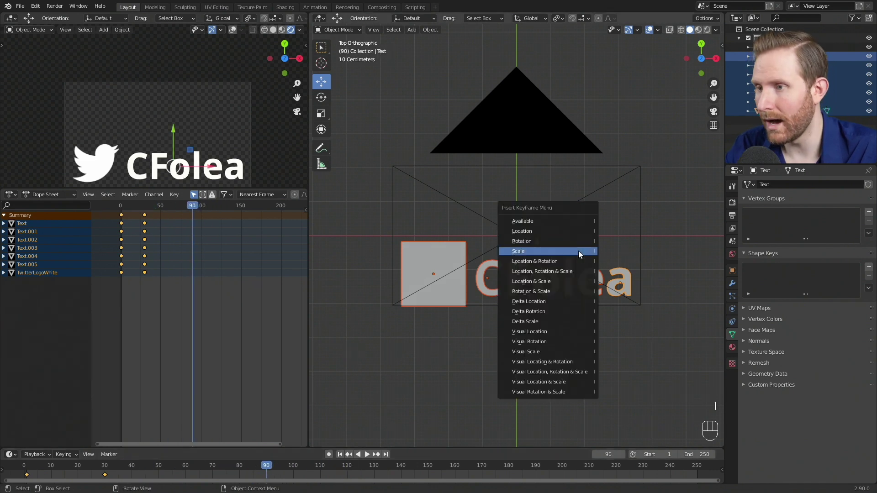
left_click(578, 251)
At frame 120, scale the logo and letters to 0 and insert a Scale keyframe for the exit
key("space")
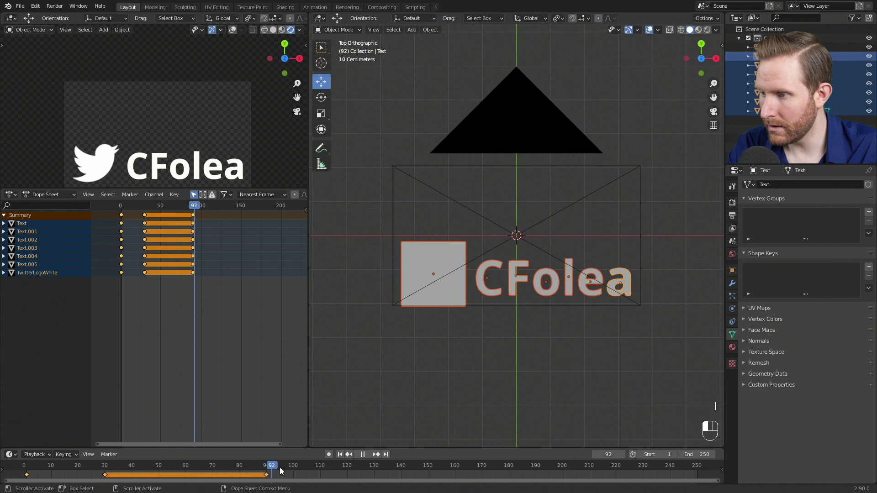
key("space")
key("s")
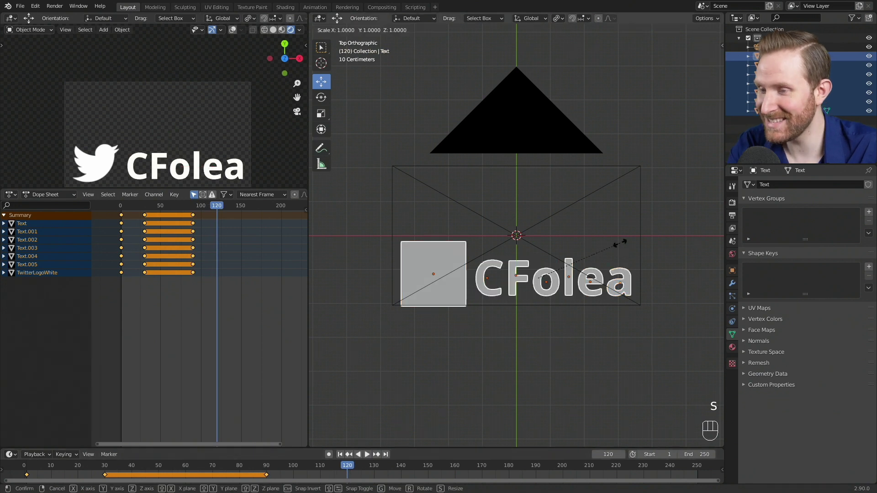
key("0")
key("Return")
key("i")
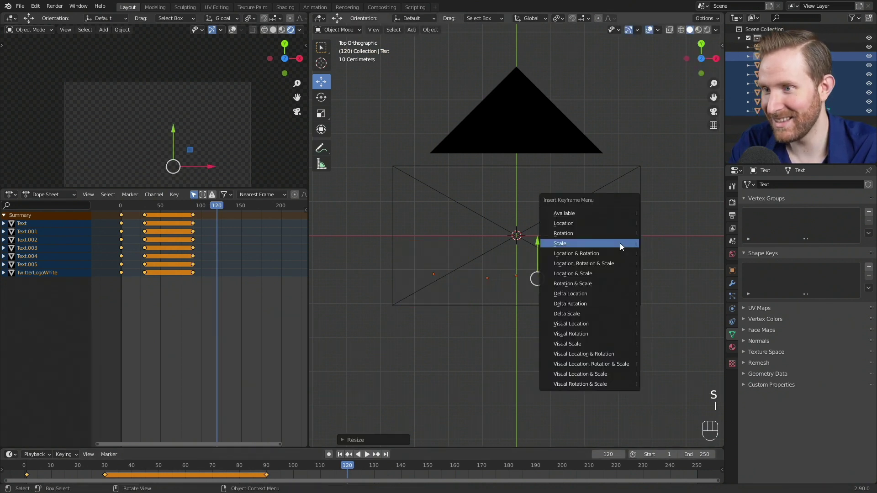
left_click(621, 245)
Play back the scale animation and place the playhead at frame 13
key("space")
key("space")
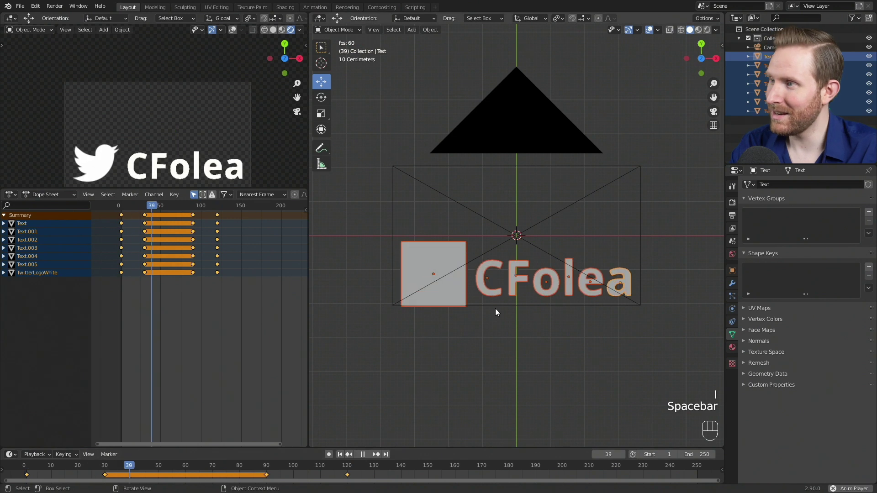
left_click(57, 465)
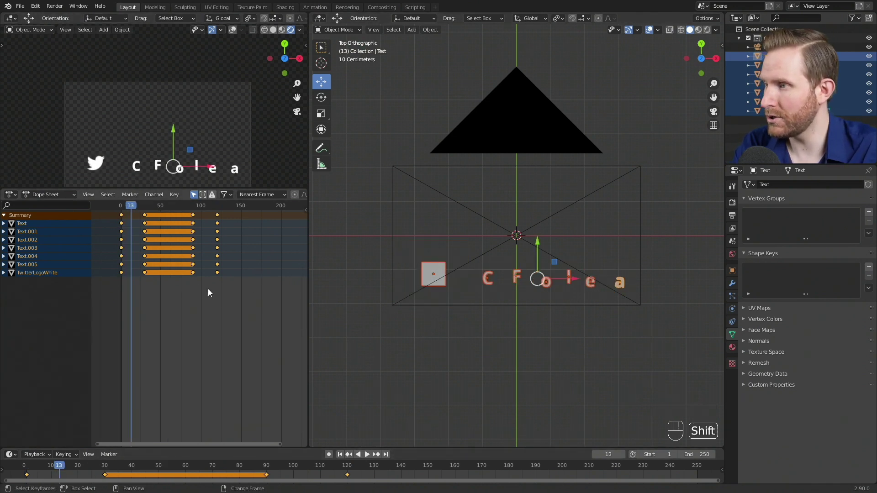
Switch the Dope Sheet area to the Graph Editor and box-select only the frame 1 keyframes of all scale curves
key("shift+F6")
left_click(10, 194)
left_click(121, 248)
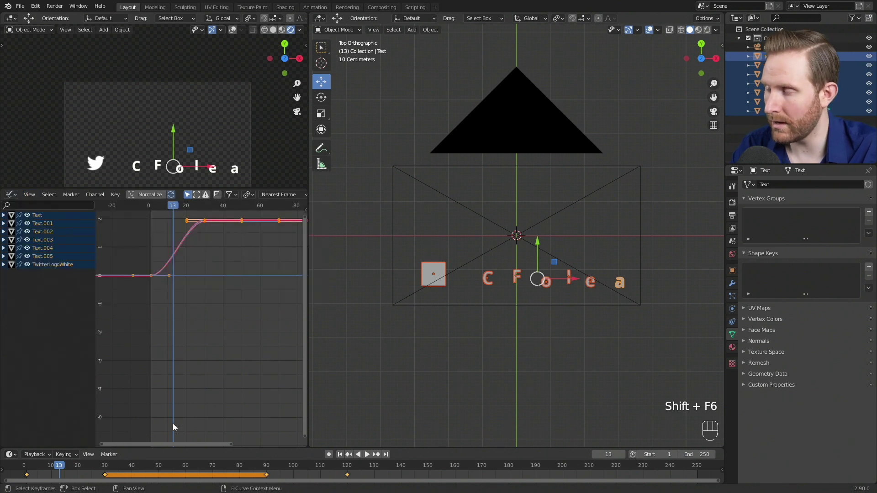
scroll(193, 287, "up", 1)
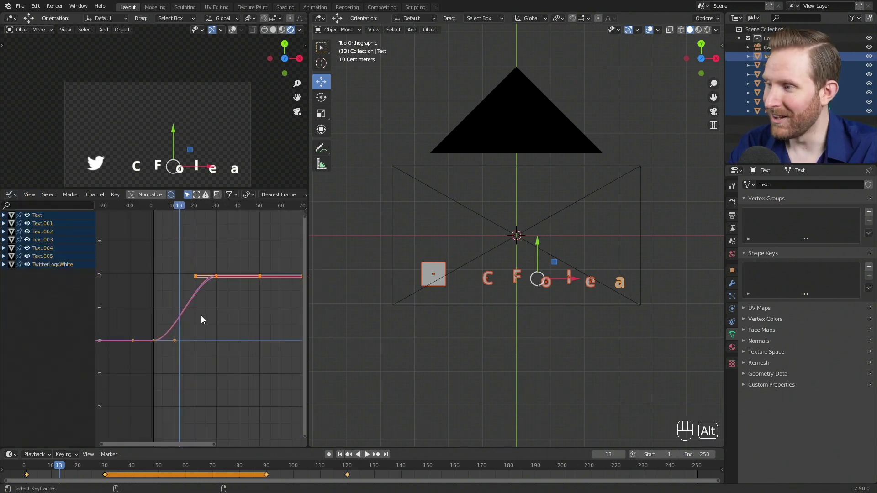
key("alt+a")
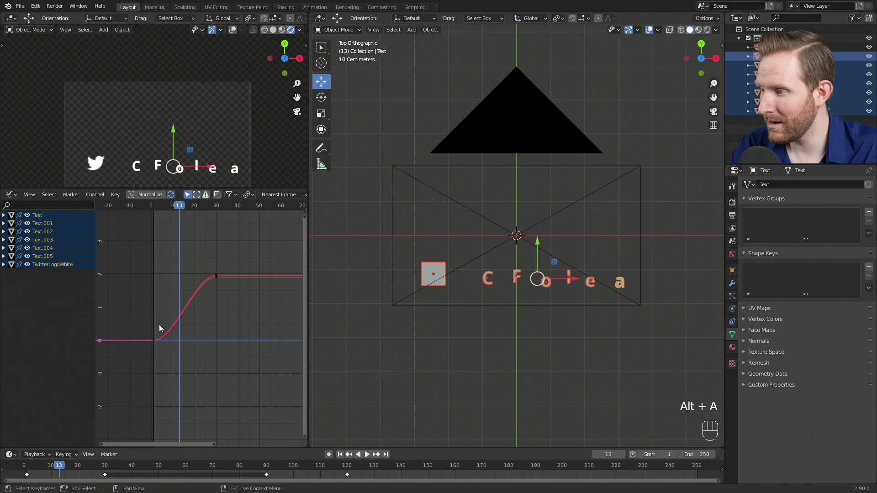
key("b")
left_click_drag(149, 319, 185, 384)
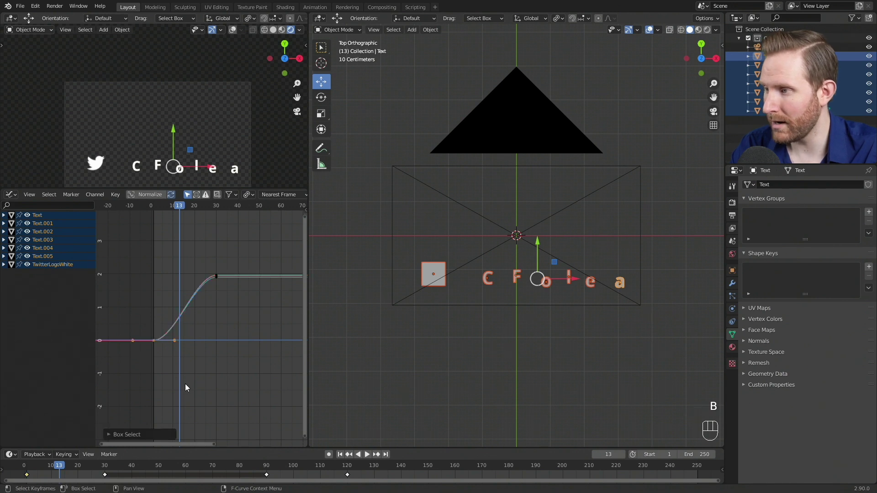
Rotate the frame 1 curve handles to a steep upward angle and lengthen them about 5 times so the scale overshoots
key("r")
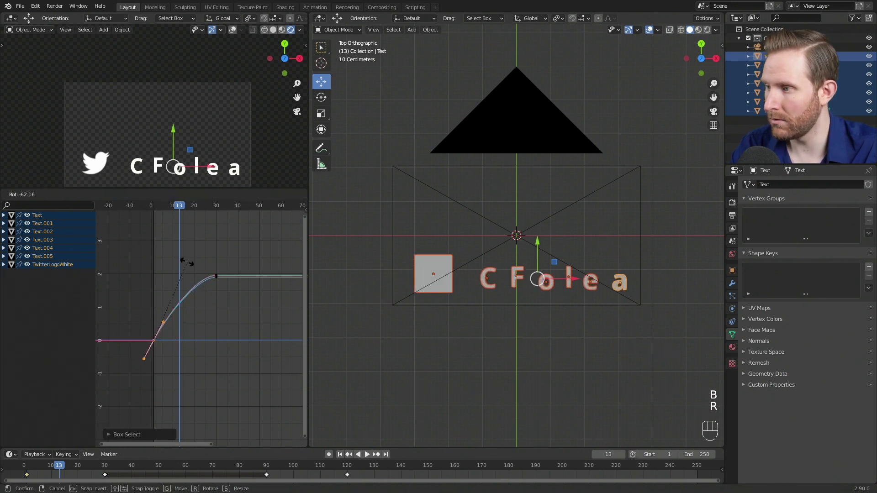
left_click(166, 254)
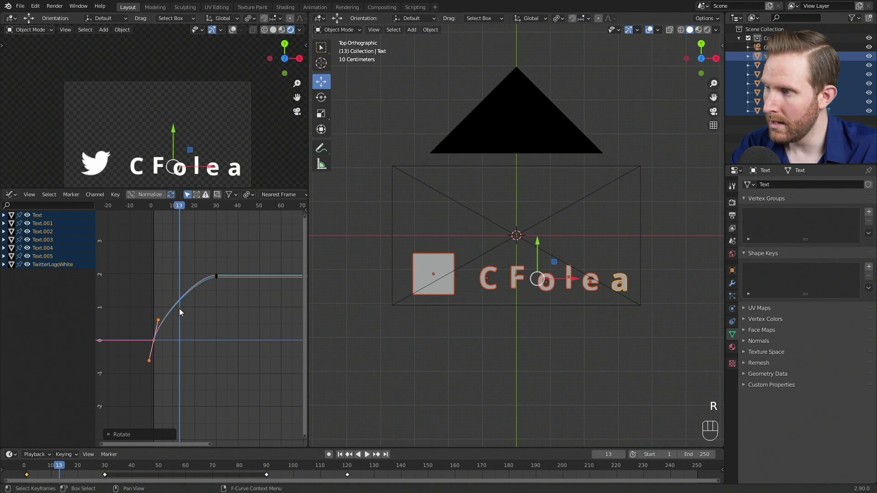
key("s")
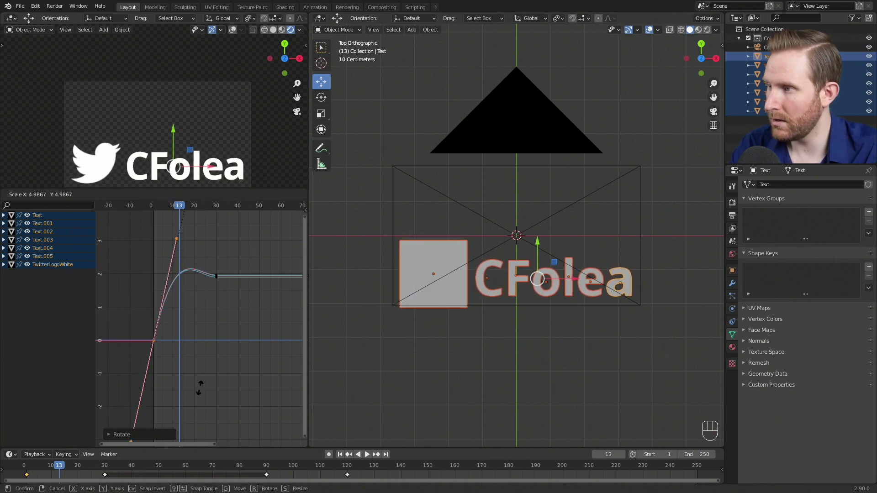
left_click(205, 380)
At frame 19, lengthen the frame 1 handles by a further factor of about 1.35 for a stronger overshoot
left_click_drag(182, 207, 192, 211)
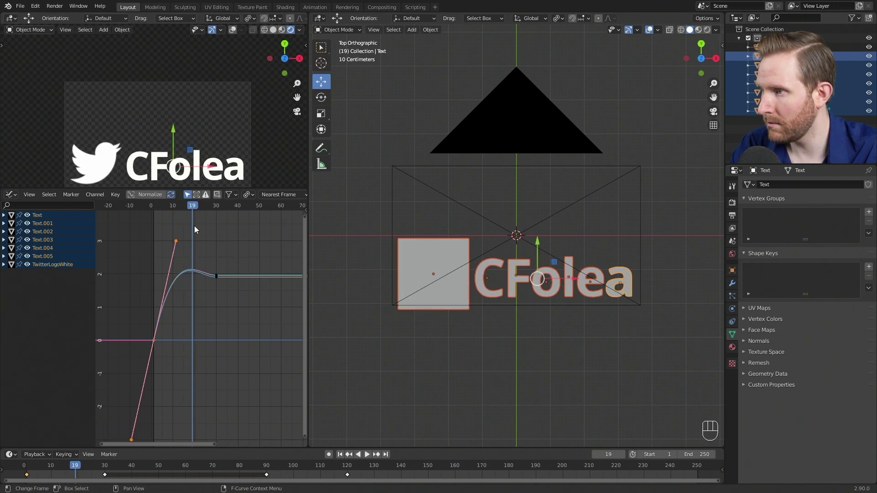
key("s")
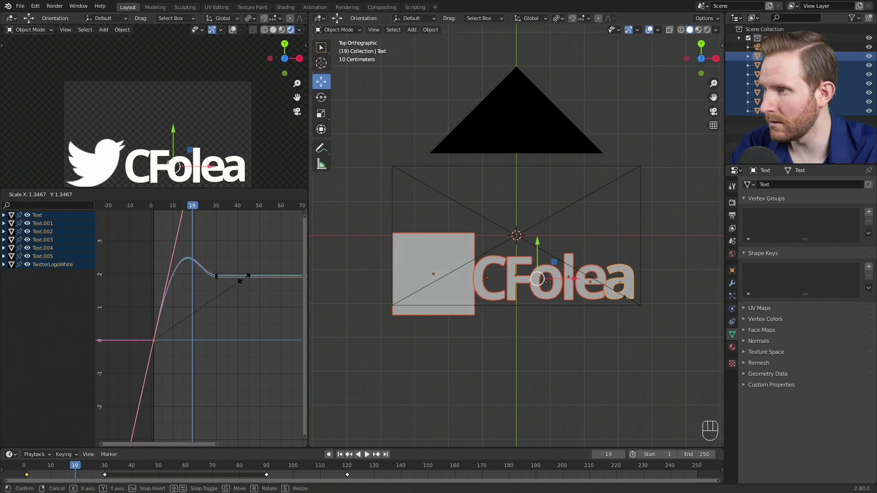
left_click(240, 278)
Replay the animation several times, including from frame 1, to judge the overshoot of the logo and letters
key("space")
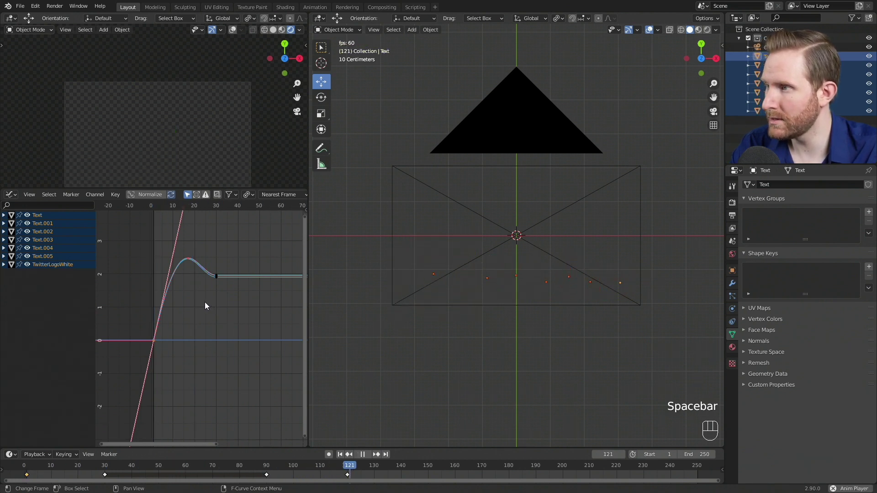
key("space")
left_click_drag(69, 468, 27, 470)
key("space")
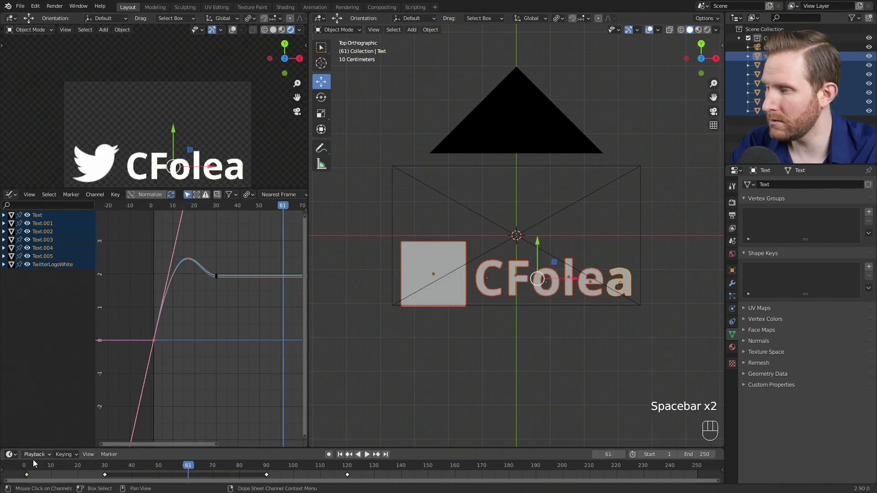
key("space")
key("space")
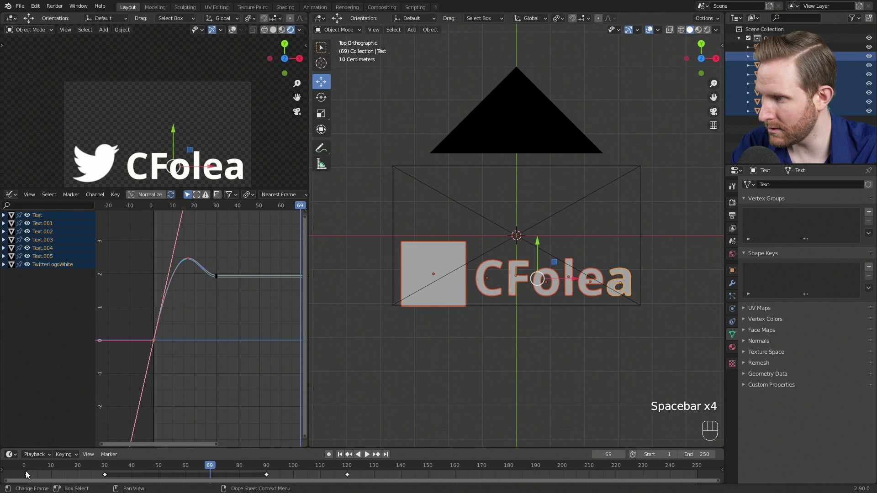
key("space")
key("space")
At frame 20, shorten the frame 1 curve handles slightly to soften the overshoot
mouse_move(86, 466)
left_mouse_down()
mouse_move(64, 465)
mouse_move(77, 465)
left_mouse_up()
key("s")
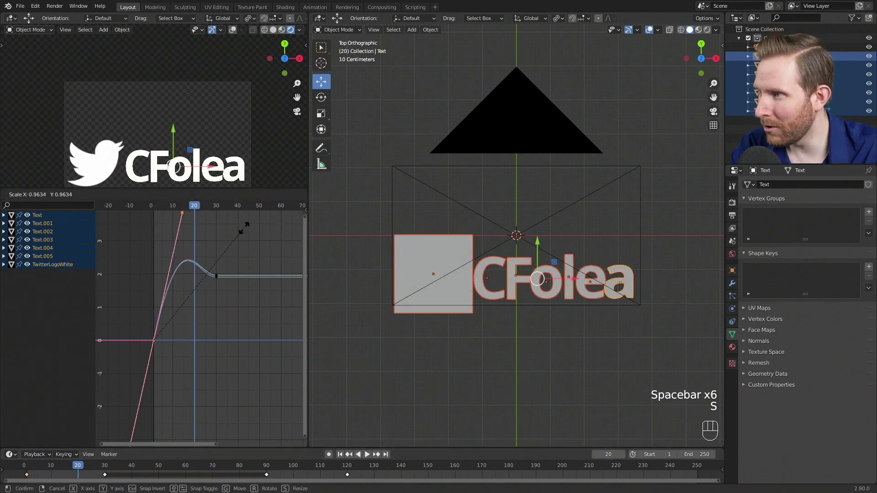
left_click(235, 236)
Play the animation again to check the softened overshoot and the exit, stopping at frame 66
key("space")
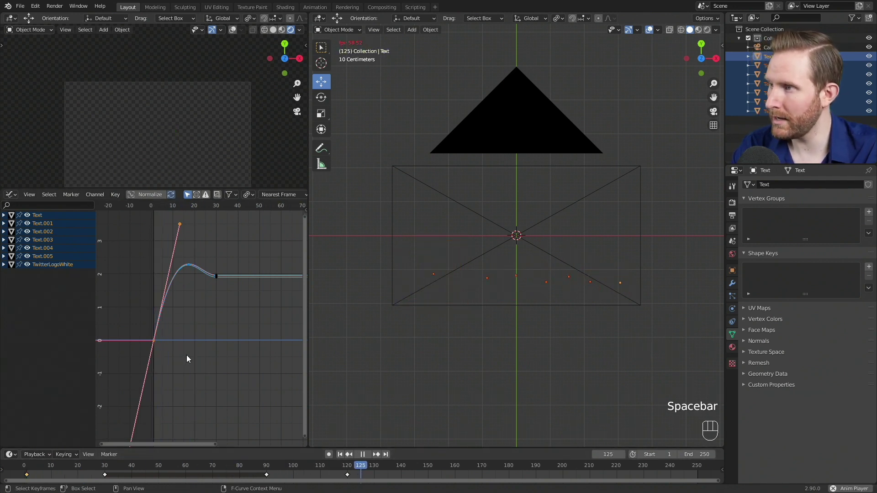
key("space")
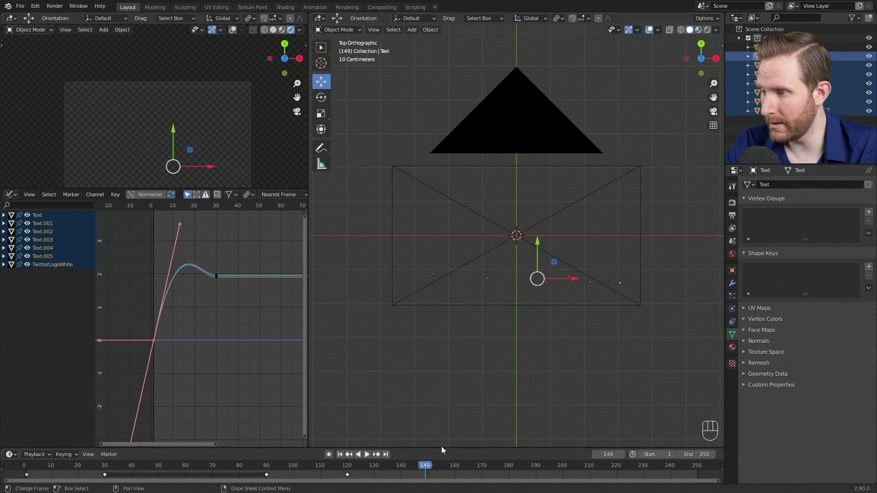
left_click_drag(201, 467, 177, 466)
key("space")
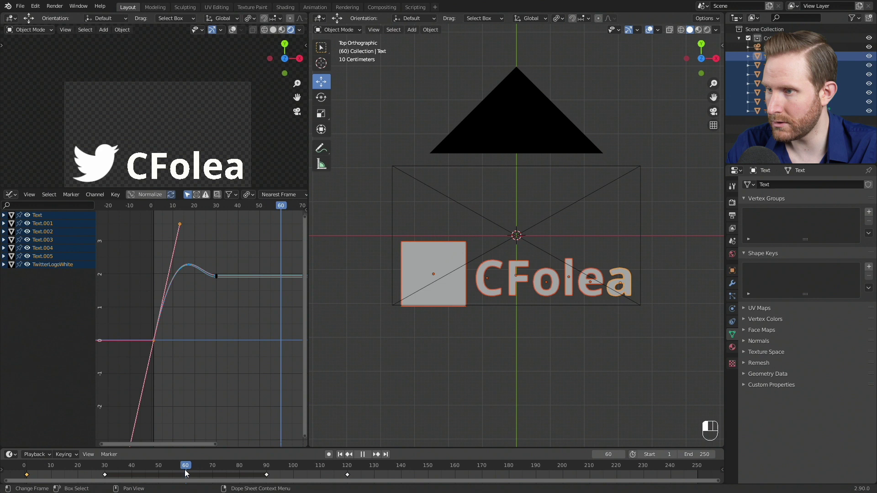
key("space")
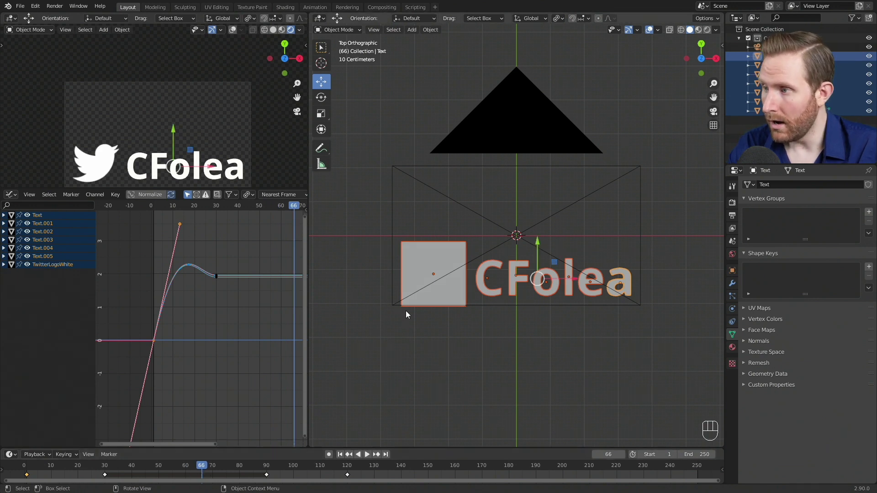
In the Dope Sheet, leave the logo out of the selection and move all keyframes of the six letters 4 frames later
left_click(10, 194)
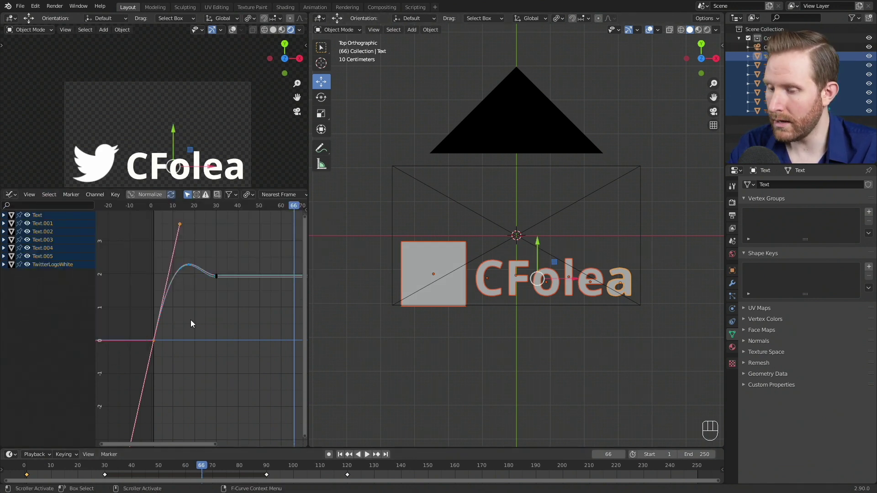
key("shift+F12")
left_click(7, 196)
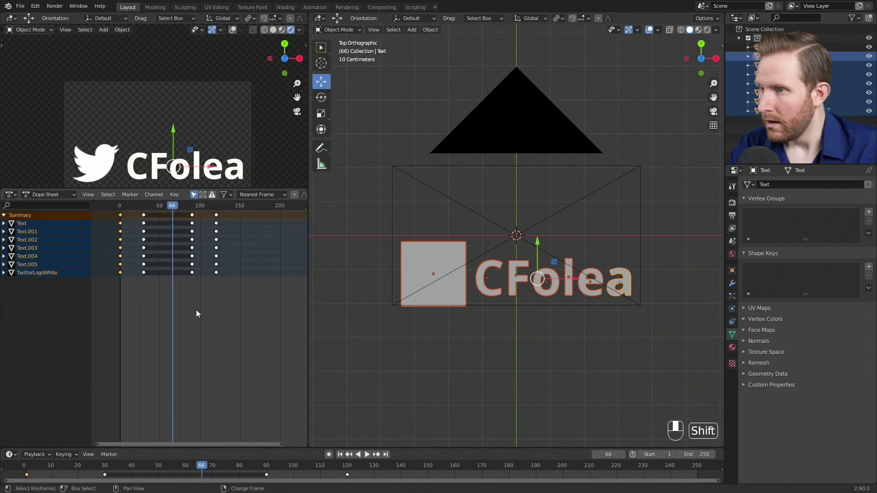
key("b")
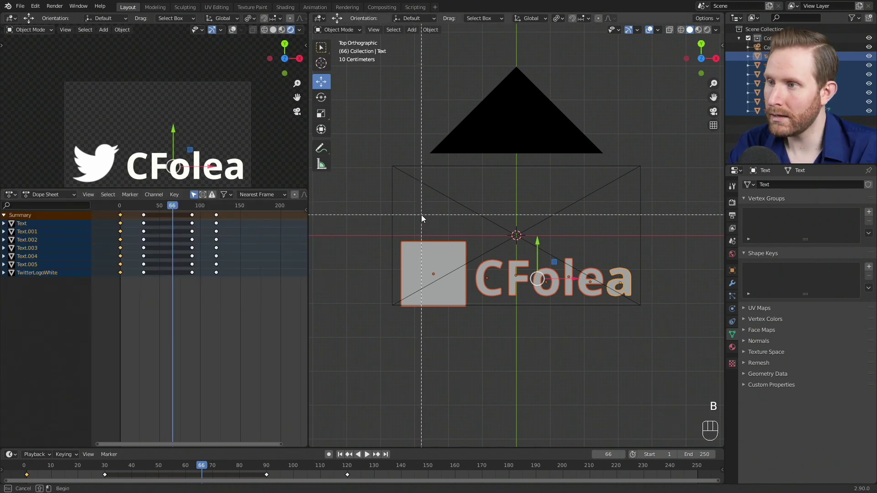
middle_click_drag(410, 199, 433, 388)
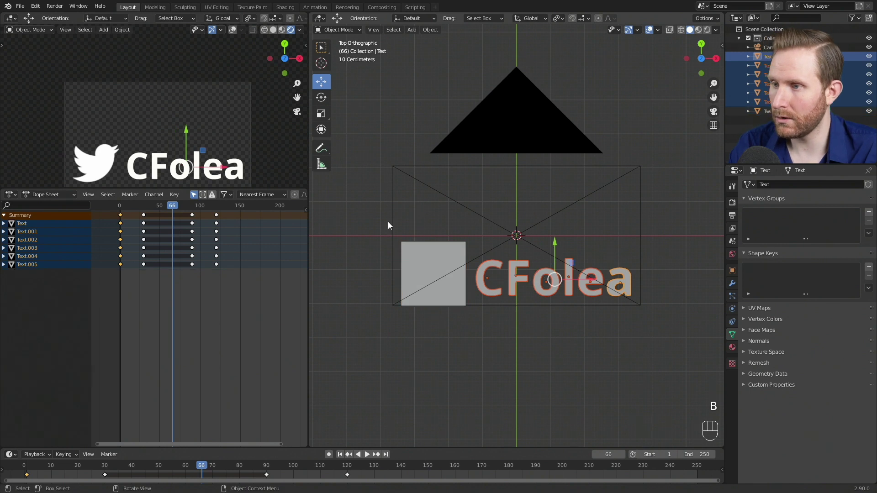
key("a")
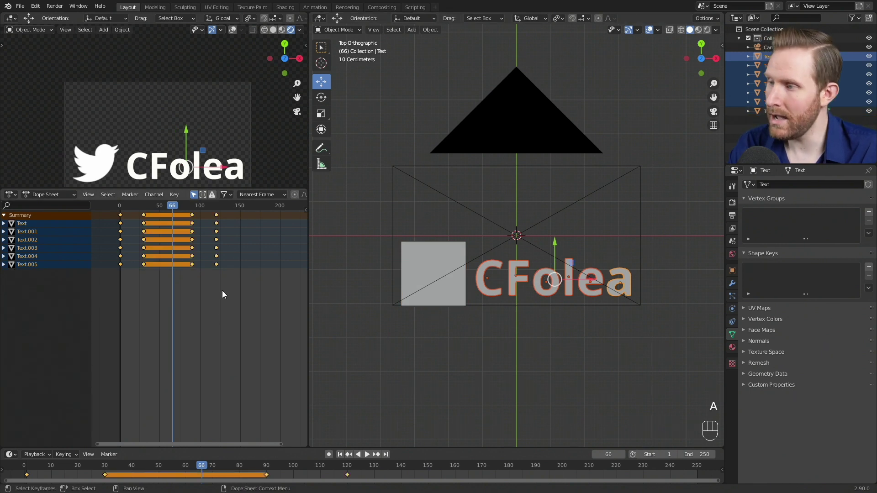
key("g")
left_click(226, 294)
Deselect the first and second letters in turn, moving the remaining letters' keyframes another 4 frames later each time
key("b")
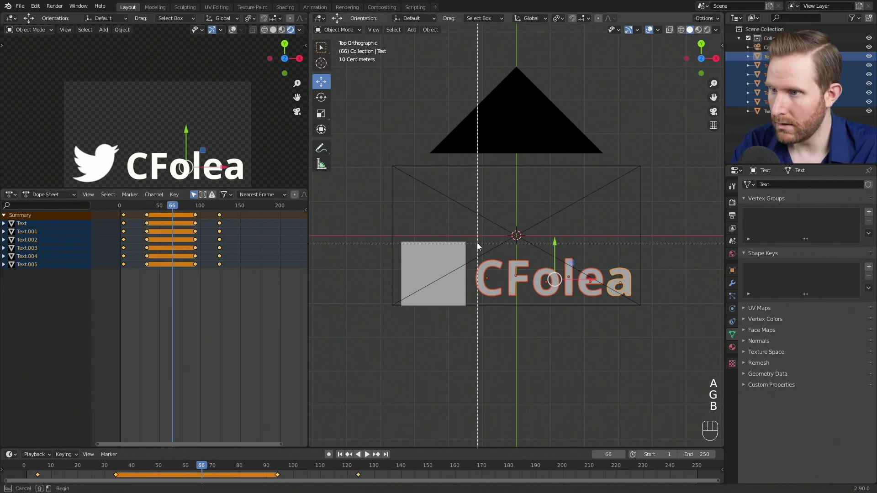
middle_click_drag(478, 247, 507, 303)
key("g")
left_click(198, 303)
key("b")
middle_click_drag(500, 246, 532, 303)
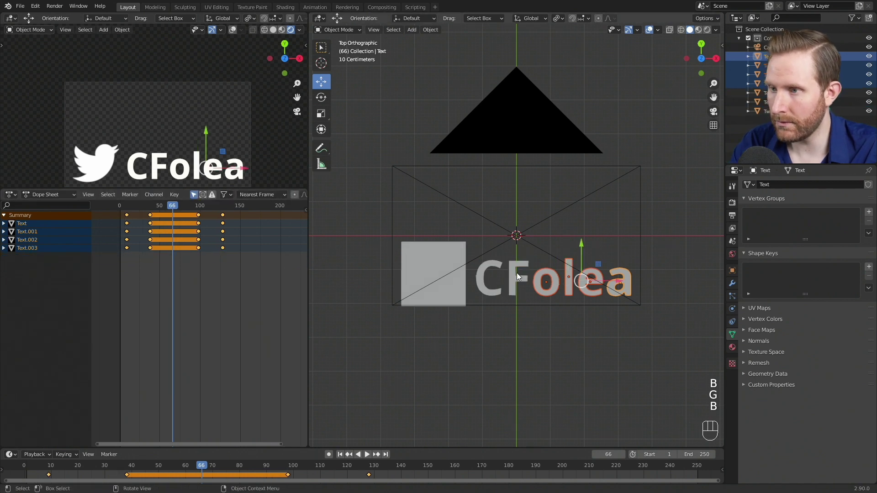
key("g")
left_click(183, 279)
Deselect the third, fourth and fifth letters in turn, moving the remaining letters' keyframes another 4 frames later each time
key("b")
middle_click_drag(530, 249, 562, 304)
key("g")
left_click(210, 249)
key("b")
middle_click_drag(560, 251, 589, 303)
key("g")
left_click(221, 256)
key("b")
middle_click_drag(583, 254, 614, 303)
type("g4")
left_click(228, 269)
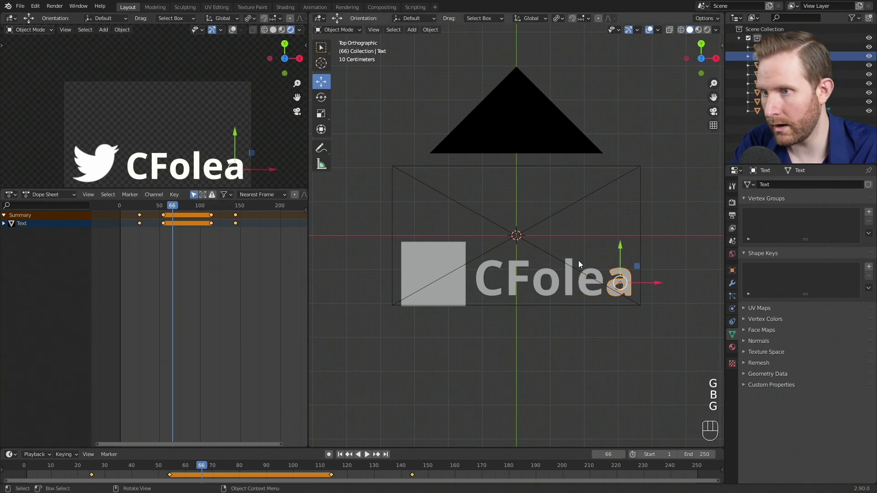
Play the animation from the start to check the stagger, and scrub back to frame 107 in the exit
left_click(32, 464)
key("space")
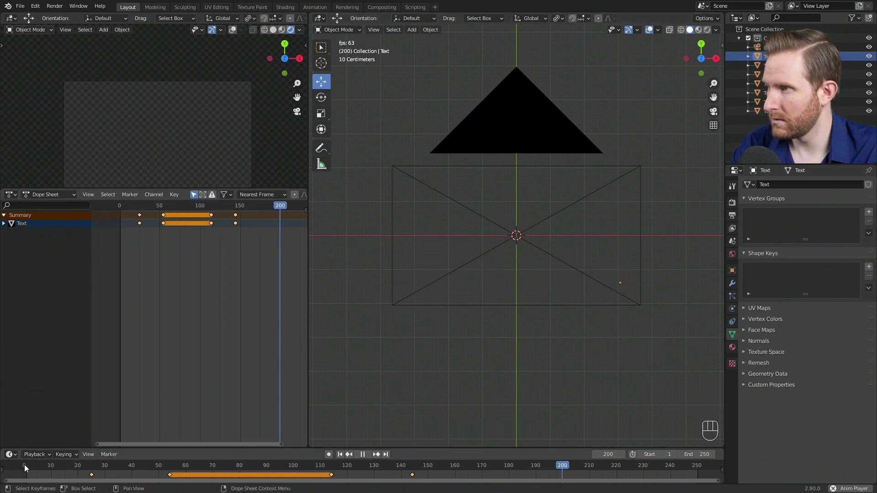
key("space")
left_click_drag(404, 464, 312, 464)
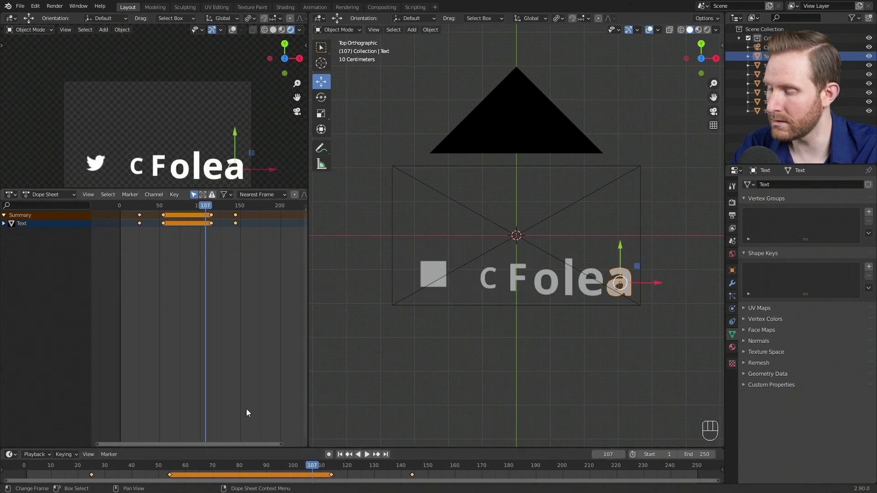
Show the exit curves of all six letters and the Twitter logo together in the Graph Editor, with no keyframes selected
key("shift+F6")
scroll(264, 294, "down", 10)
scroll(189, 296, "up", 1)
middle_click_drag(279, 303, 166, 299)
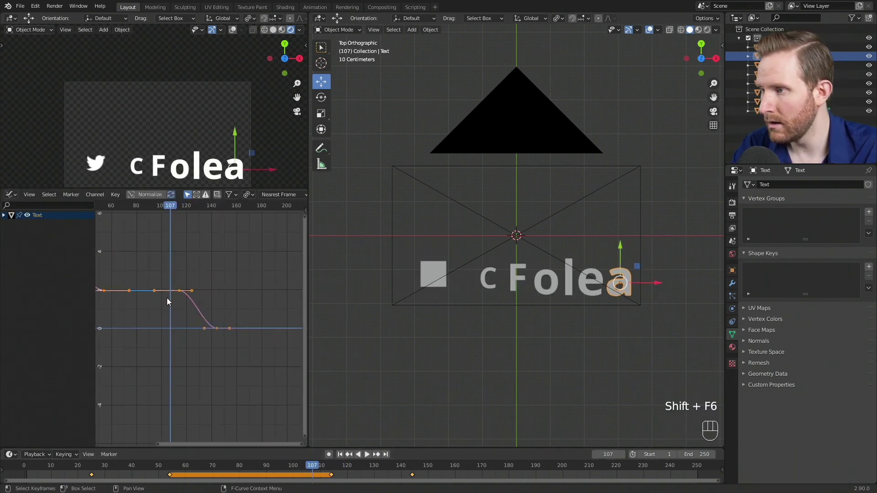
key("alt+a")
scroll(221, 314, "down", 1)
left_click(566, 286, "shift")
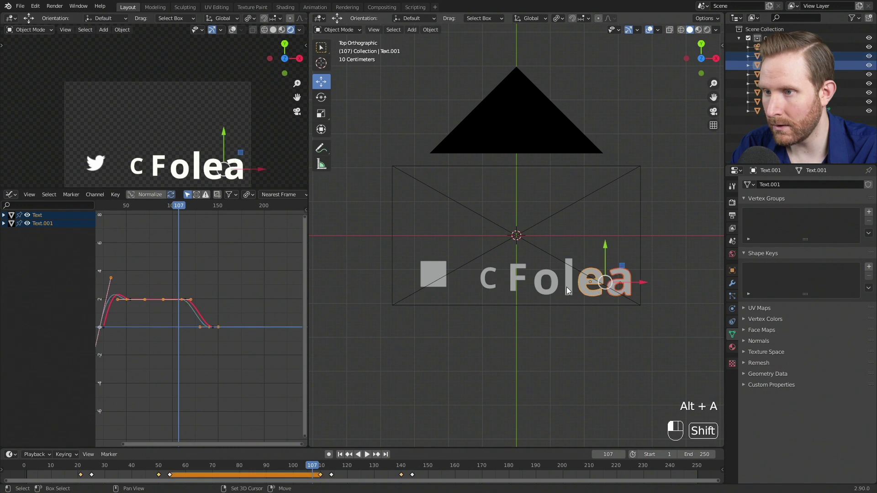
left_click(567, 284, "shift")
left_click(534, 286, "shift")
left_click(517, 279, "shift")
left_click(487, 279, "shift")
left_click(427, 273, "shift")
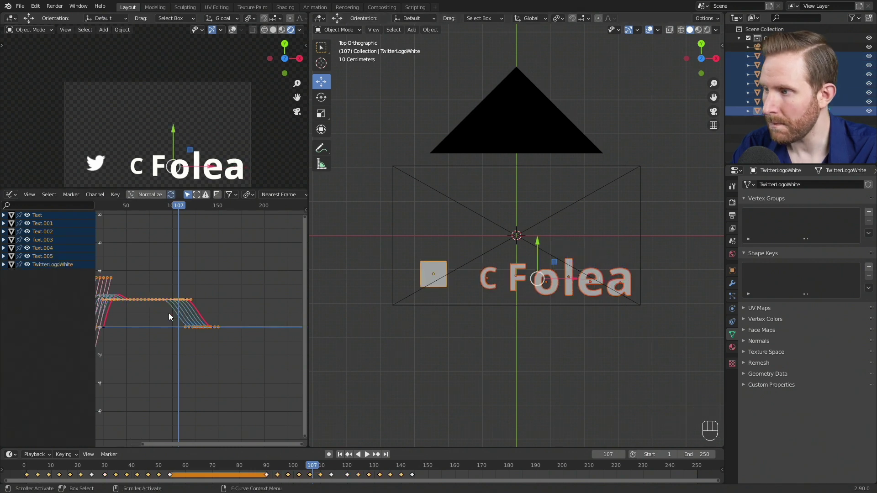
key("alt+a")
scroll(197, 313, "up", 2)
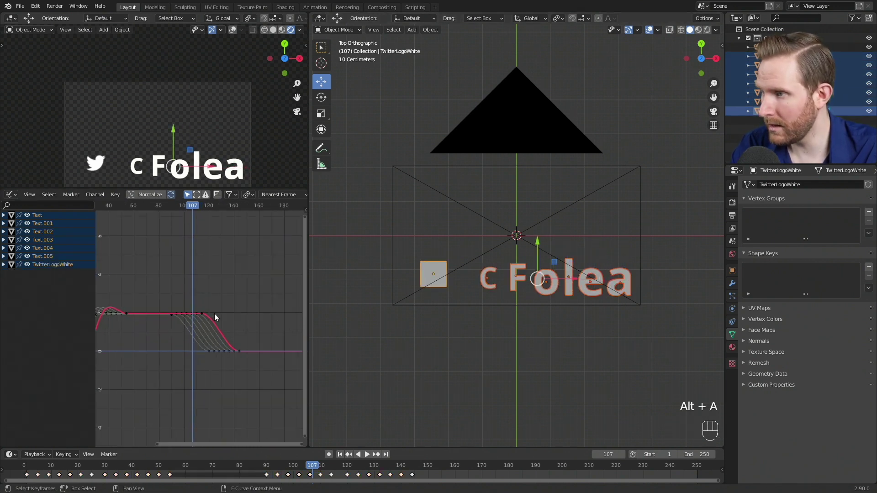
mouse_move(171, 305)
middle_mouse_down()
mouse_move(201, 304)
mouse_move(202, 314)
mouse_move(158, 305)
middle_mouse_up()
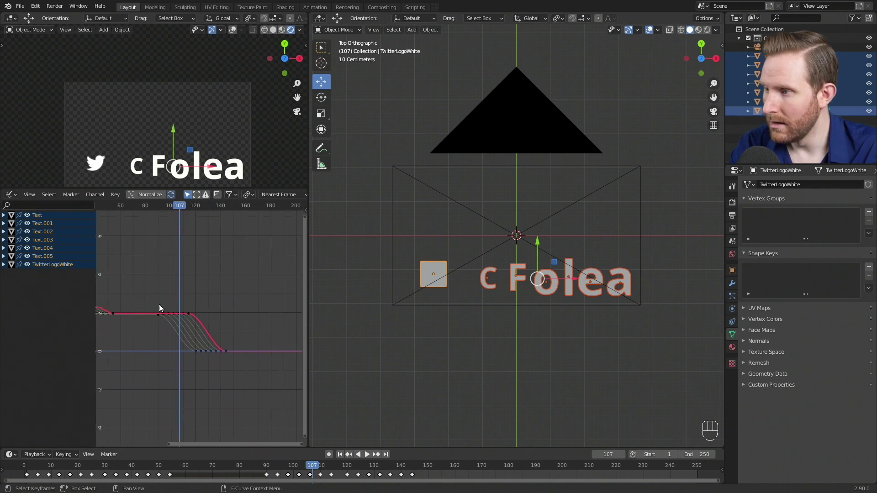
Shrink the handles of the final zero-scale keyframes so the exit curves drop sharply to zero, and clear the keyframe selection
left_click_drag(178, 345, 272, 397)
key("s")
left_click(192, 313)
key("alt+a")
Select the keyframes where the full-size hold ends and scale their curve handles to almost double length
key("b")
left_click_drag(105, 320, 207, 311)
key("s")
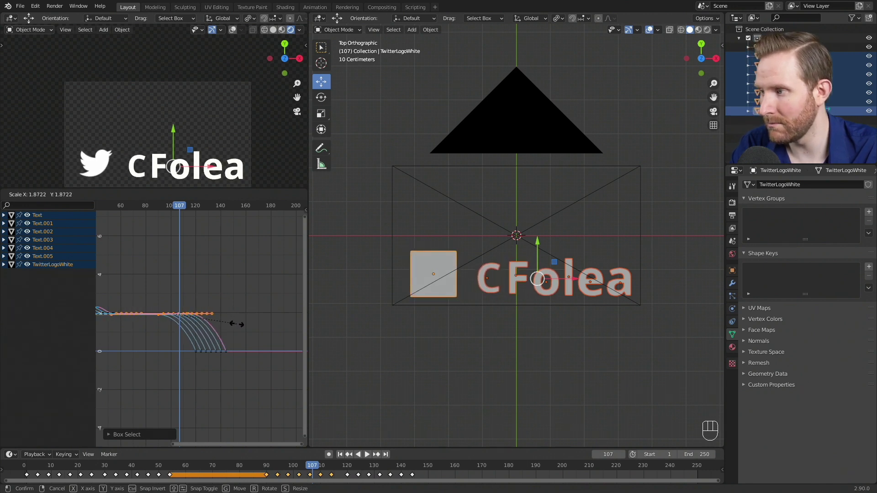
right_click(275, 329)
scroll(234, 308, "up", 2)
key("s")
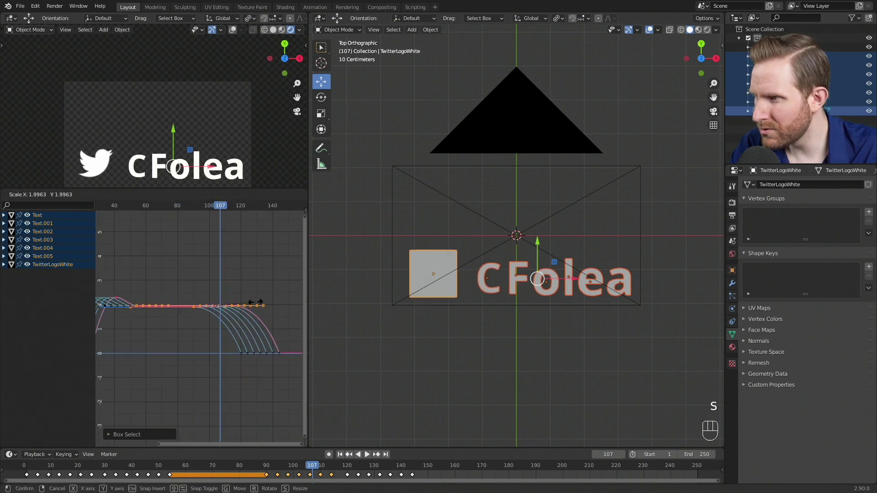
left_click(254, 302)
Deselect the earlier hold keyframes and lengthen only the exit-start handles further, so the shrink begins slowly and ends fast
key("c")
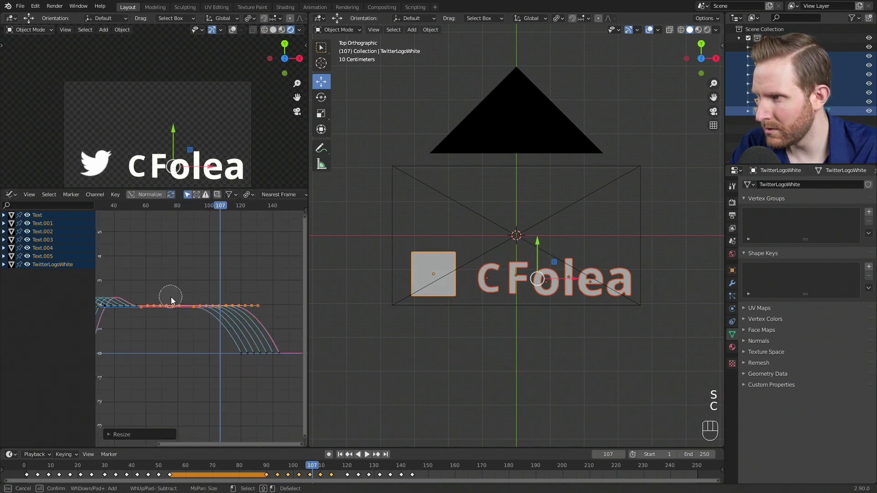
key("Escape")
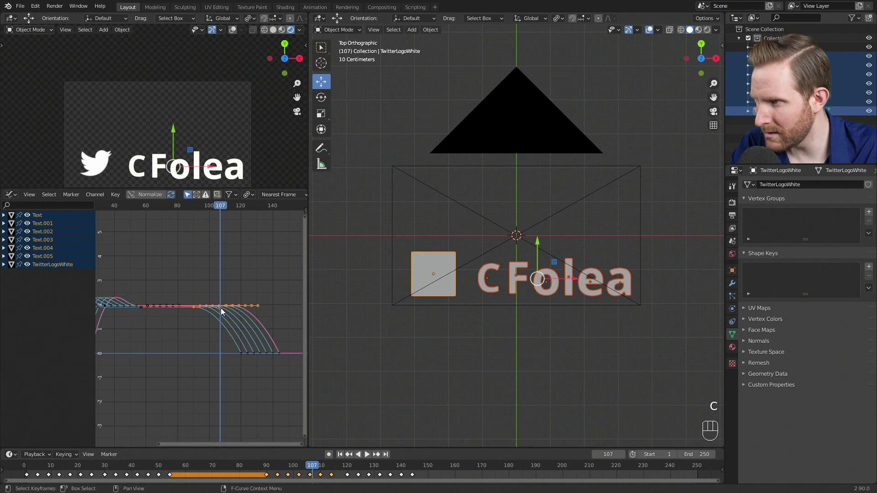
scroll(221, 307, "down", 3, "ctrl")
key("s")
right_click(216, 311)
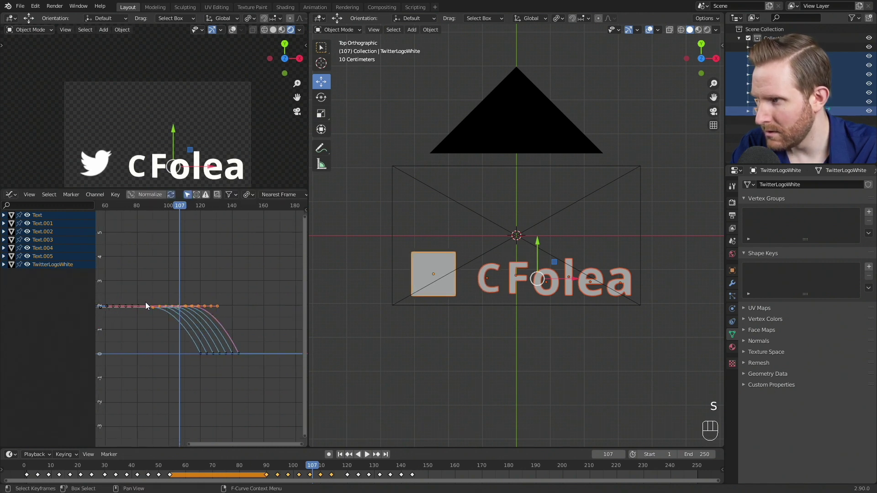
key("s")
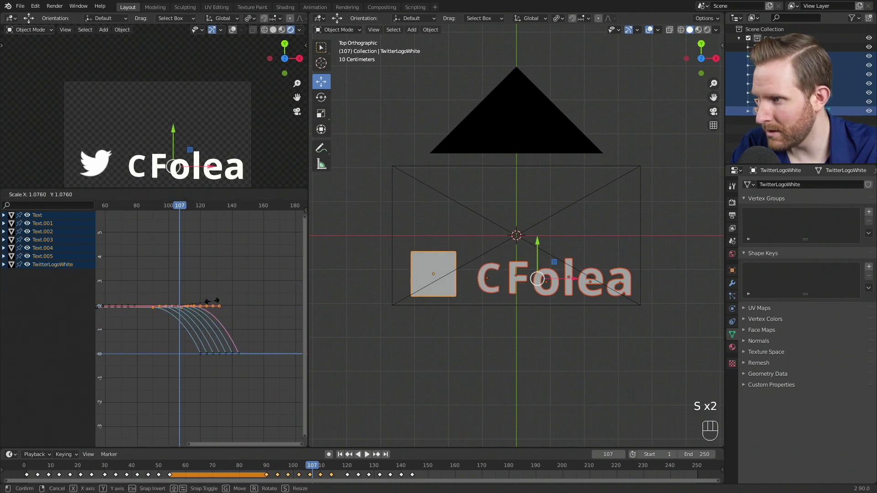
left_click(227, 307)
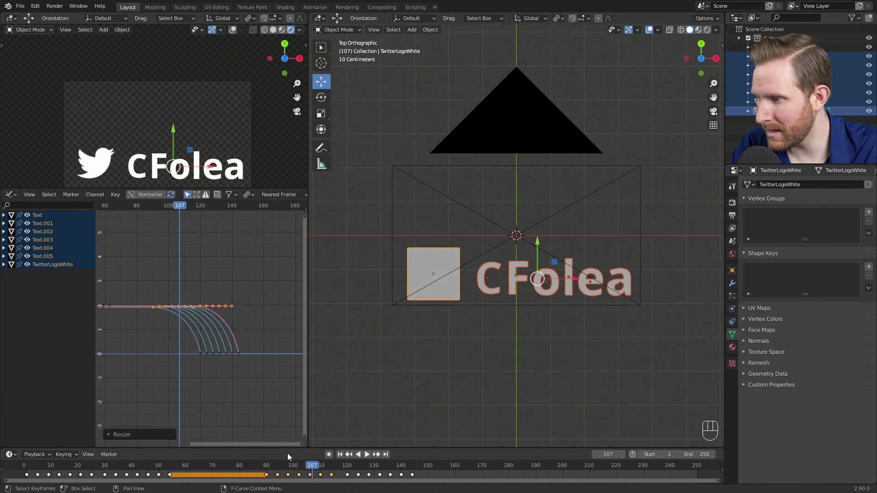
Replay the animation from the start several times to judge the staggered entrance and accelerated exit, stopping at frame 58
left_click(14, 473)
key("space")
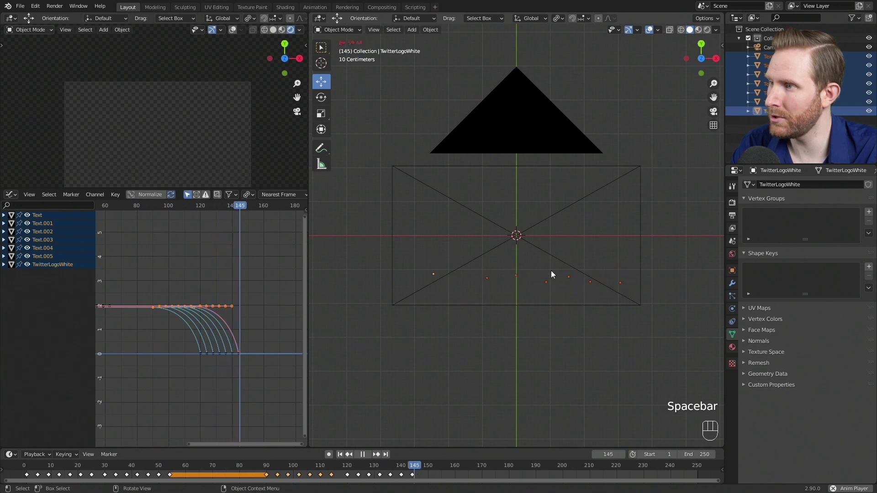
key("space")
key("space")
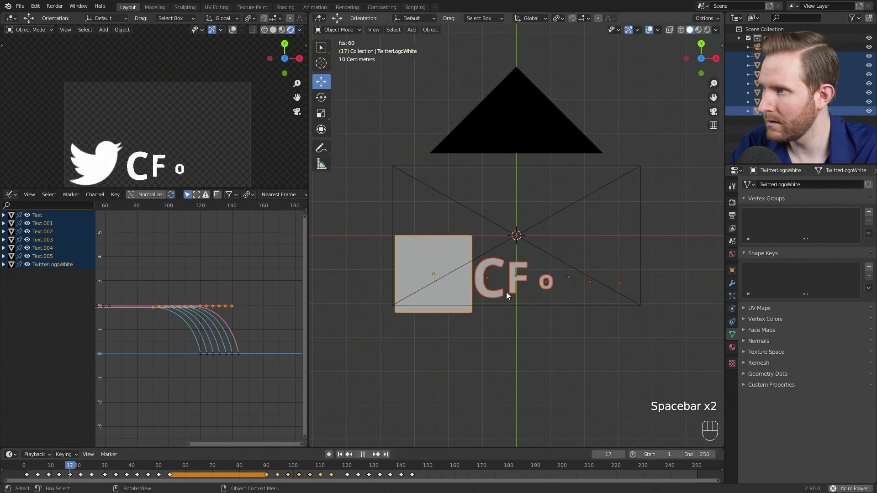
key("space")
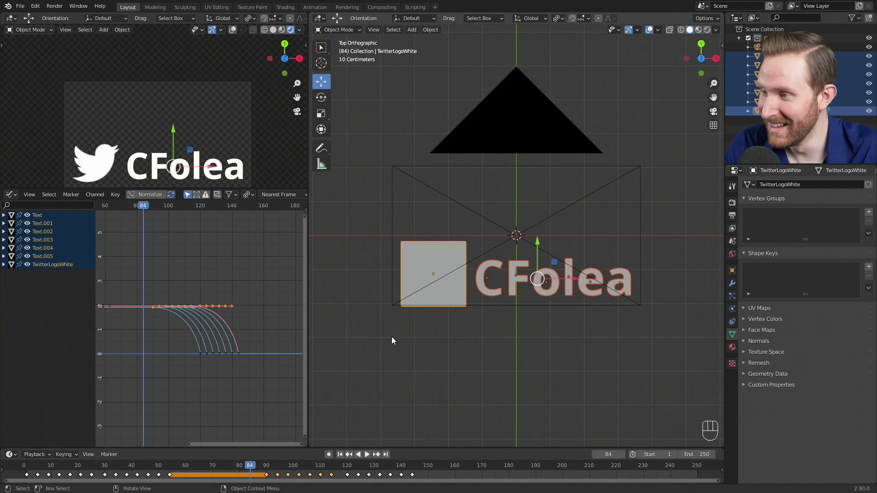
scroll(183, 335, "down", 2)
left_click(29, 466)
key("space")
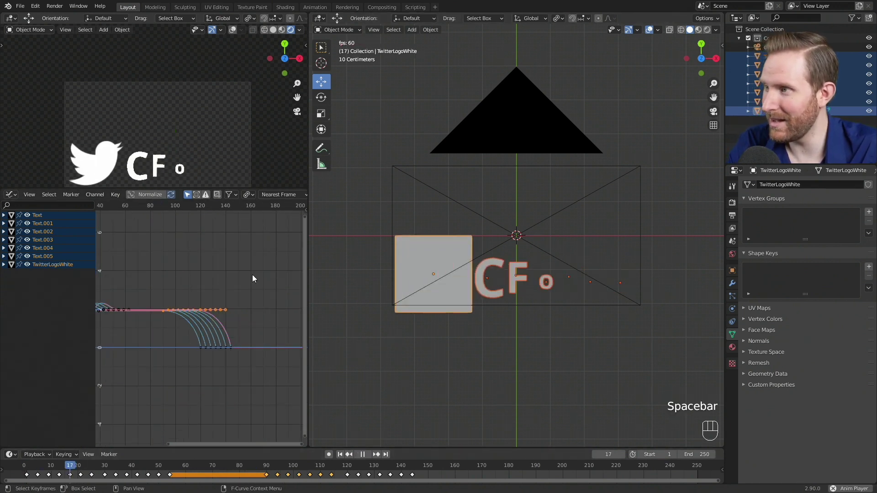
key("space")
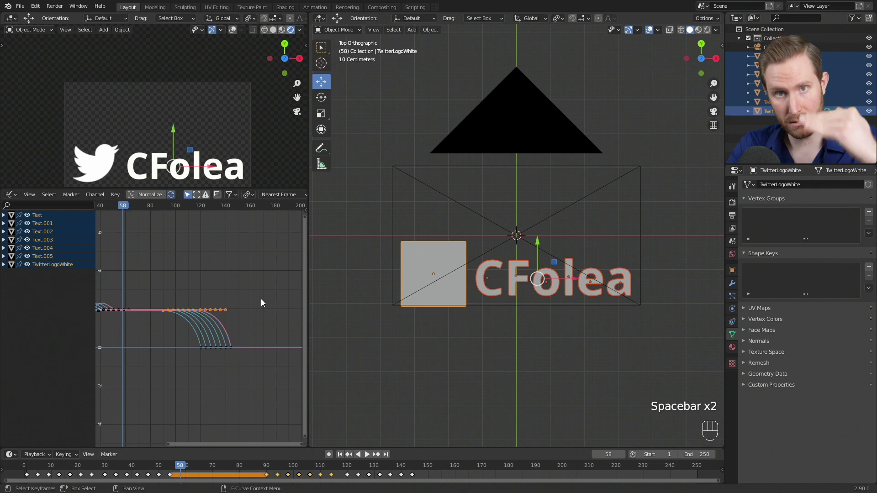
Expand the Text object's action and Object Transforms group down to its individual scale channels
scroll(262, 301, "down", 1)
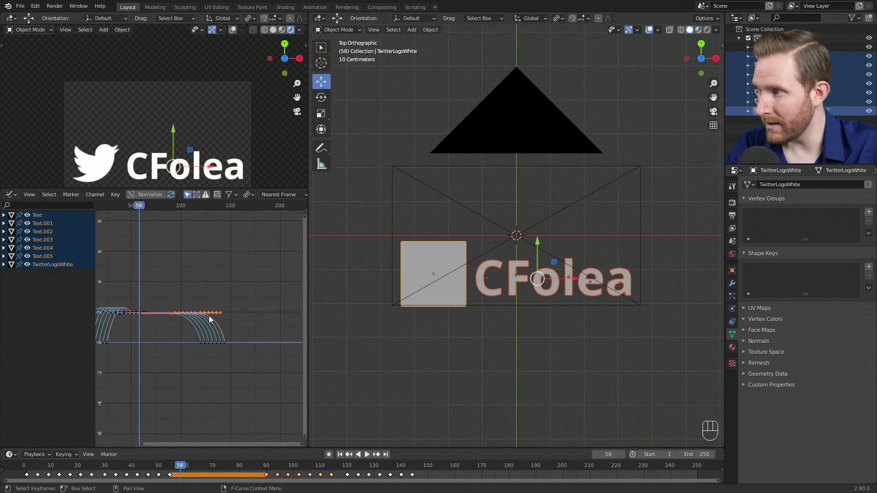
left_click(3, 215)
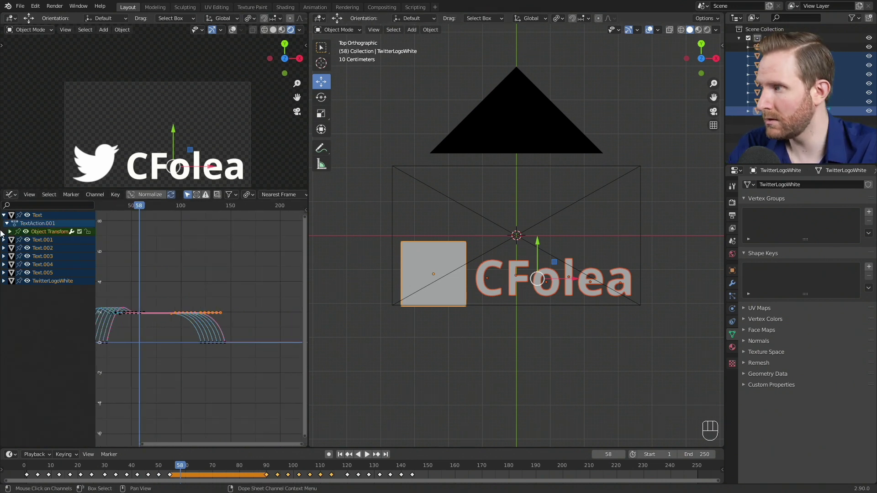
left_click(10, 232)
key("Delete")
key("Delete")
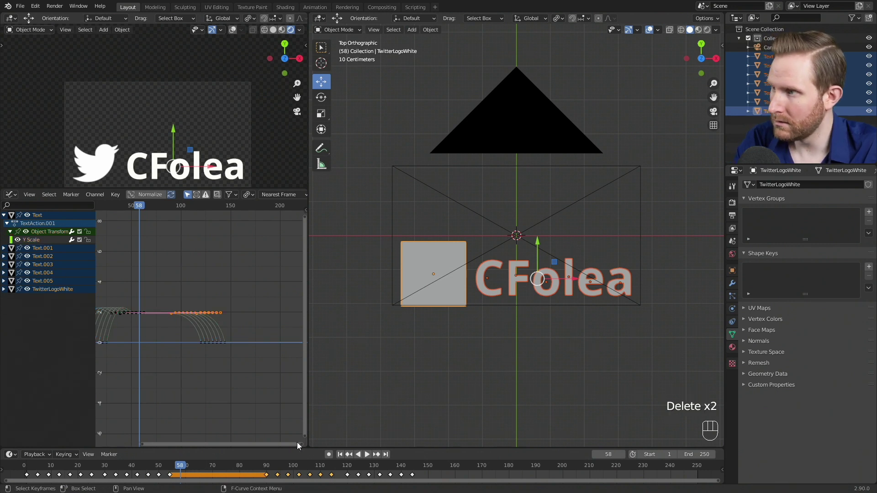
key("ctrl+z")
key("ctrl+z")
left_click_drag(206, 469, 216, 470)
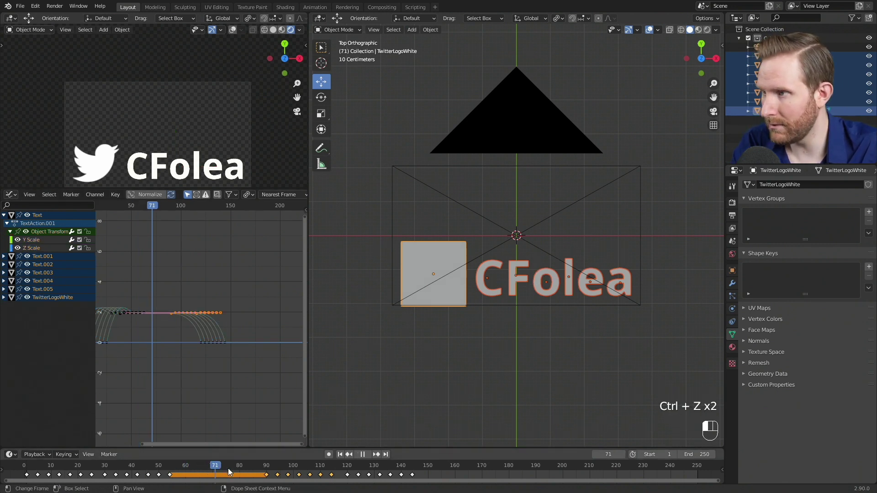
key("ctrl+z")
key("ctrl+z")
Delete the X and Z Scale channels of Text and Text.001, keeping only their Y Scale curves
left_click(33, 249)
key("Delete")
key("Delete")
left_click(10, 264)
left_click(31, 281)
key("Delete")
key("Delete")
Expand Text.002 and Text.003 and delete their X and Z Scale channels, keeping only Y Scale
left_click(4, 281)
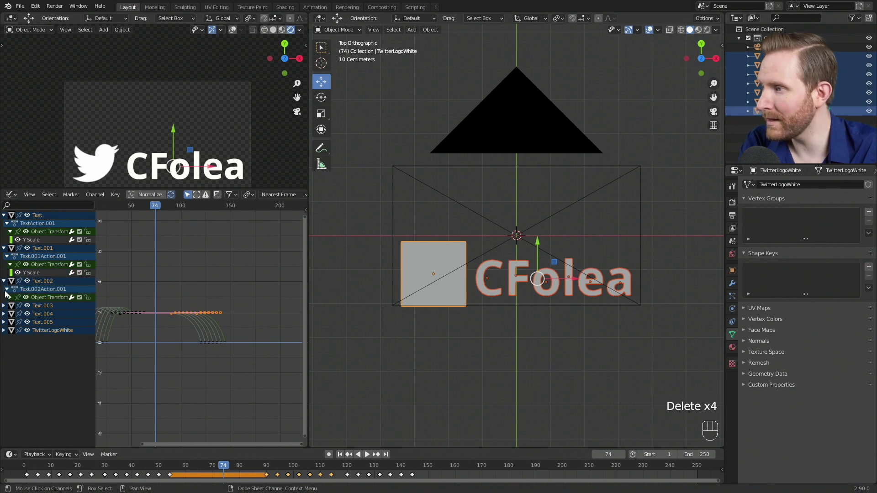
left_click(10, 297)
left_click(32, 305)
key("Delete")
key("Delete")
left_click(3, 314)
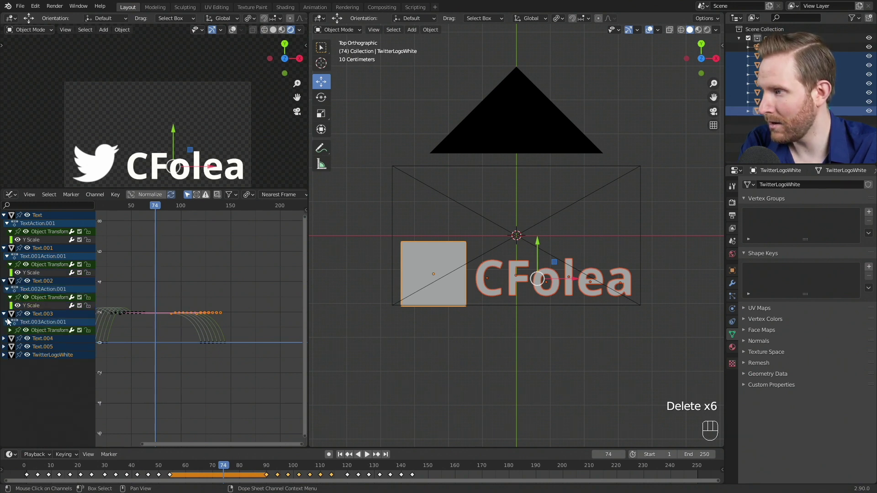
left_click(10, 331)
left_click(32, 339)
key("Delete")
key("Delete")
Expand Text.004 and Text.005 and delete their X and Z Scale channels, keeping only Y Scale
left_click(4, 346)
left_click(10, 363)
left_click(30, 372)
key("Delete")
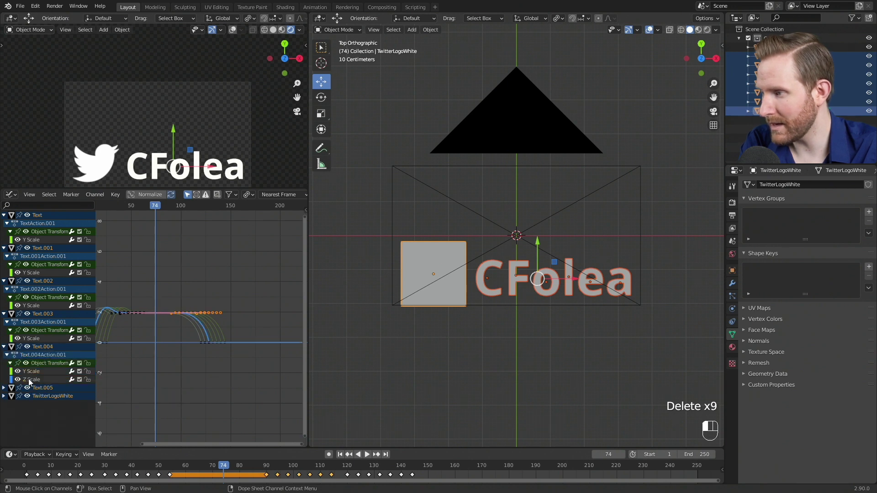
key("Delete")
left_click(4, 379)
left_click(10, 396)
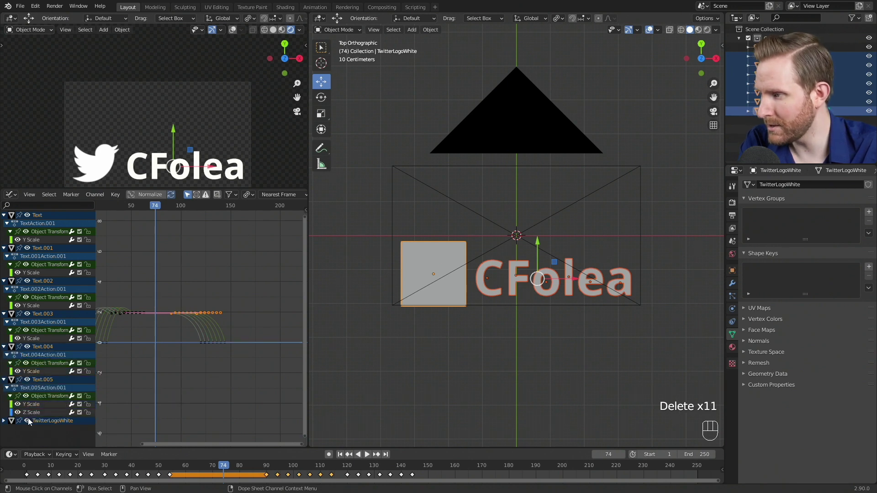
Delete the X and Z Scale channels of TwitterLogoWhite, keeping only its Y Scale curve
left_click(4, 412)
left_click(10, 428)
left_click(28, 437)
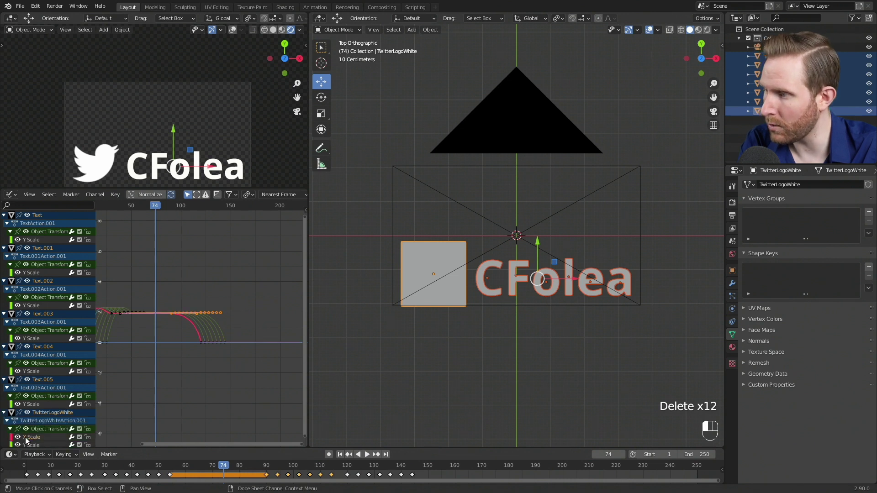
key("Delete")
key("Delete")
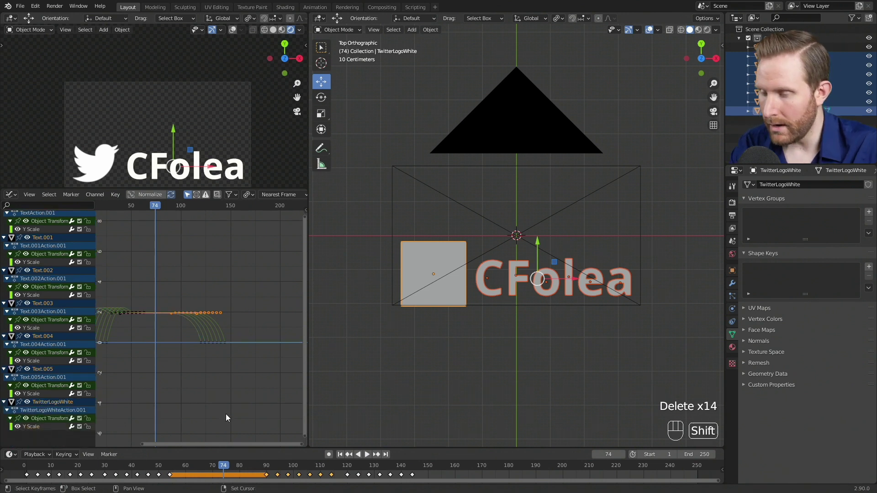
Replay the Y-only scale animation from the first frame several times to judge the vertical entrance and exit
key("shift+Left")
key("space")
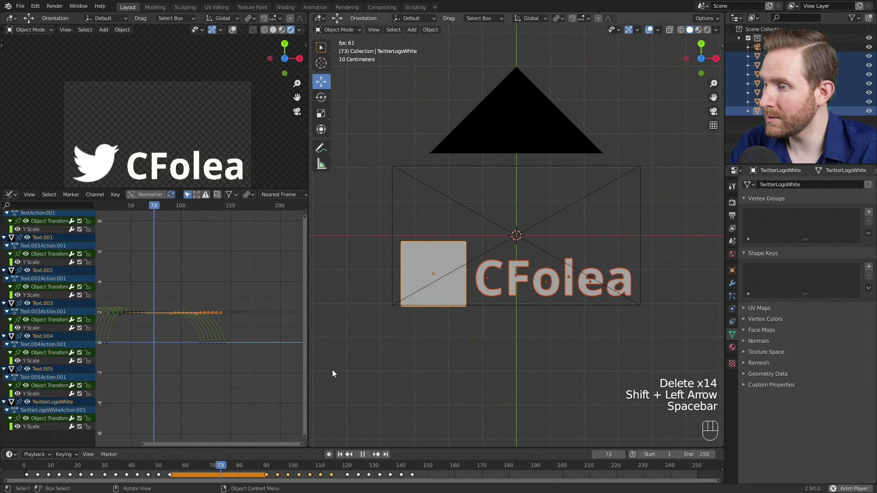
key("space")
left_click(27, 468)
key("space")
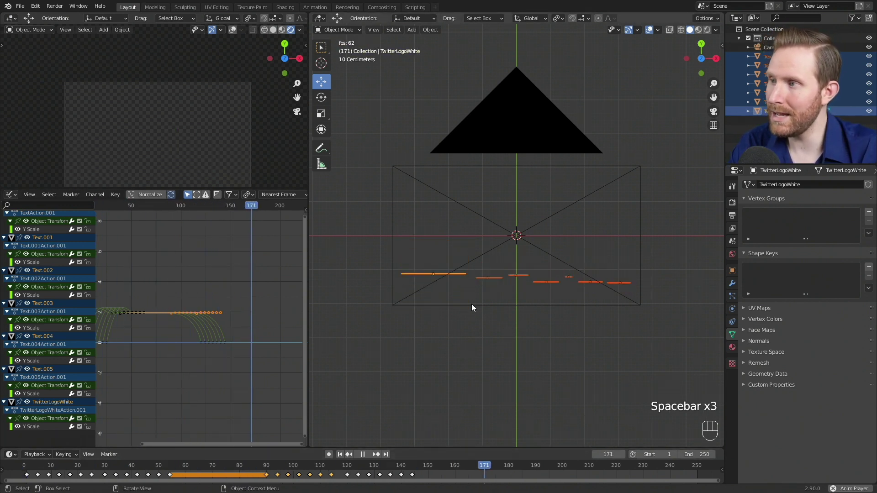
key("space")
key("shift+Left")
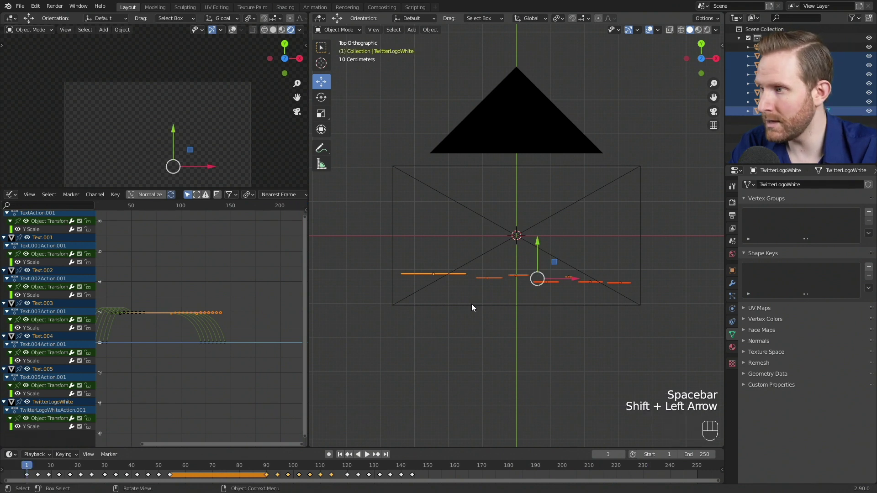
key("space")
key("space")
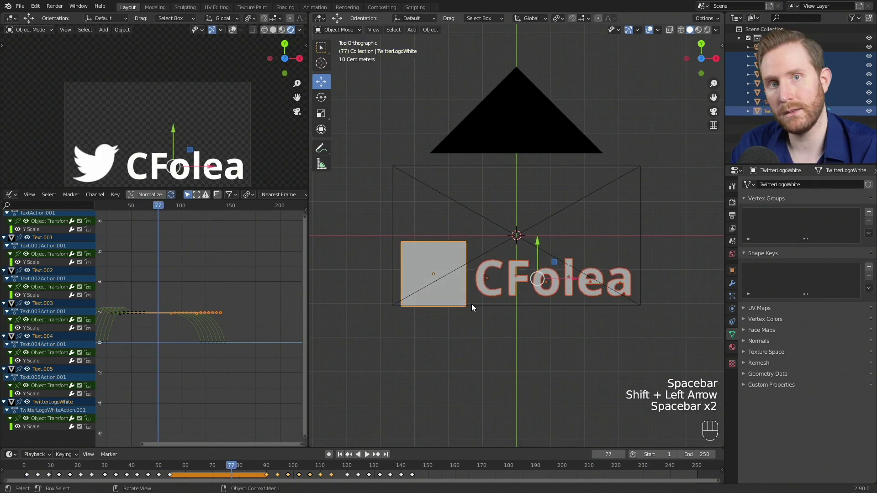
key("shift+Left")
key("space")
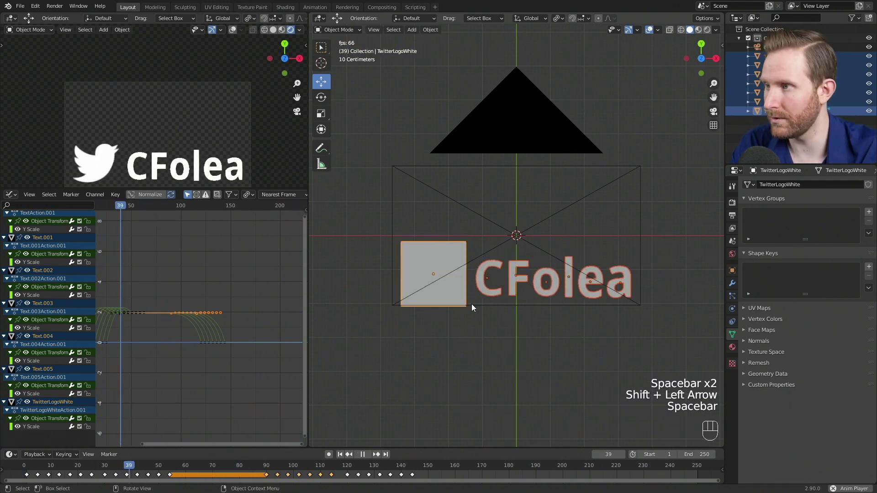
key("space")
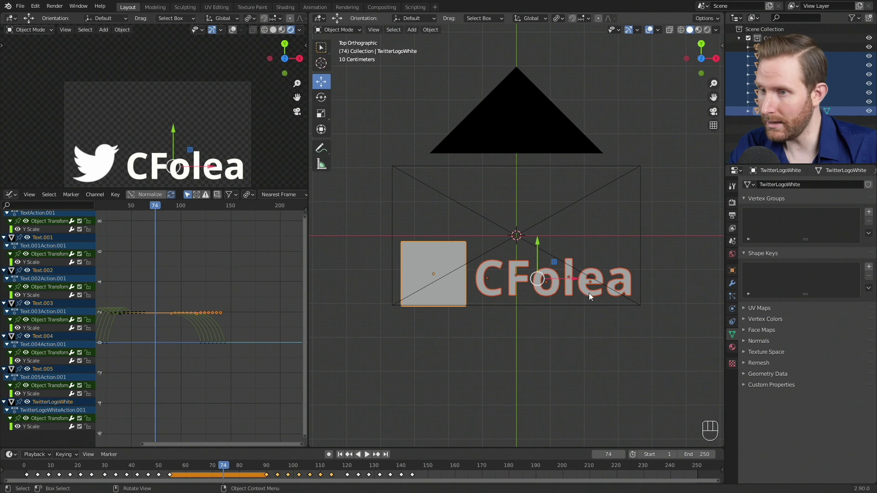
key("shift+Left")
key("space")
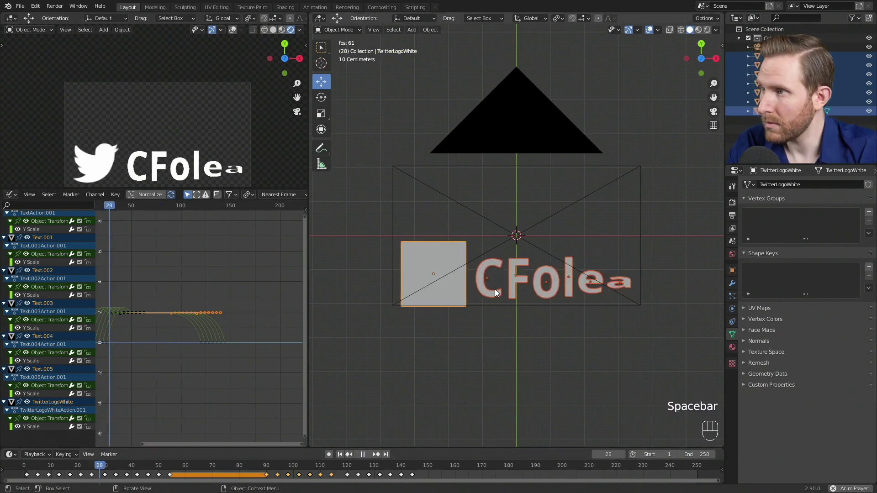
key("space")
key("space")
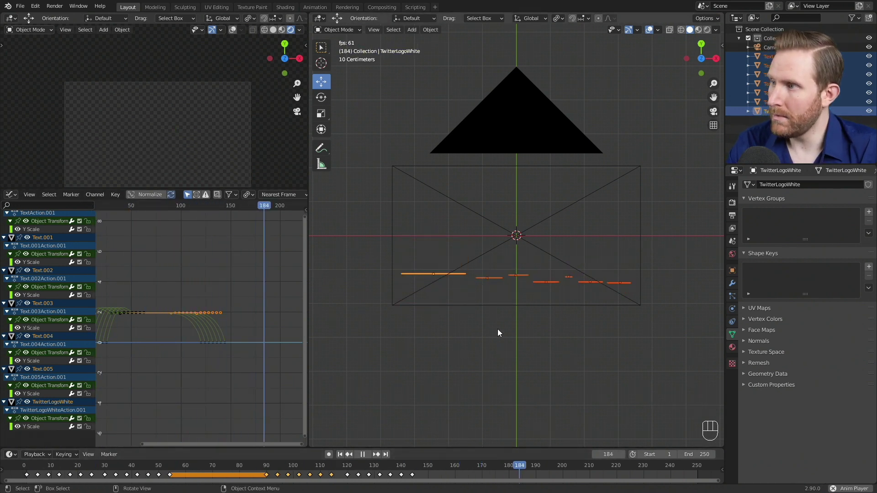
key("space")
At frame 71, move the camera about 1.1 m in negative Y to centre the logo and handle vertically in the frame
left_click_drag(242, 469, 215, 471)
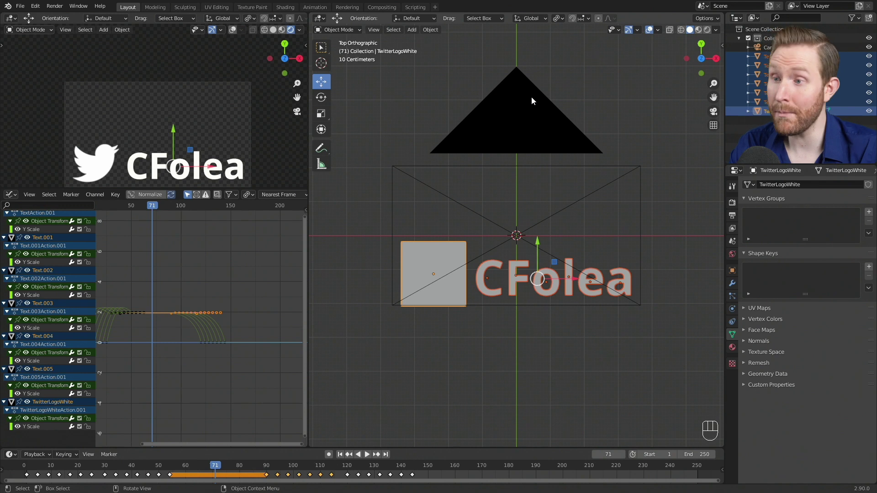
left_click(528, 223)
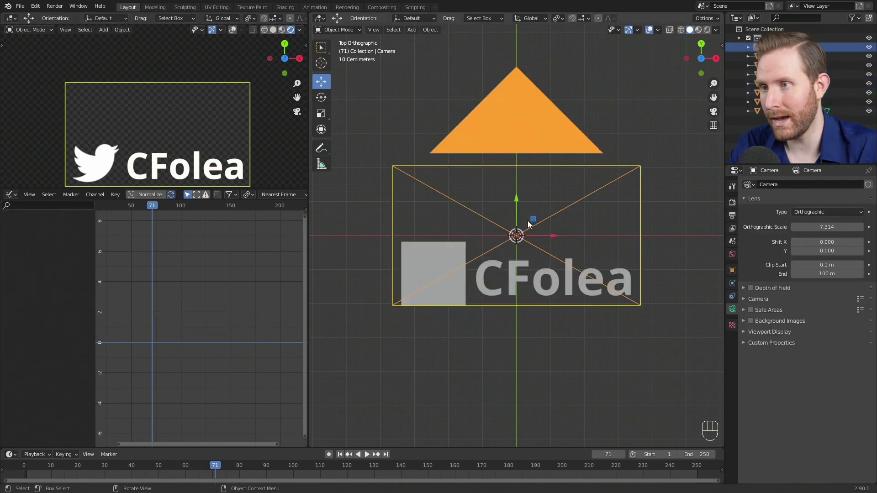
key("g")
key("y")
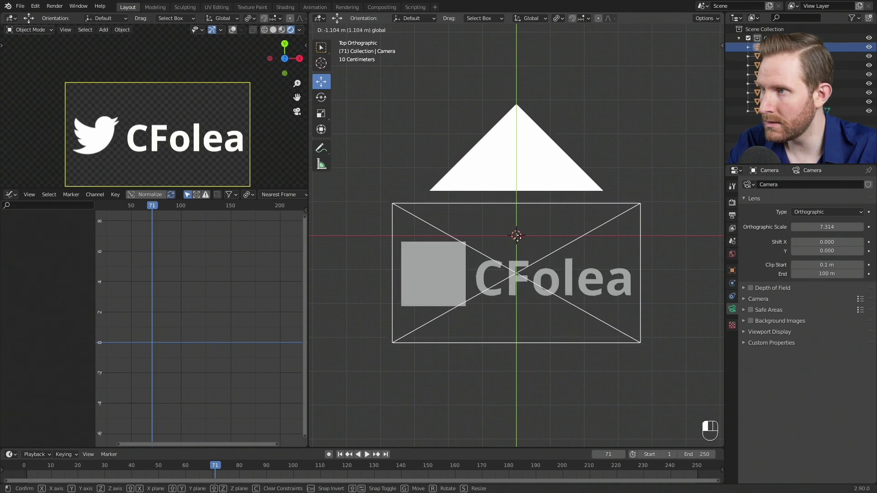
left_click(516, 236)
At frame 19, set the output's Y resolution to 538 px and nudge the camera along Y to fit the stretched logo
left_click_drag(137, 469, 75, 475)
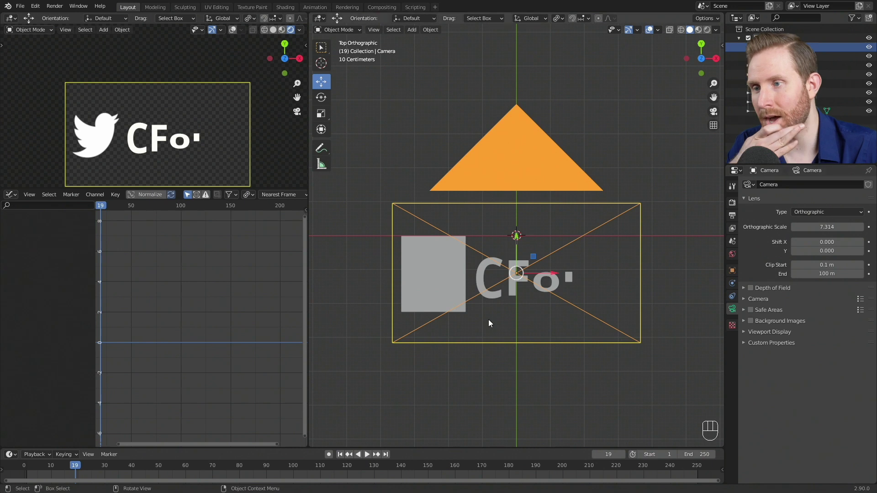
left_click(731, 216)
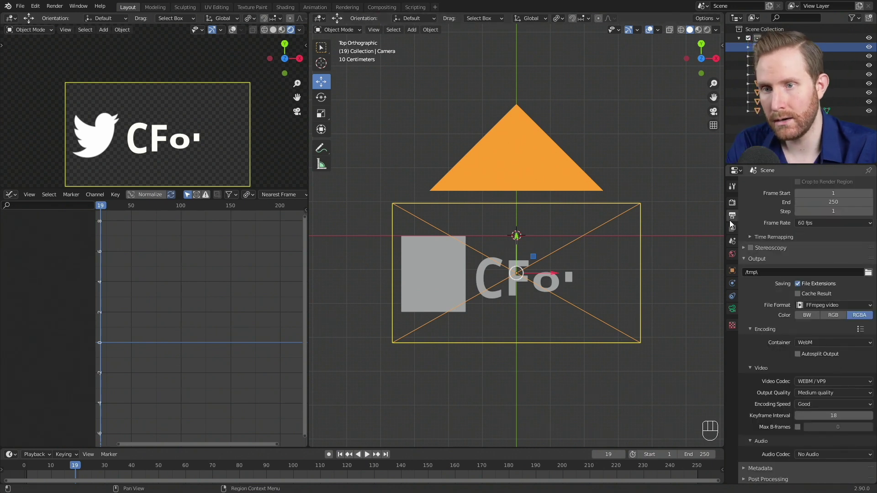
scroll(731, 220, "up", 1, "ctrl")
scroll(733, 218, "down", 1, "ctrl")
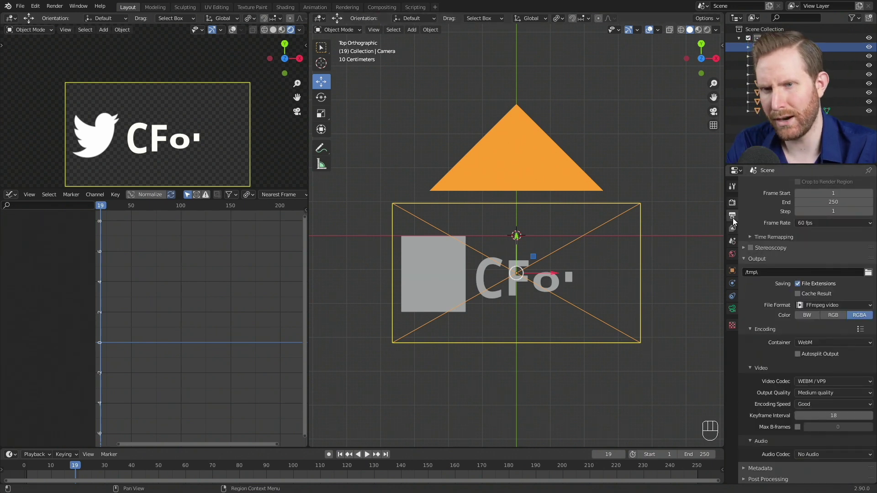
scroll(784, 237, "up", 4)
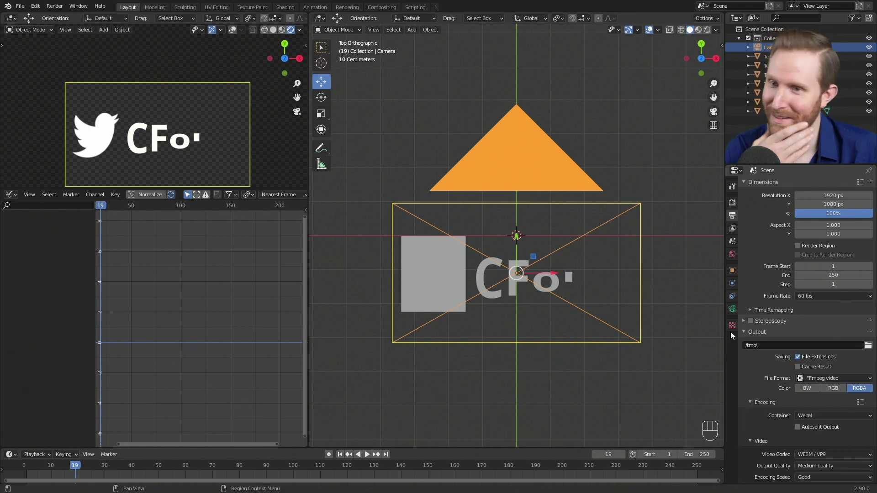
left_click_drag(833, 204, 772, 204)
left_click_drag(519, 251, 516, 252)
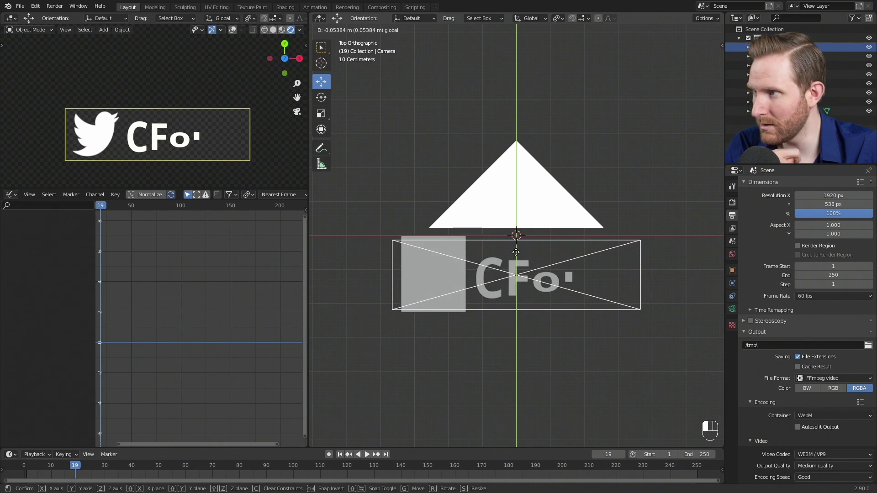
left_click_drag(514, 252, 506, 251)
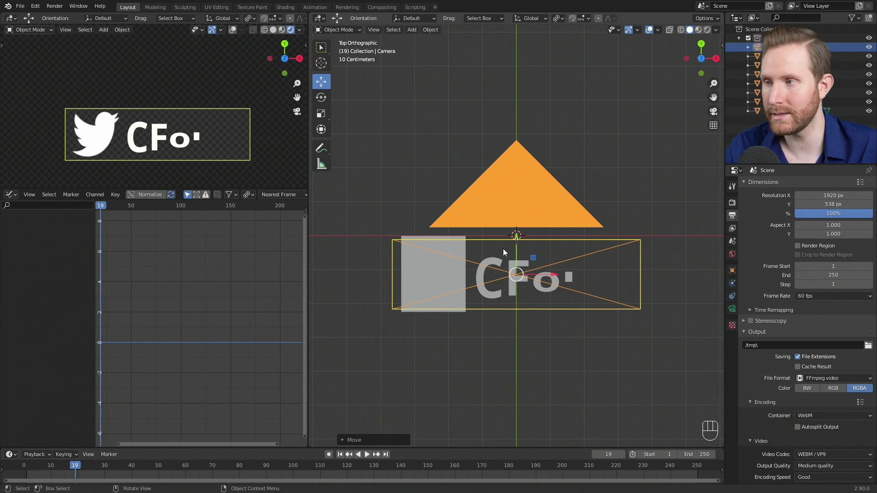
Play and scrub to frame 145, where the exit is over, and set the scene's end frame to 145
key("space")
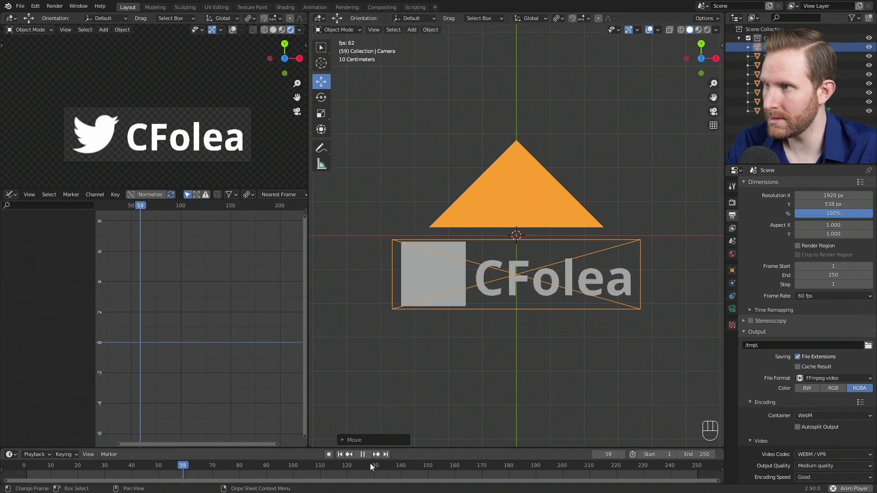
key("space")
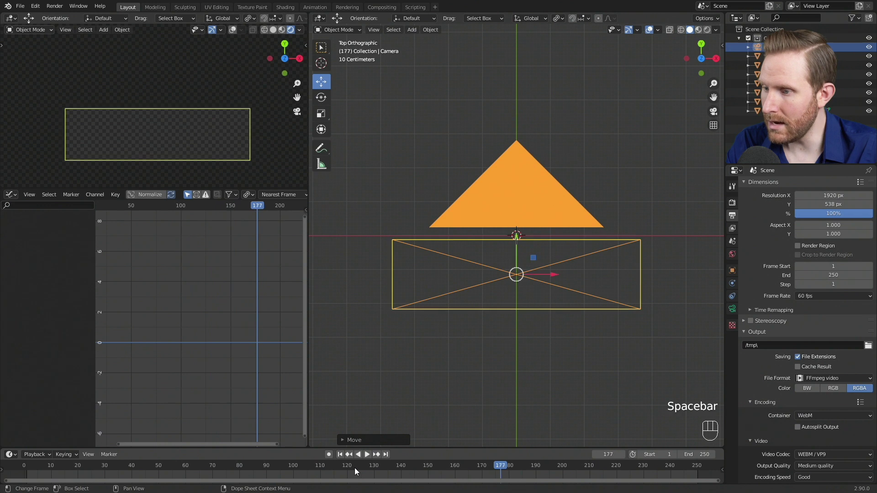
left_click_drag(293, 467, 413, 471)
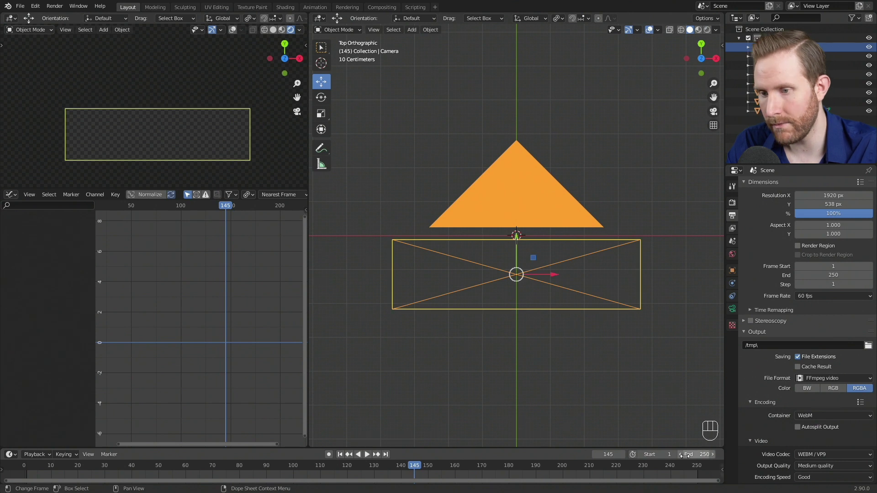
double_click(699, 455)
type("145")
key("Return")
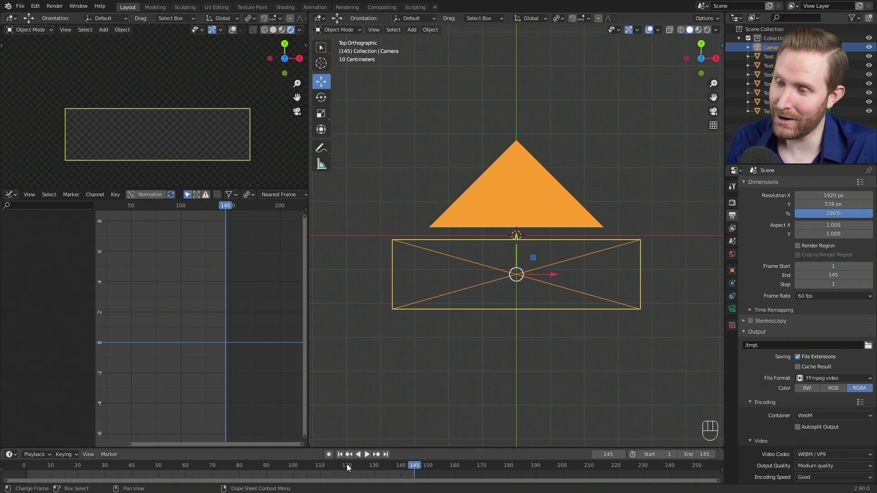
Scrub the final frames and replay the shortened animation from frame 1 to check how it loops
key("space")
left_click_drag(351, 464, 385, 473)
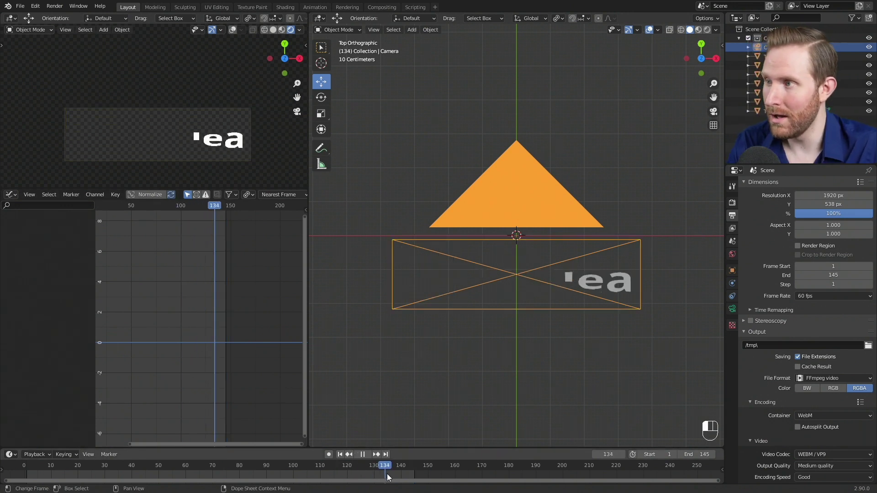
key("space")
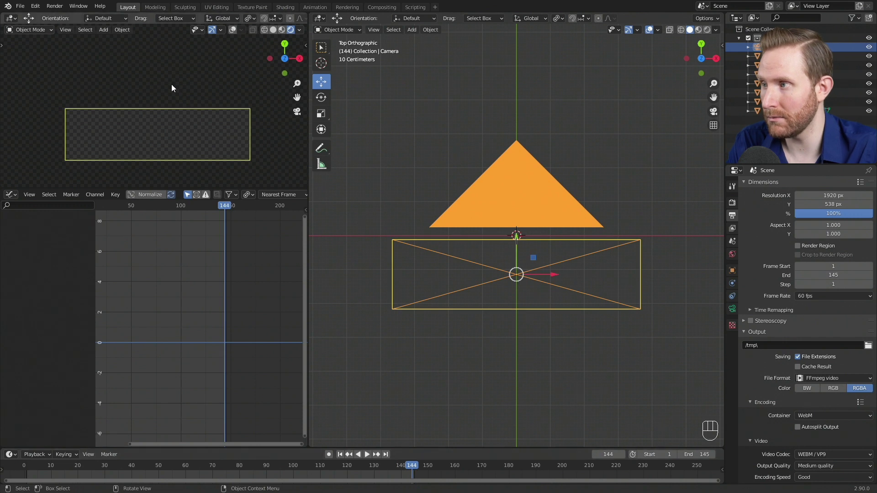
key("shift+Left")
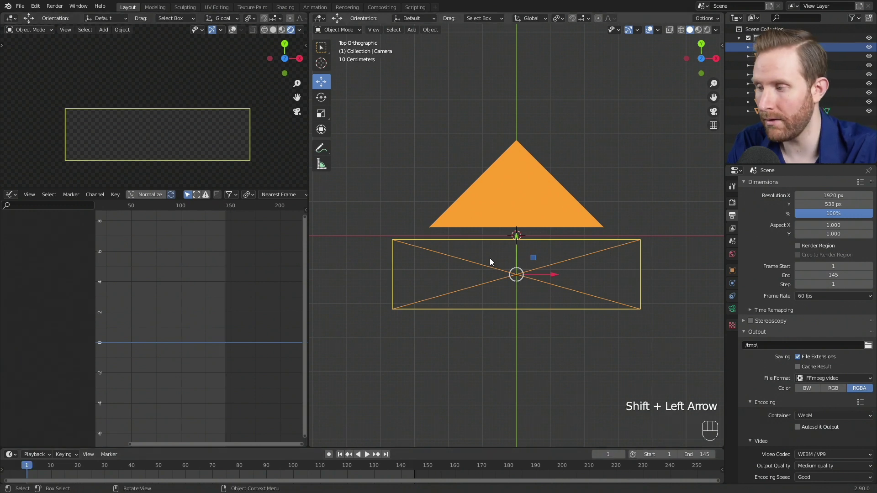
key("space")
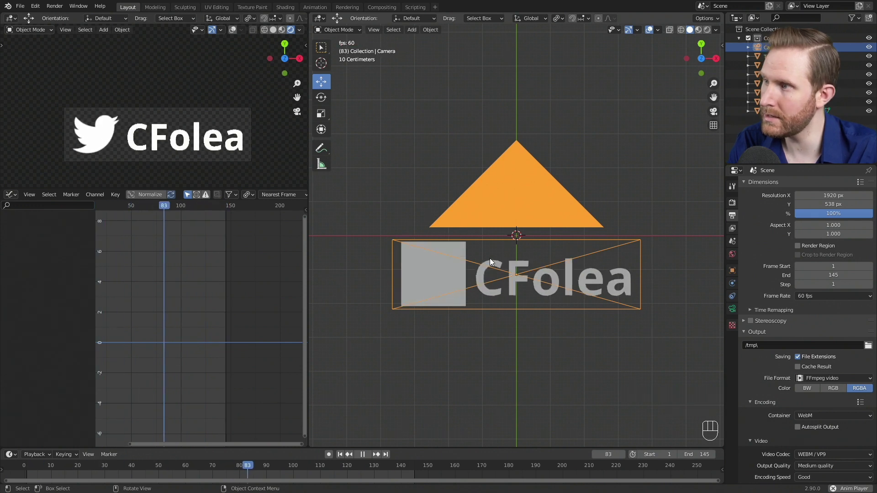
key("space")
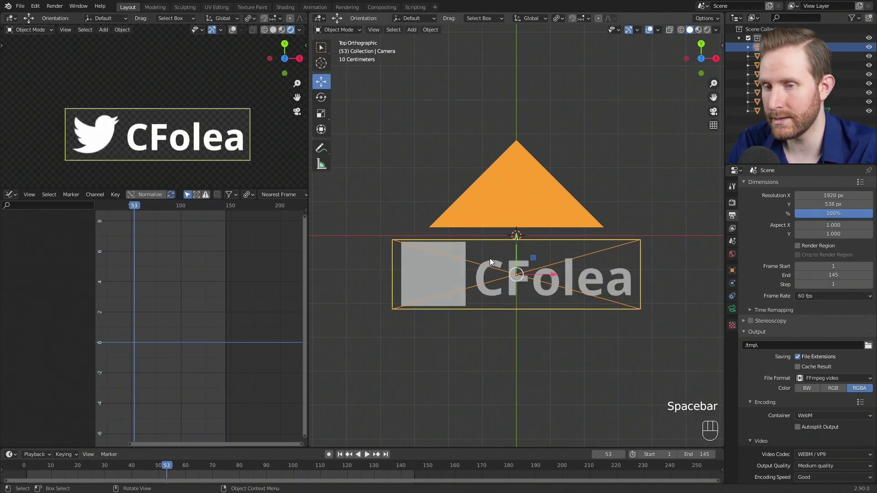
Set the output path to P:\StreamSchool\039_SocialPopup\SP1YoYo and render the animation
scroll(780, 328, "down", 3)
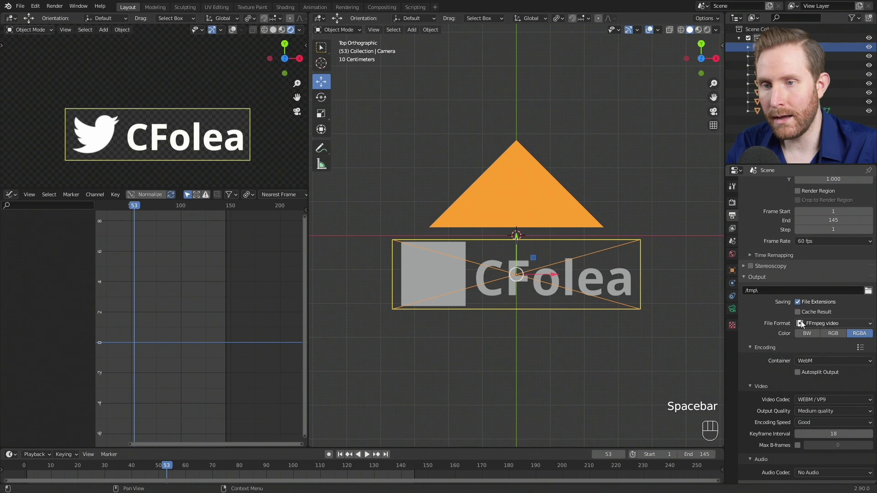
scroll(808, 340, "down", 1)
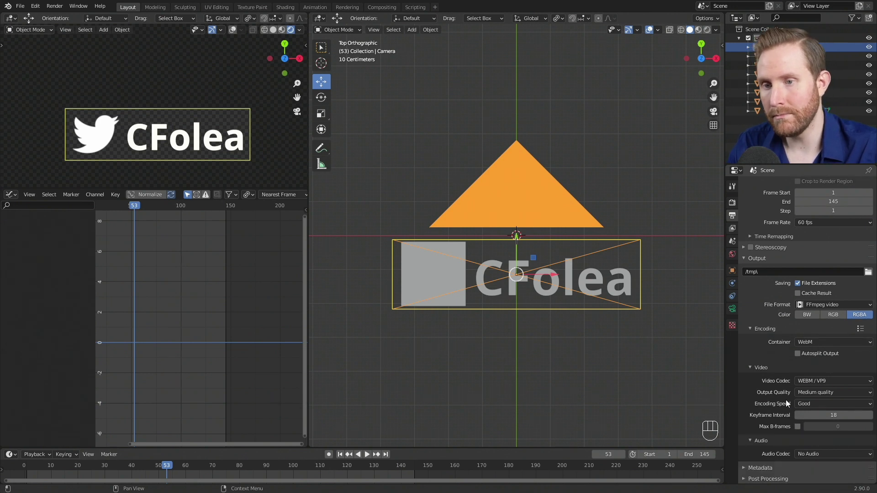
scroll(785, 399, "up", 4)
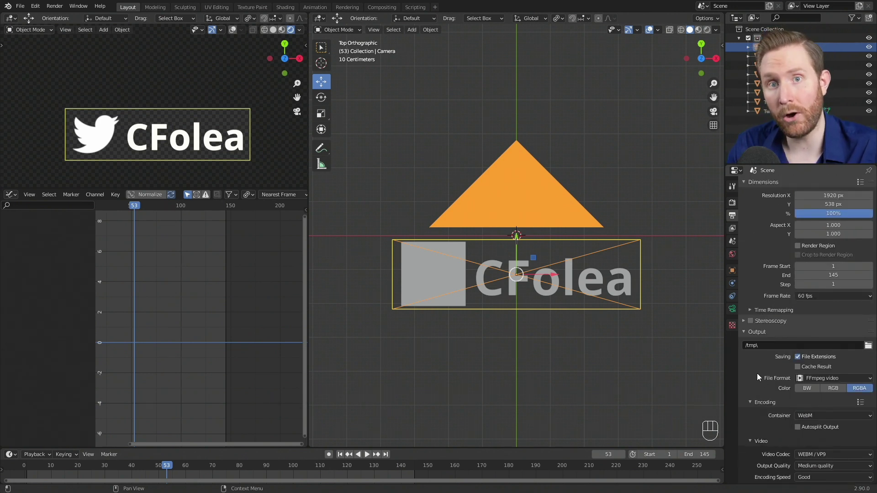
left_click(868, 345)
left_click(246, 99)
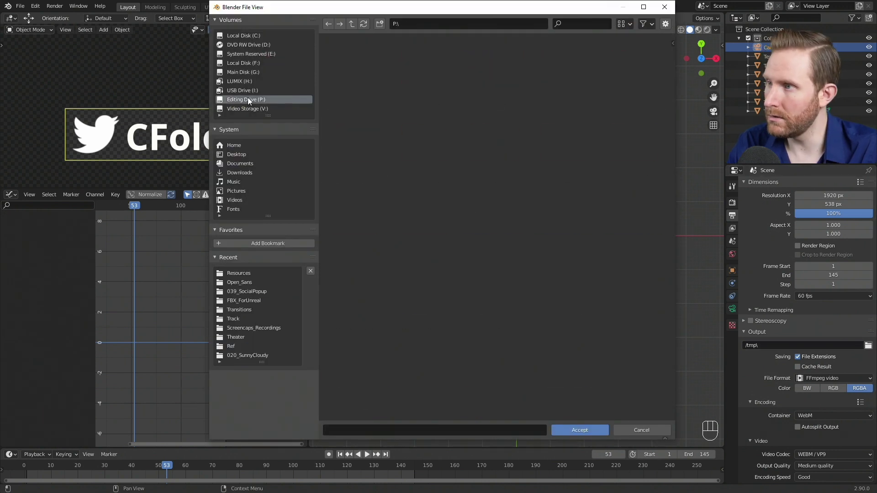
double_click(618, 148)
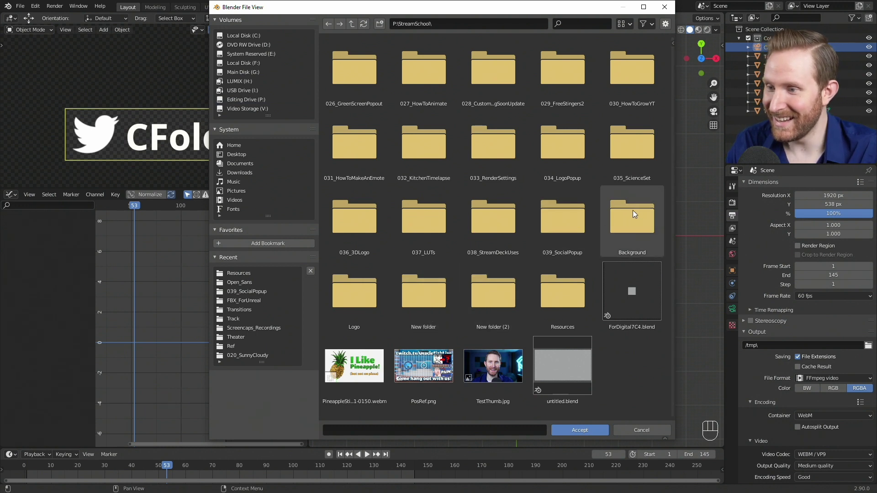
double_click(557, 227)
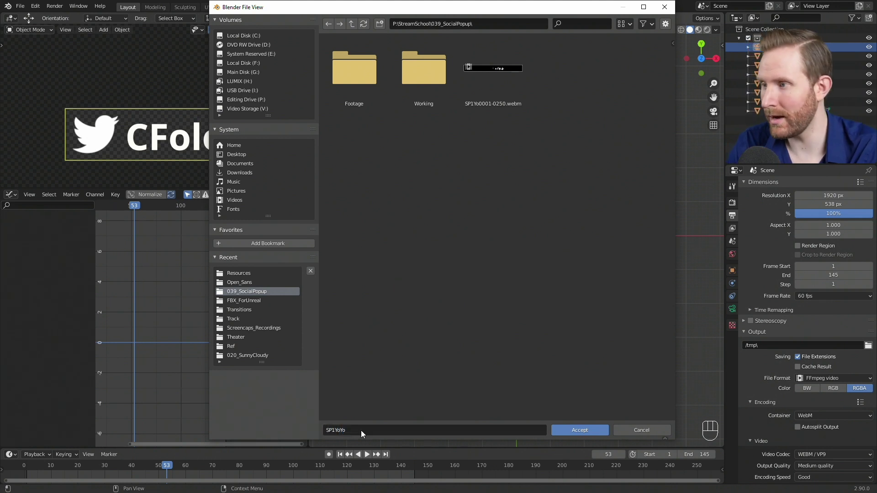
key("Return")
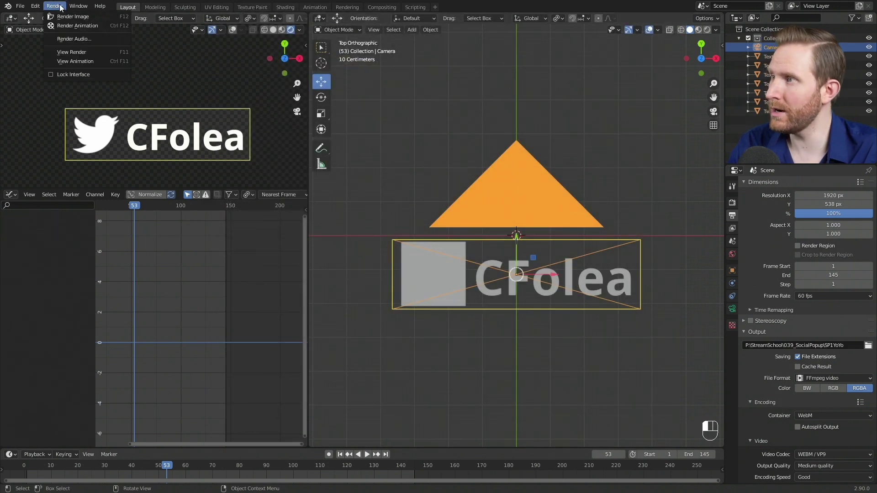
left_click(64, 25)
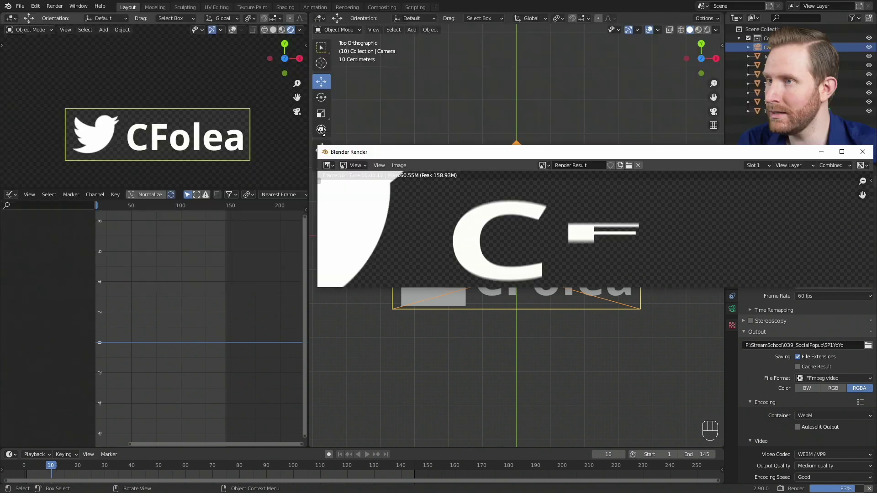
left_click_drag(477, 153, 243, 120)
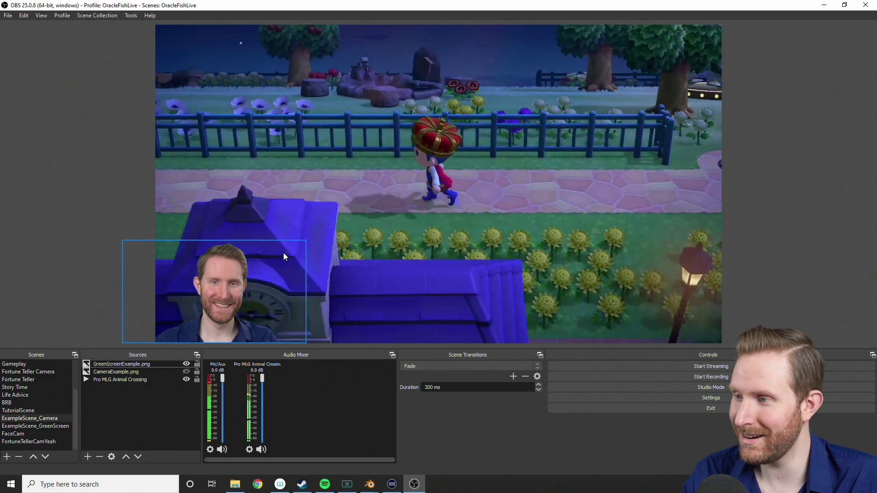
Switch to OBS Studio, enlarge the GreenScreenExample.png presenter image and shift it partly past the canvas's left edge
left_click(130, 283)
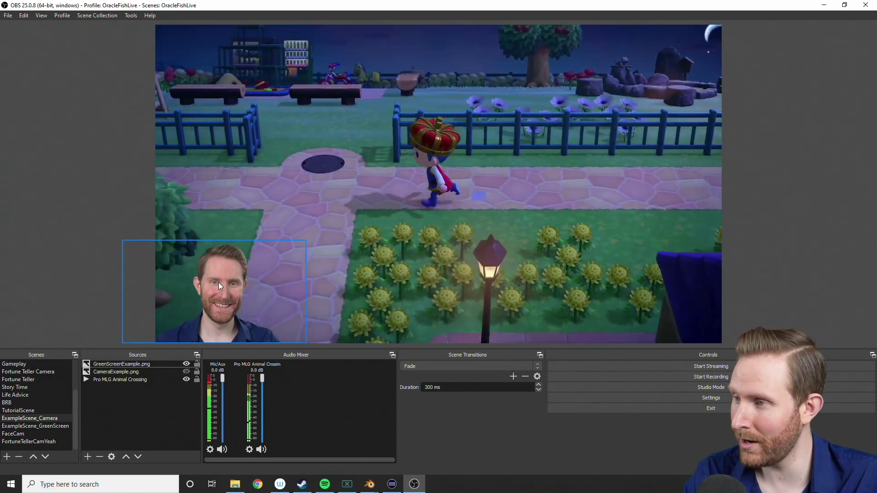
left_click_drag(306, 240, 371, 203)
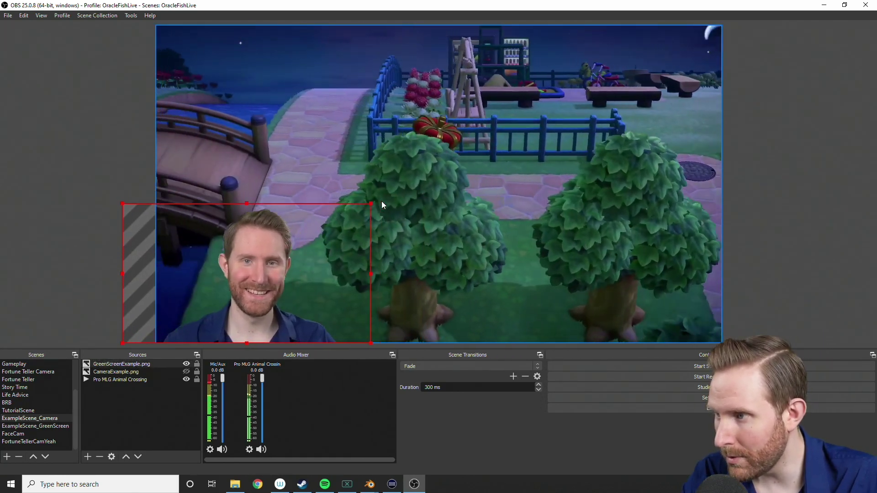
left_click_drag(258, 262, 229, 269)
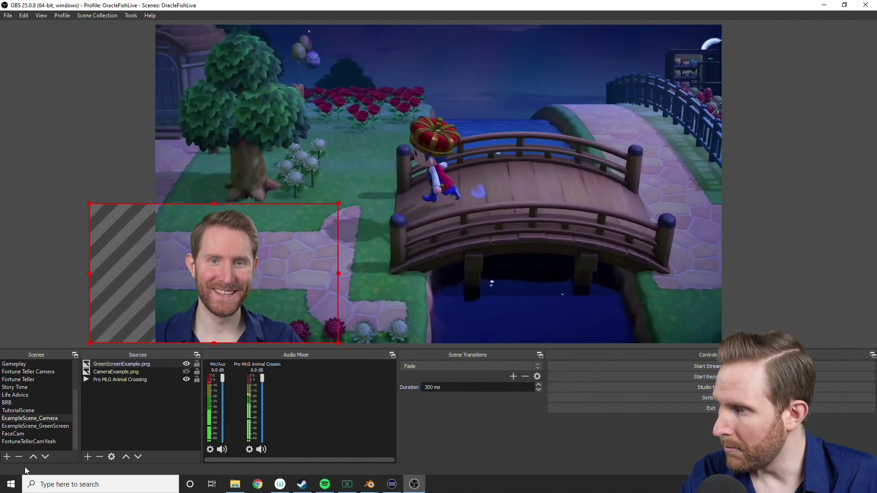
Add a new Media Source named TwitterPopup to the ExampleScene_Camera scene
left_click(88, 455)
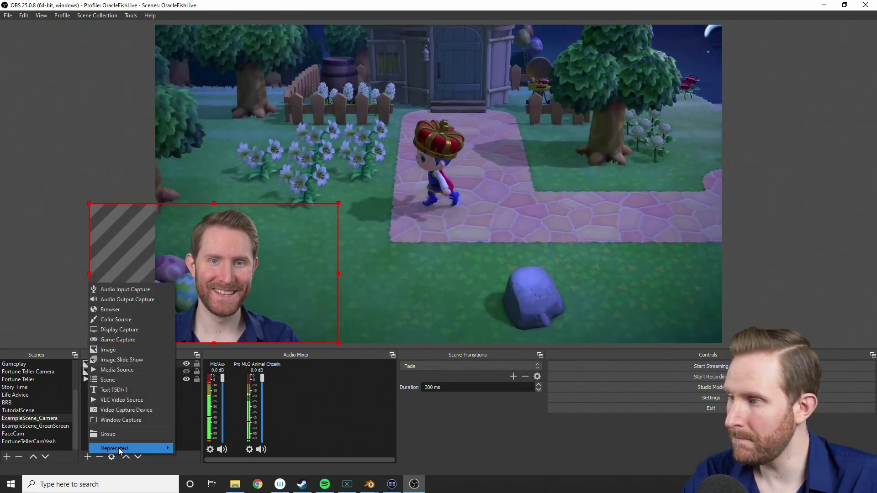
left_click(126, 370)
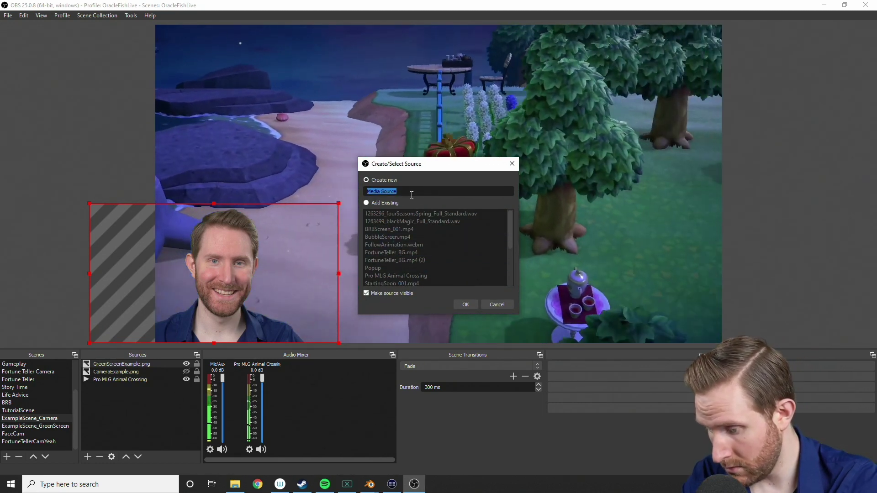
type("S")
key("BackSpace")
type("Twit")
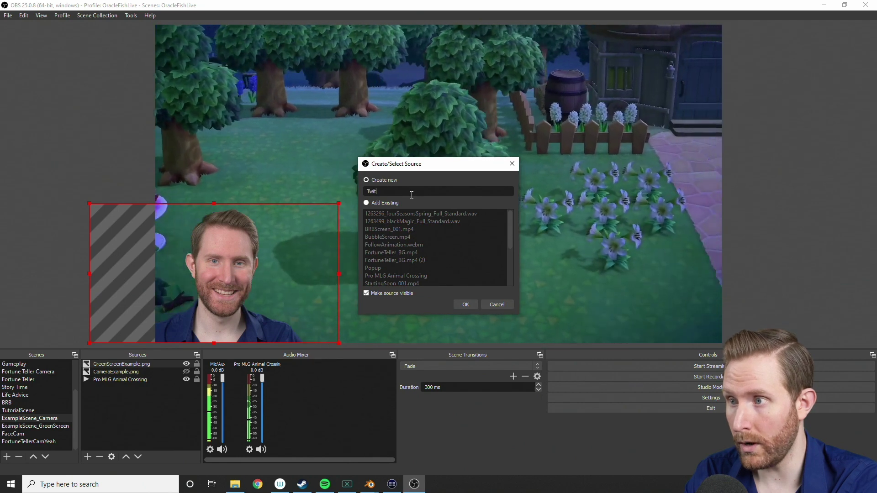
type("terPopup")
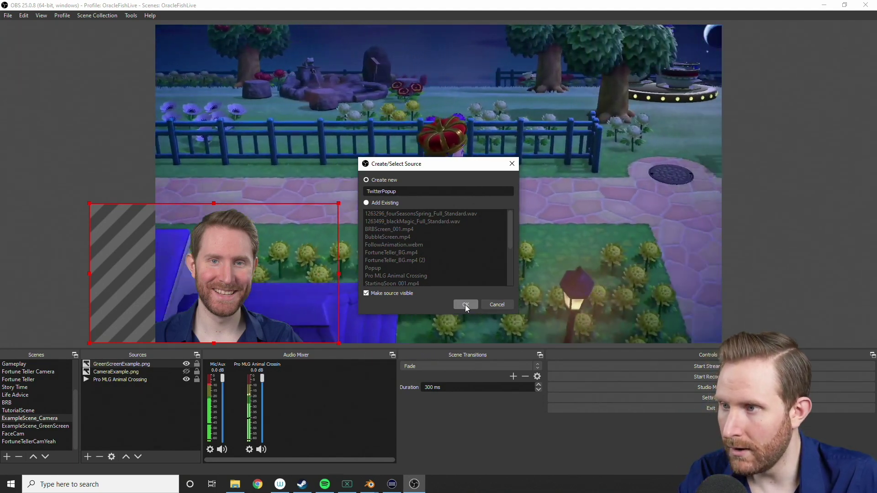
left_click(465, 304)
Assign SP1YoYo0001-0145.webm from the 039_SocialPopup folder as the local file of the TwitterPopup source
left_click(567, 297)
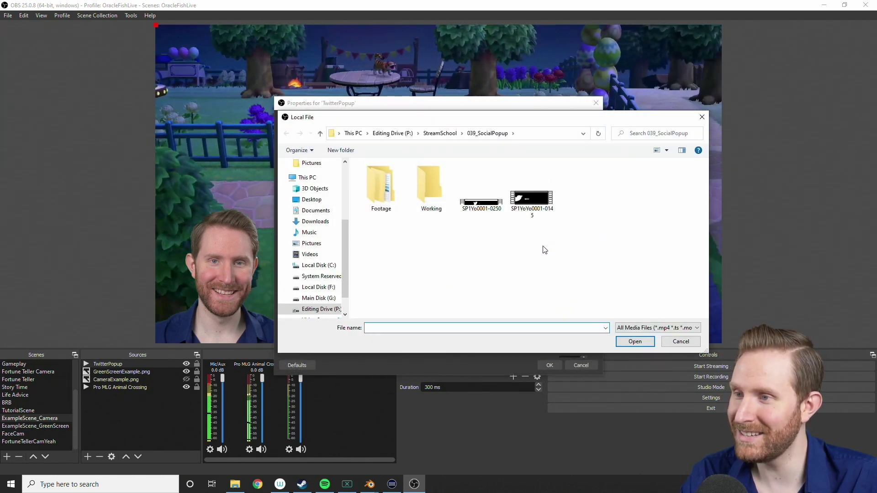
double_click(531, 200)
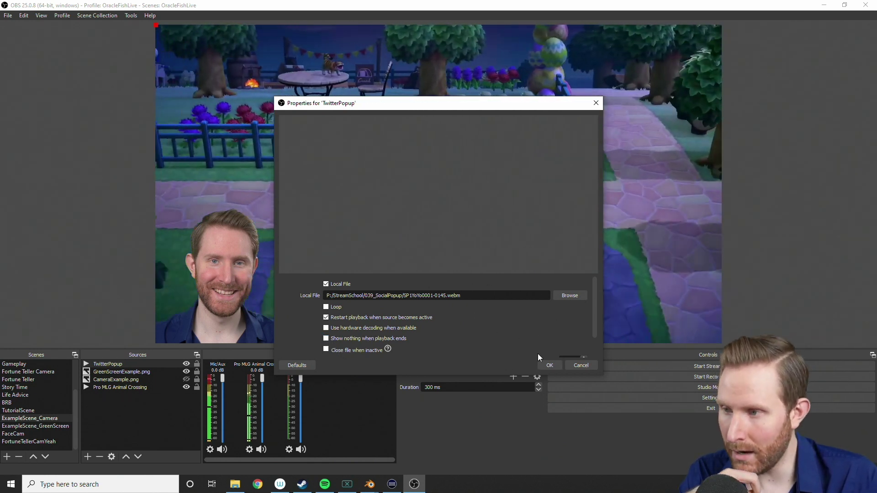
left_click(548, 365)
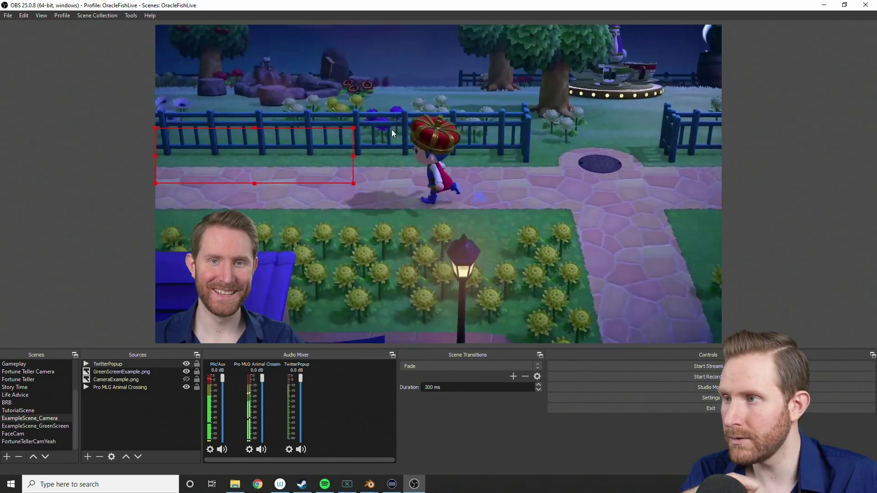
Shrink the TwitterPopup source, place it at the canvas's bottom centre, and hide and show it to replay the animation
left_click_drag(249, 169, 472, 321)
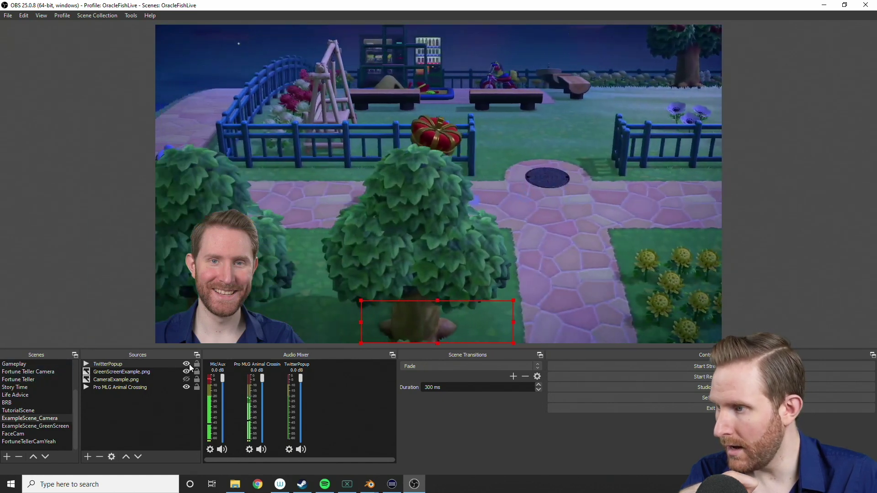
left_click(186, 365)
left_click(186, 364)
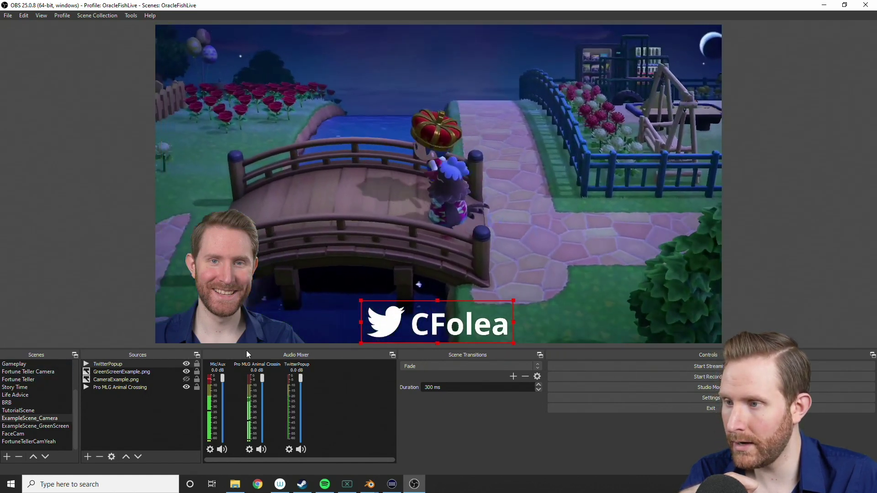
Move the TwitterPopup source to the canvas's upper-left corner and toggle its visibility to replay it there
left_click_drag(462, 327, 264, 61)
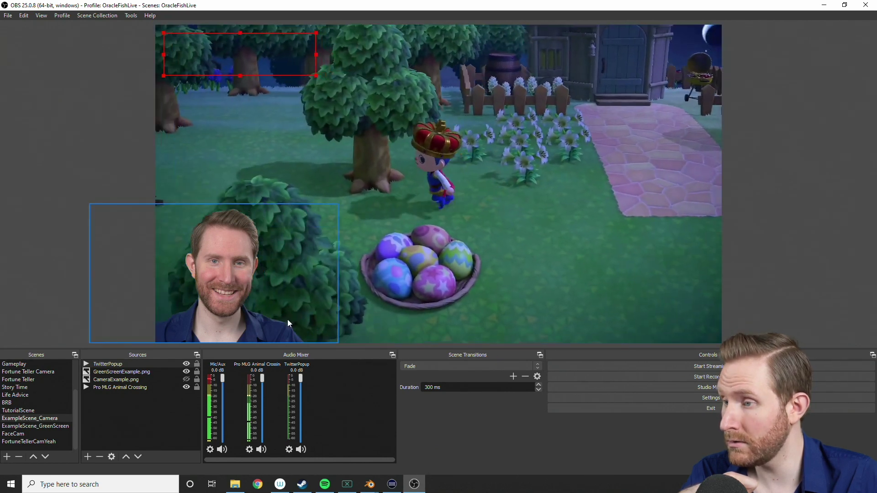
left_click(186, 364)
left_click(186, 364)
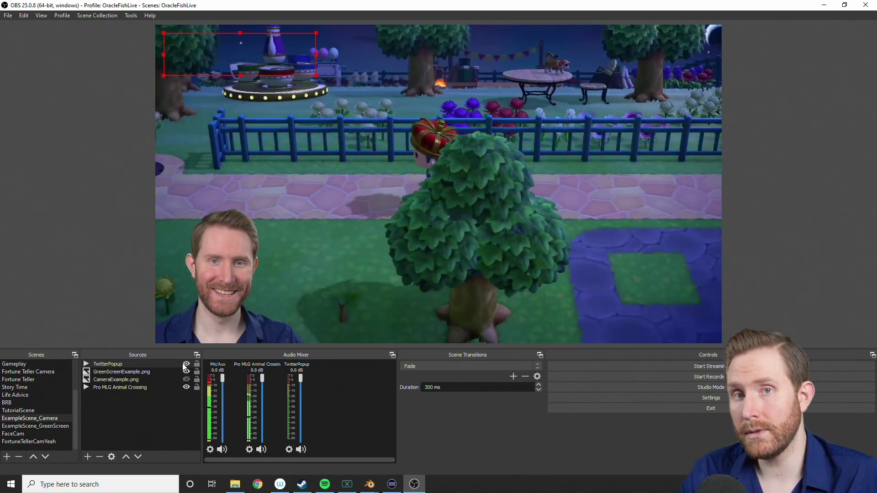
Switch to Stream Deck and assign a Multi Action to the first key of the Default Profile
left_click(391, 484)
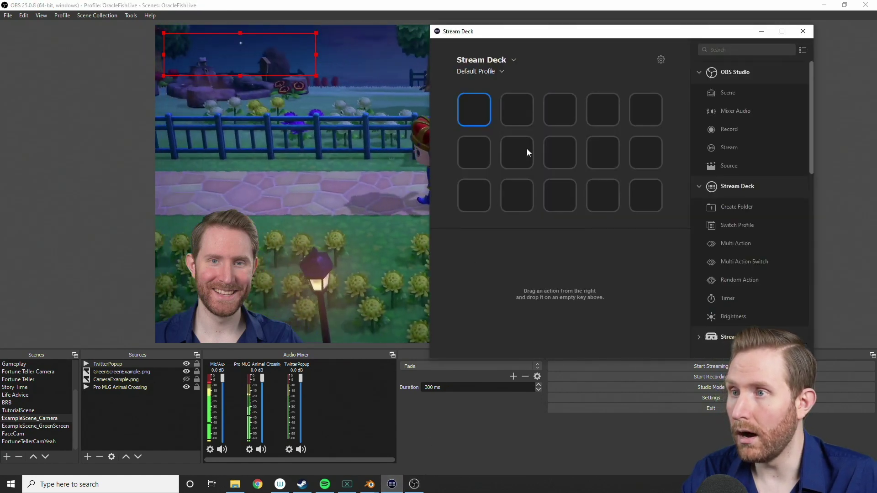
left_click_drag(540, 36, 411, 61)
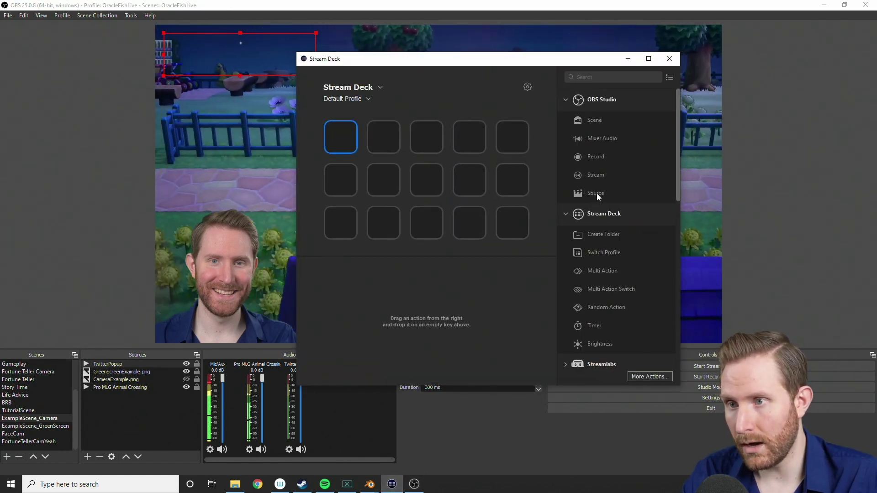
left_click_drag(339, 139, 598, 206)
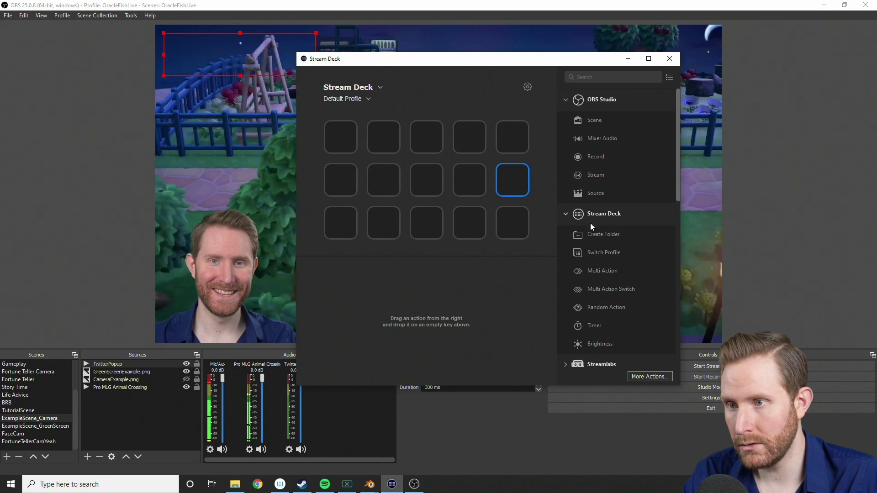
scroll(593, 223, "down", 3)
left_click_drag(599, 157, 340, 137)
scroll(609, 150, "up", 3)
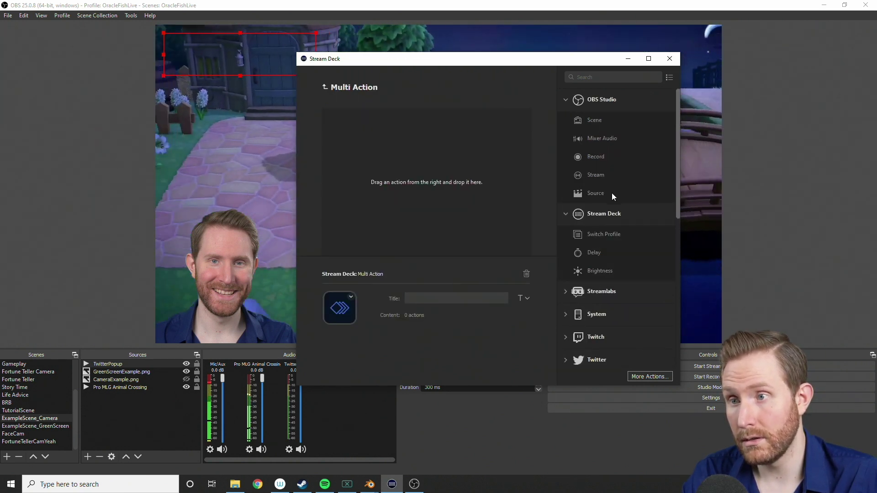
double_click(597, 194)
left_click_drag(601, 249, 410, 206)
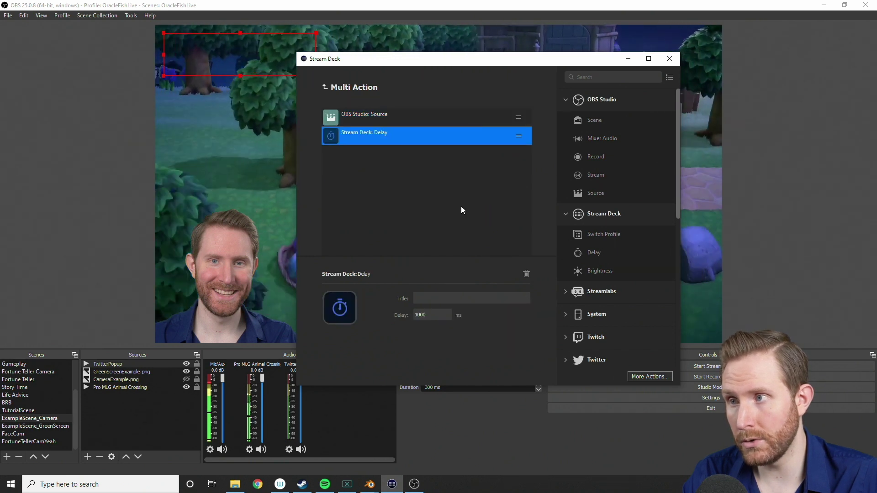
left_click_drag(596, 194, 381, 193)
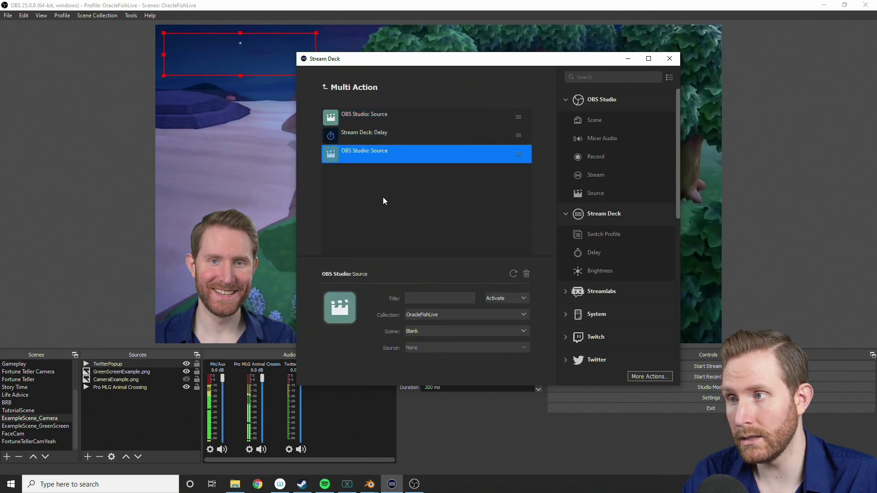
left_click(398, 223)
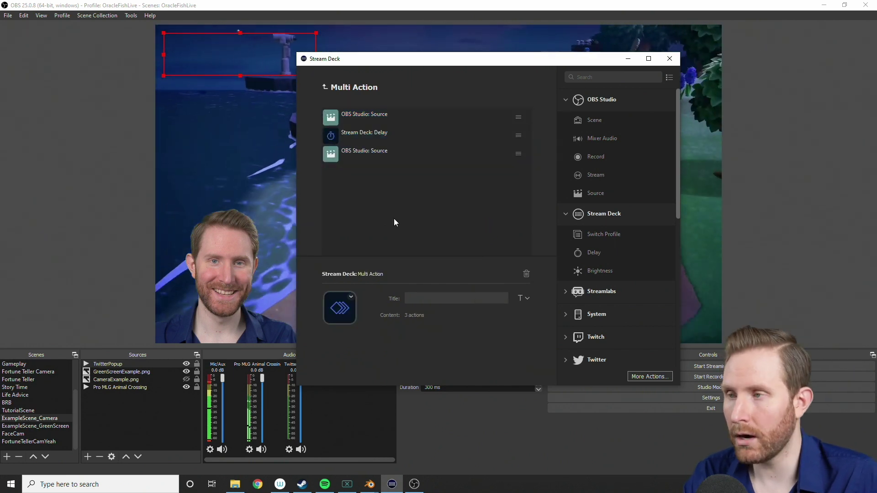
left_click(373, 152)
key("Delete")
left_click(371, 136)
key("Delete")
left_click(371, 136)
key("Delete")
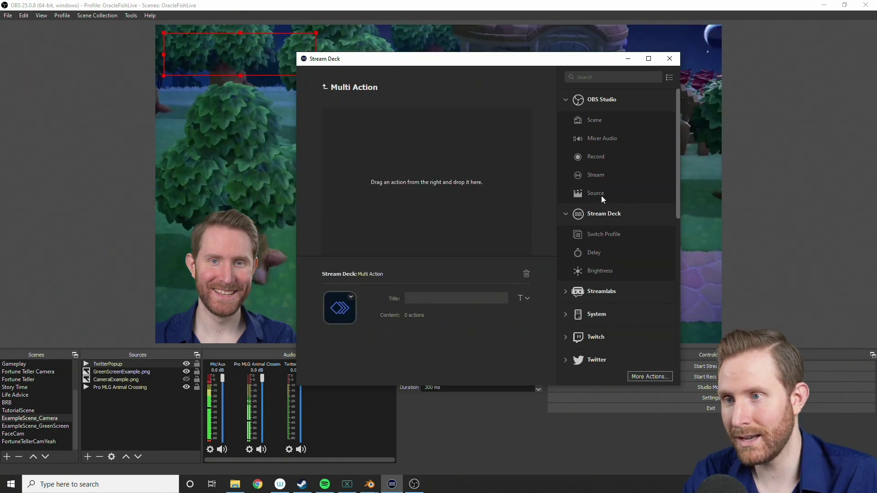
Add an OBS Source action to the Multi Action that deactivates TwitterPopup in the ExampleScene_Camera scene
left_click_drag(491, 161, 484, 173)
left_click(512, 302)
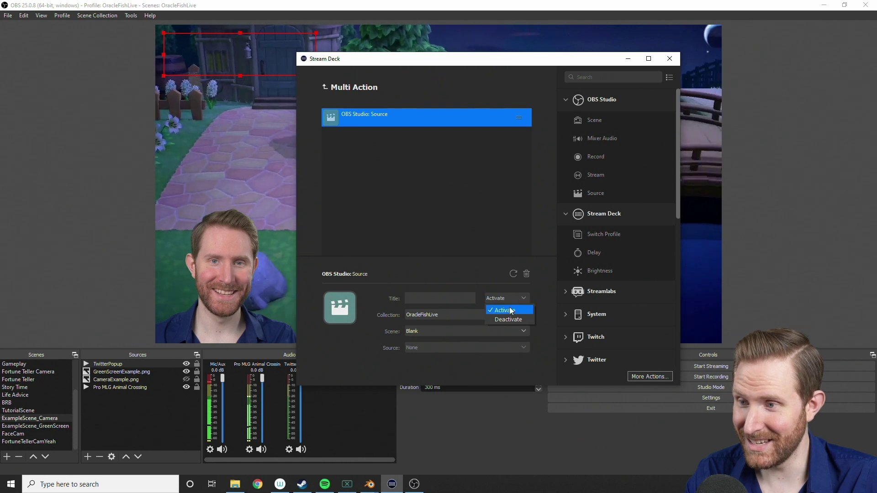
left_click(508, 317)
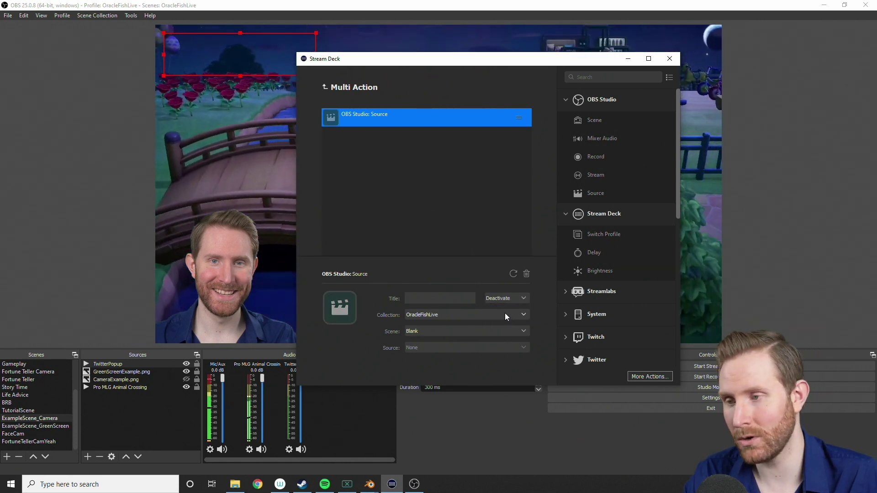
left_click(462, 328)
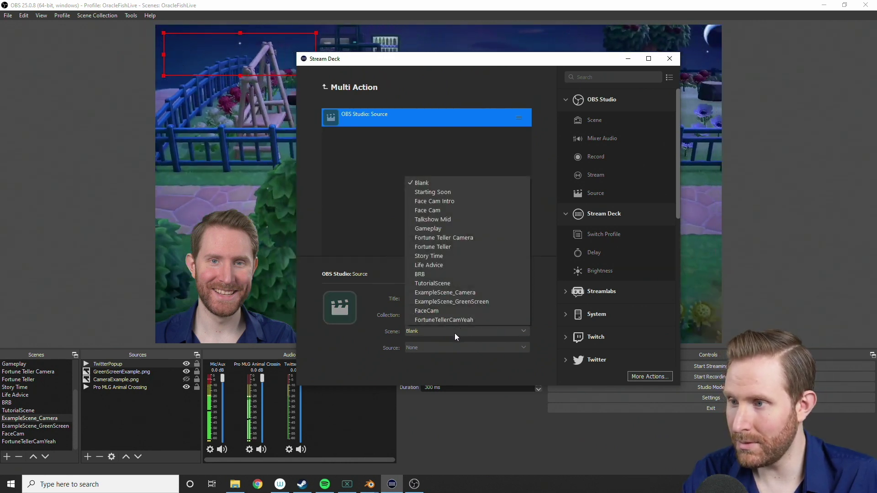
left_click(445, 292)
left_click(439, 347)
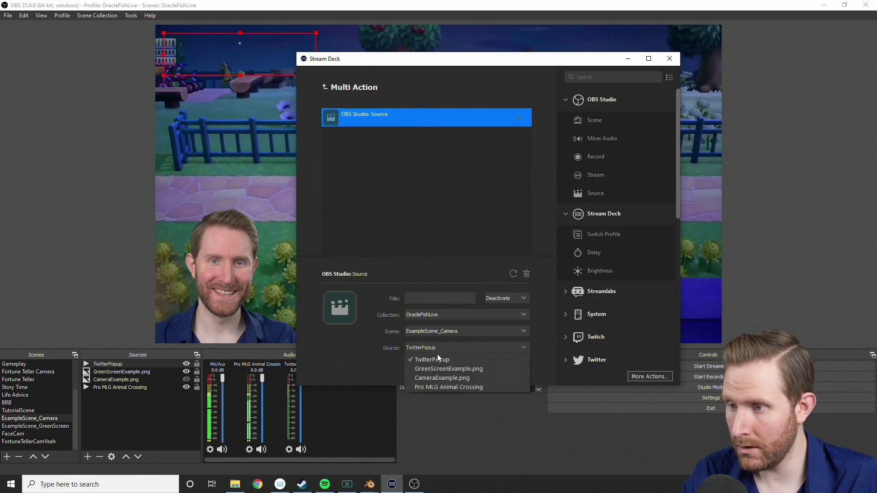
left_click(437, 357)
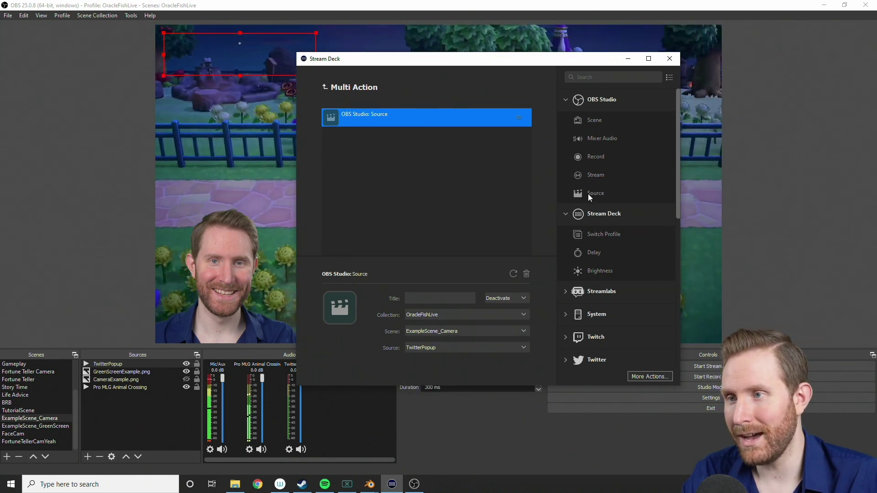
Add a second OBS Source action below the first that activates TwitterPopup in the ExampleScene_Camera scene
left_click_drag(589, 194, 424, 137)
left_click(418, 330)
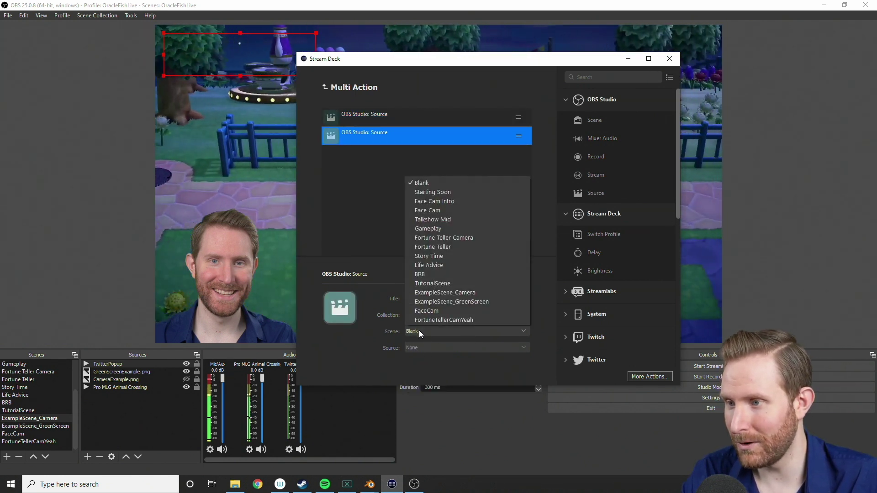
left_click(445, 292)
left_click(457, 348)
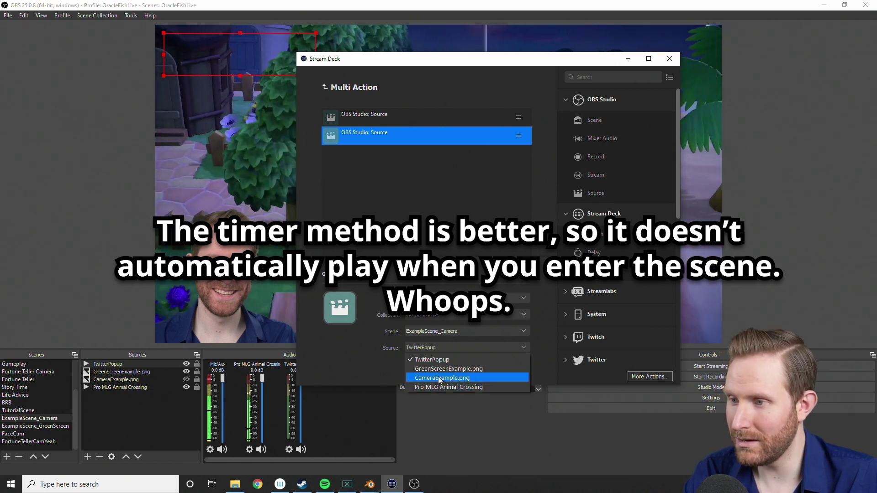
left_click(431, 360)
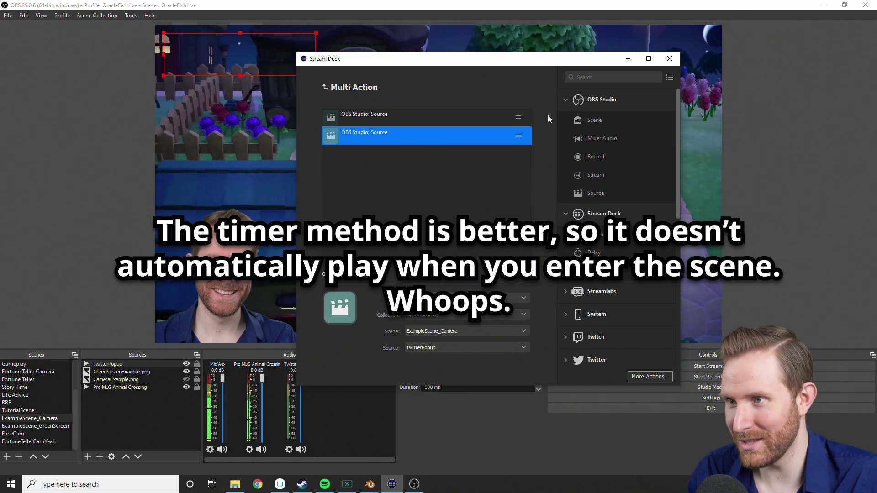
Switch to OBS and trigger the Multi Action twice from the Stream Deck to test the Twitter popup
left_click(712, 3)
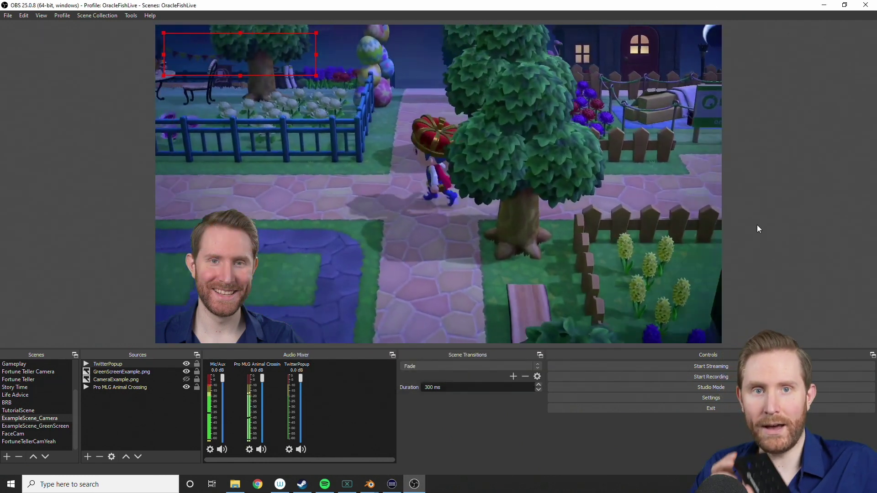
key("F13")
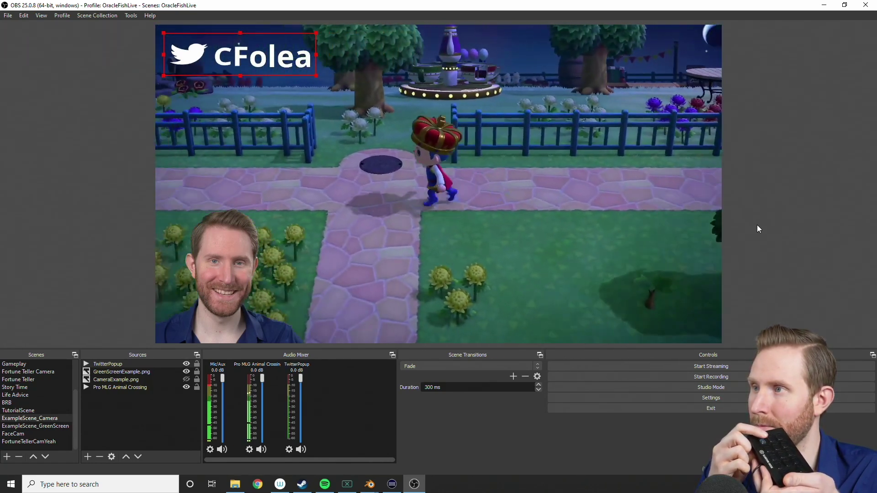
key("F13")
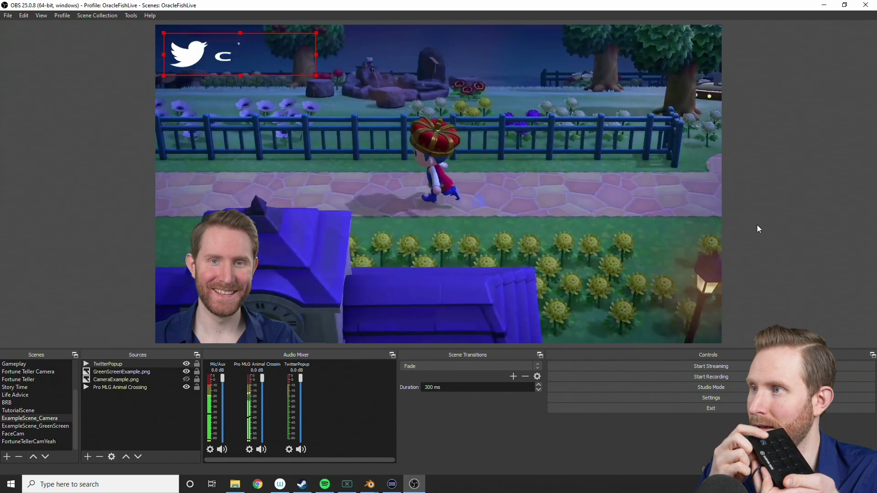